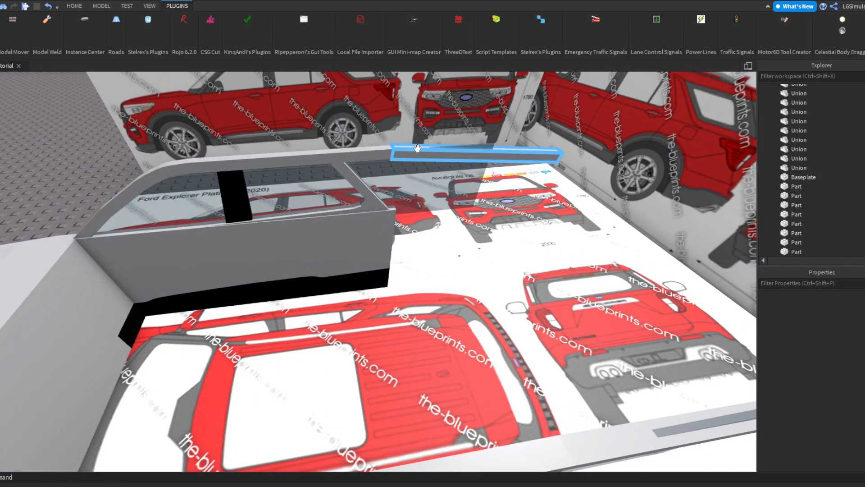
Inspect the window pillars and door tops on both sides of the car body from several angles.
{"action": "right_click_drag", "start_coordinate": [477, 280], "coordinate": [479, 279]}
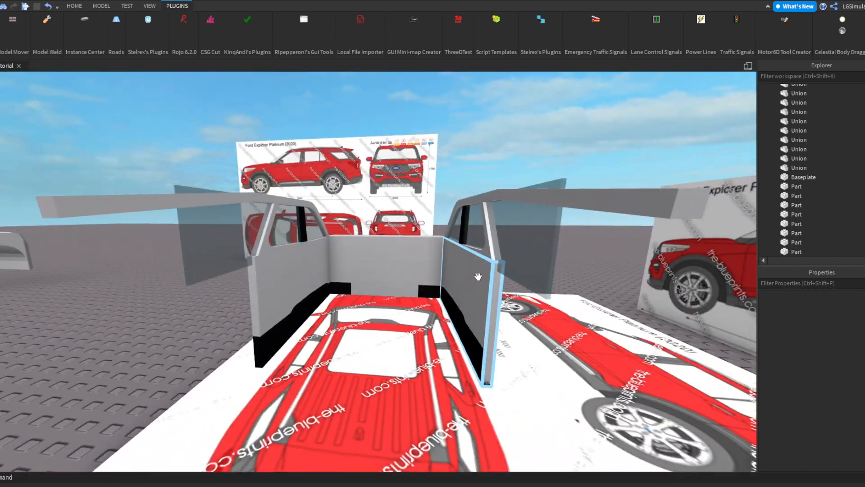
{"action": "right_click_drag", "start_coordinate": [210, 243], "coordinate": [280, 334]}
{"action": "right_click_drag", "start_coordinate": [312, 236], "coordinate": [233, 282]}
{"action": "scroll", "coordinate": [373, 301], "scroll_direction": "up", "scroll_amount": 10}
{"action": "scroll", "coordinate": [374, 305], "scroll_direction": "down", "scroll_amount": 5}
{"action": "scroll", "coordinate": [378, 302], "scroll_direction": "up", "scroll_amount": 4}
{"action": "key", "text": "d"}
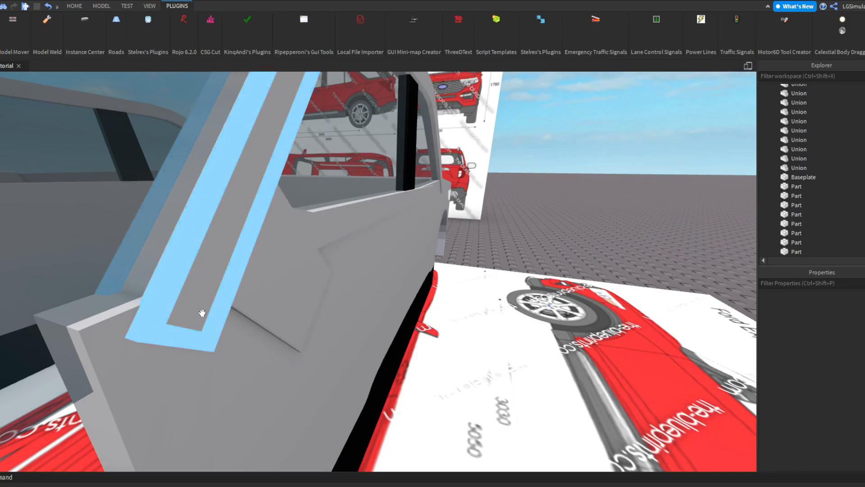
{"action": "left_click", "coordinate": [286, 301]}
{"action": "left_click", "coordinate": [347, 232]}
{"action": "key", "text": "w"}
{"action": "right_click_drag", "start_coordinate": [348, 232], "coordinate": [329, 221]}
{"action": "key", "text": "e"}
{"action": "key", "text": "s"}
Delete all window-frame and glass parts above the door on the side nearest the side-view blueprint.
{"action": "left_click_drag", "start_coordinate": [279, 153], "coordinate": [374, 285]}
{"action": "key", "text": "Delete"}
{"action": "key", "text": "ctrl+z"}
{"action": "scroll", "coordinate": [328, 234], "scroll_direction": "up", "scroll_amount": 3}
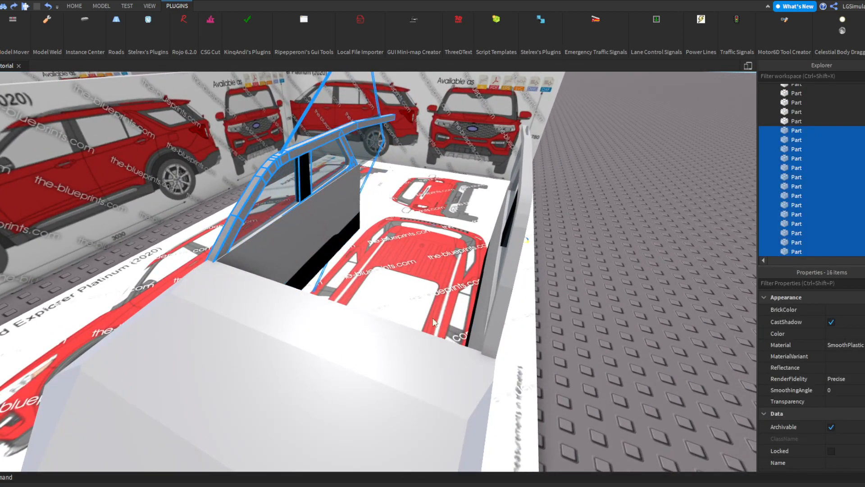
{"action": "key", "text": "Delete"}
{"action": "scroll", "coordinate": [432, 321], "scroll_direction": "down", "scroll_amount": 3}
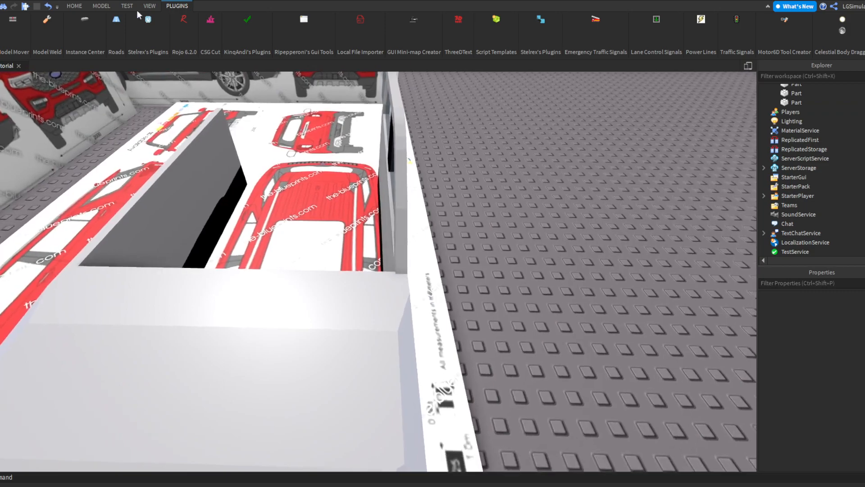
Set the move snap to 0.05 studs and group the remaining side's window-frame parts, excluding the door panel, into a model.
{"action": "left_click", "coordinate": [106, 10]}
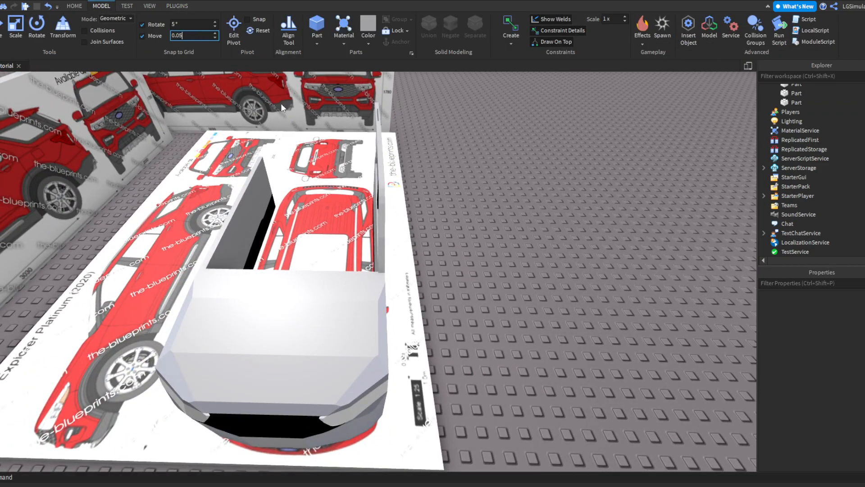
{"action": "key", "text": "Return"}
{"action": "scroll", "coordinate": [274, 93], "scroll_direction": "down", "scroll_amount": 3}
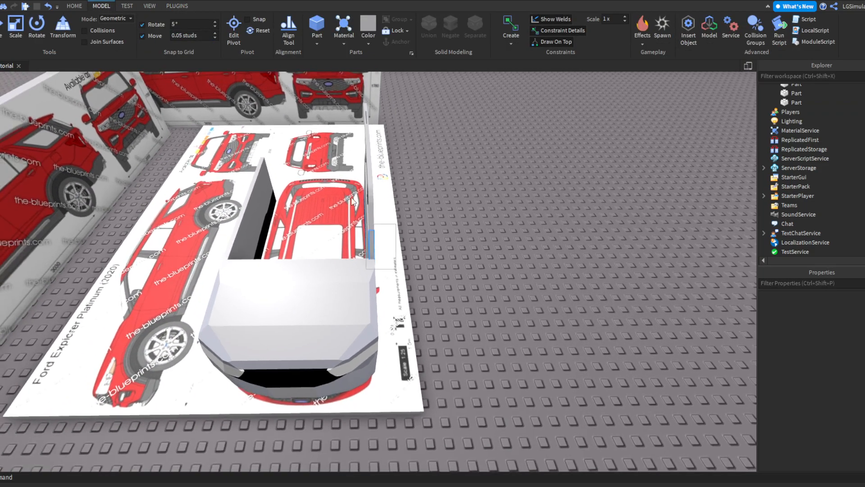
{"action": "key", "text": "ctrl+z"}
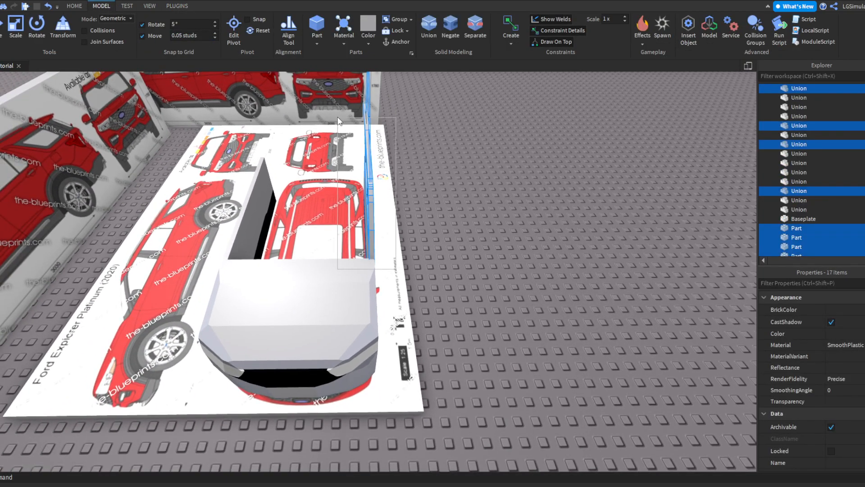
{"action": "left_click_drag", "start_coordinate": [338, 100], "coordinate": [337, 100]}
{"action": "right_click_drag", "start_coordinate": [338, 101], "coordinate": [290, 207]}
{"action": "left_click", "coordinate": [288, 196], "text": "ctrl"}
{"action": "left_click", "coordinate": [75, 6]}
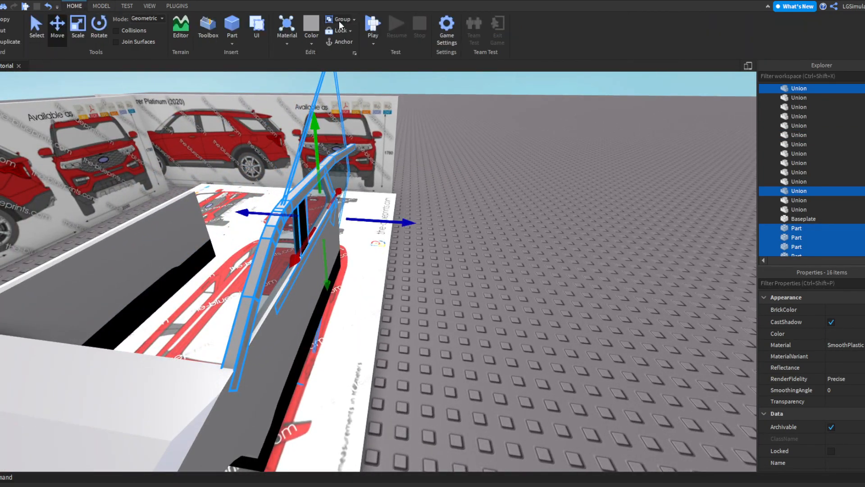
{"action": "left_click", "coordinate": [339, 19]}
Set the move snap to 0 studs and shift the window-frame group sideways to line up with the opposite door.
{"action": "scroll", "coordinate": [387, 224], "scroll_direction": "up", "scroll_amount": 2}
{"action": "scroll", "coordinate": [387, 223], "scroll_direction": "up", "scroll_amount": 5}
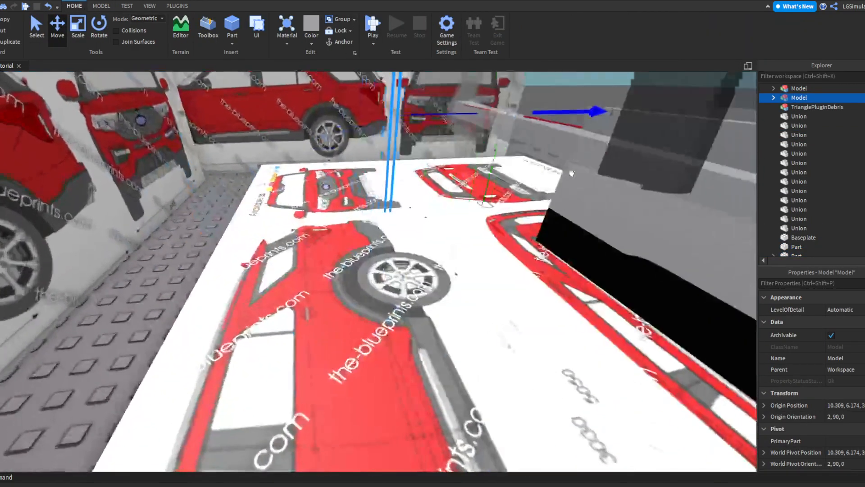
{"action": "middle_click_drag", "start_coordinate": [510, 147], "coordinate": [505, 147]}
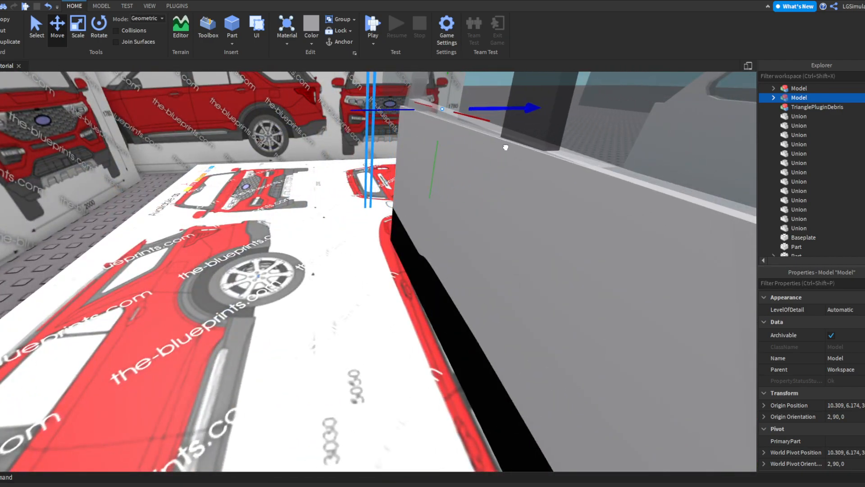
{"action": "key", "text": "d"}
{"action": "left_click", "coordinate": [101, 6]}
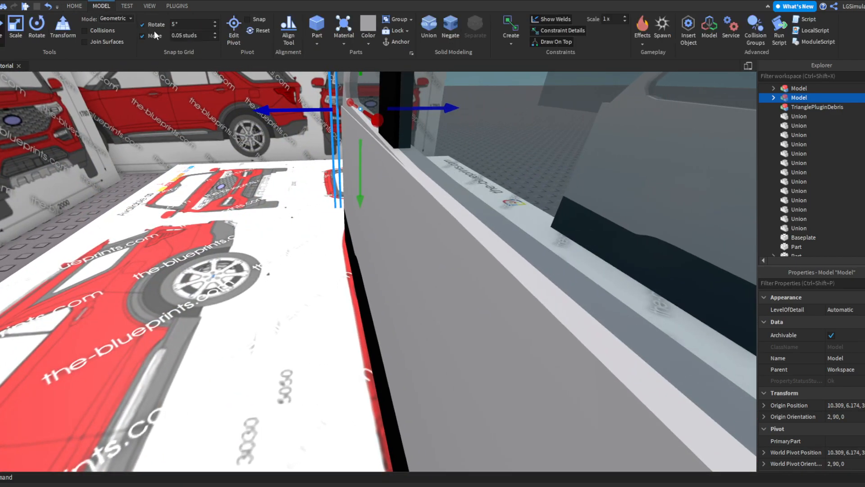
{"action": "right_click_drag", "start_coordinate": [293, 197], "coordinate": [293, 199]}
{"action": "scroll", "coordinate": [300, 215], "scroll_direction": "up", "scroll_amount": 2}
{"action": "left_click_drag", "start_coordinate": [353, 303], "coordinate": [345, 308]}
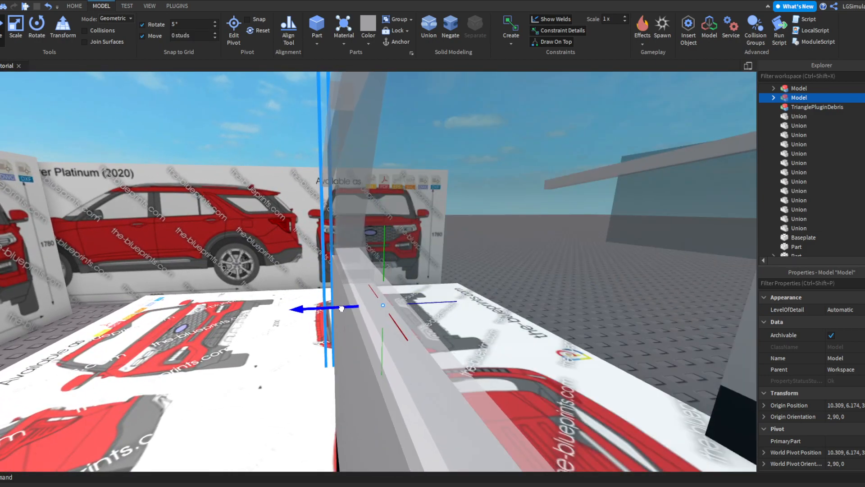
{"action": "left_click_drag", "start_coordinate": [342, 308], "coordinate": [344, 307]}
{"action": "right_click_drag", "start_coordinate": [282, 166], "coordinate": [282, 166]}
{"action": "key", "text": "a"}
{"action": "key", "text": "s"}
{"action": "left_click", "coordinate": [261, 145]}
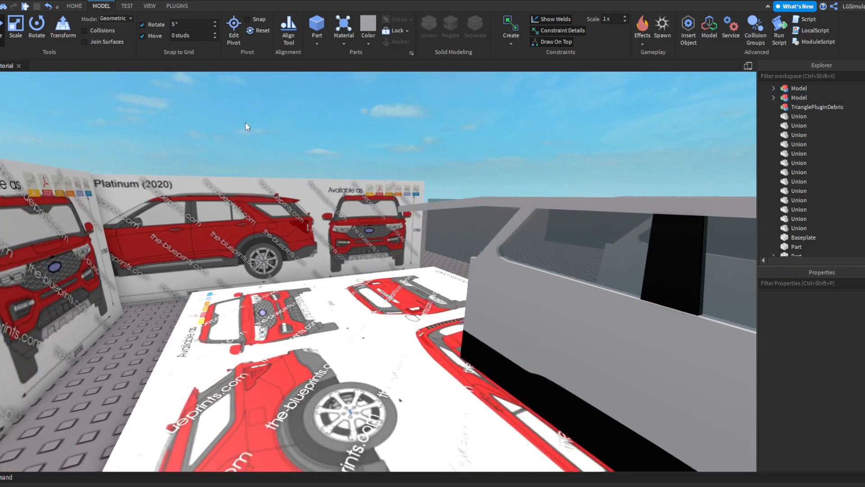
Set the move snap to 0.05 studs.
{"action": "key", "text": "d"}
{"action": "key", "text": "a"}
{"action": "left_click", "coordinate": [179, 36]}
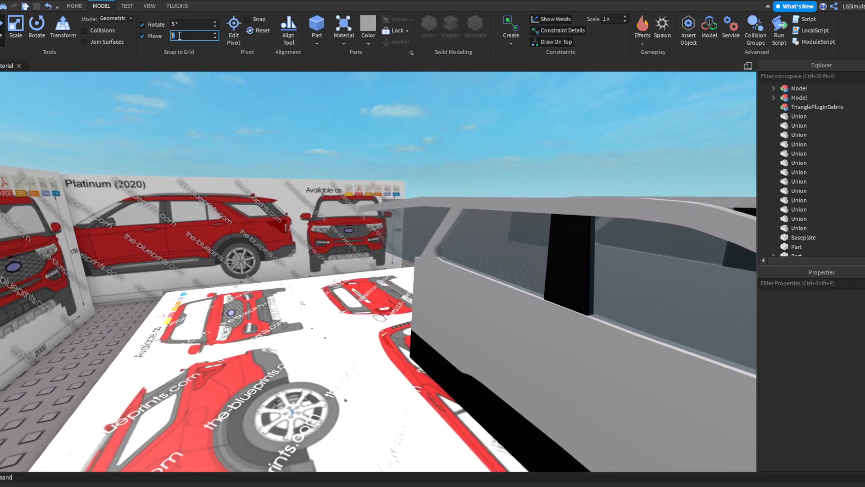
{"action": "key", "text": "Return"}
Examine the open rear of the car body against the top-view blueprint, especially the rear corner beyond the doors.
{"action": "right_click_drag", "start_coordinate": [217, 127], "coordinate": [221, 137]}
{"action": "key", "text": "s"}
{"action": "key", "text": "a"}
{"action": "key", "text": "w"}
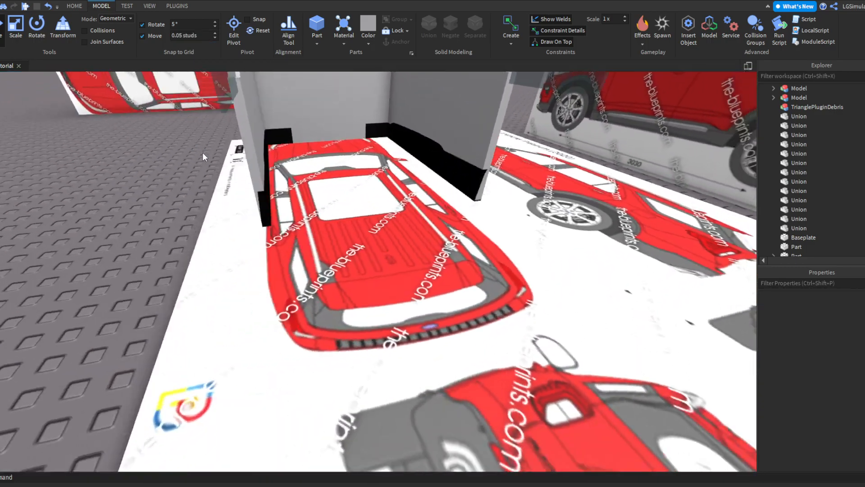
{"action": "key", "text": "a"}
{"action": "right_click_drag", "start_coordinate": [150, 200], "coordinate": [150, 201]}
{"action": "key", "text": "s"}
{"action": "key", "text": "w"}
{"action": "key", "text": "w"}
{"action": "key", "text": "s"}
{"action": "key", "text": "a"}
{"action": "key", "text": "d"}
{"action": "key", "text": "w"}
{"action": "right_click_drag", "start_coordinate": [288, 250], "coordinate": [284, 232]}
{"action": "key", "text": "a"}
{"action": "key", "text": "d"}
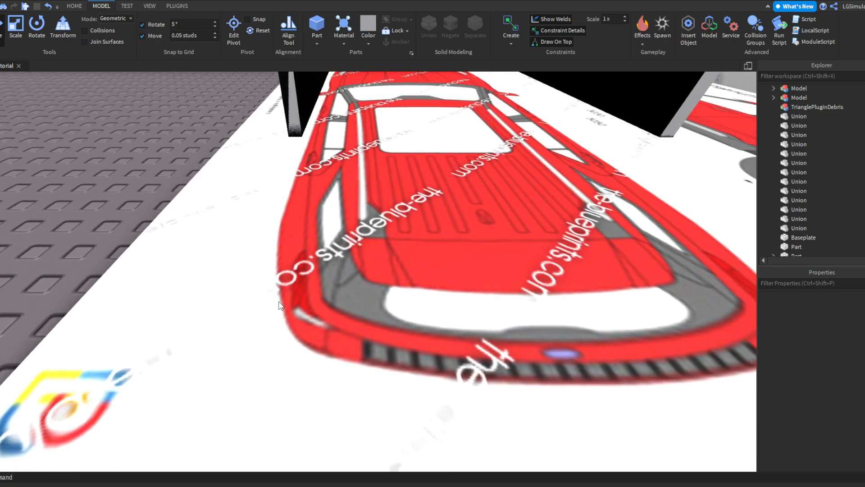
{"action": "key", "text": "s"}
{"action": "right_click_drag", "start_coordinate": [273, 246], "coordinate": [275, 245]}
{"action": "key", "text": "a"}
{"action": "right_click_drag", "start_coordinate": [233, 279], "coordinate": [233, 279]}
{"action": "key", "text": "w"}
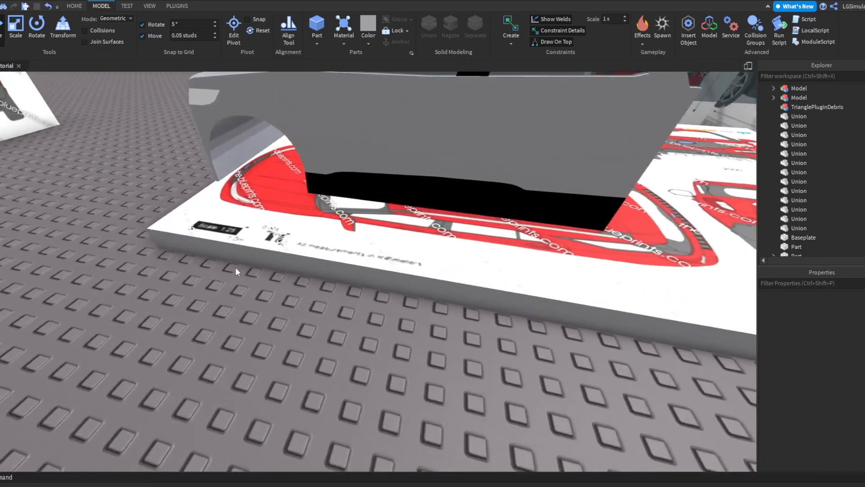
{"action": "key", "text": "d"}
{"action": "key", "text": "s"}
{"action": "key", "text": "d"}
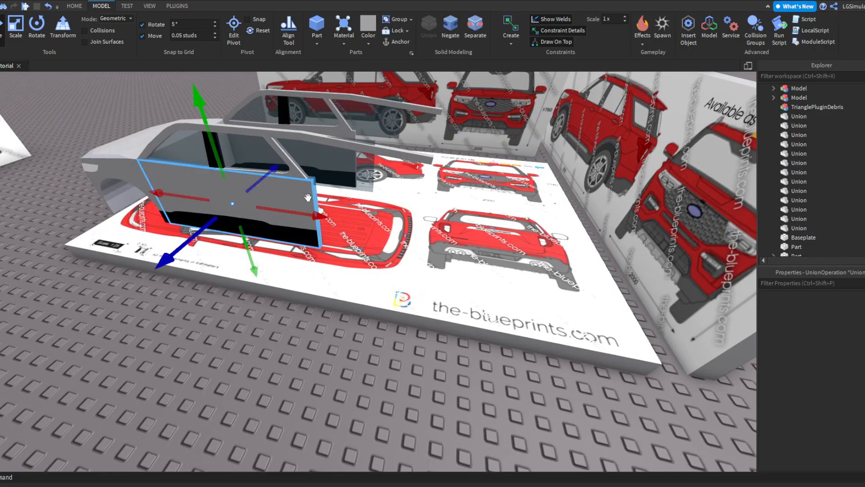
{"action": "left_click", "coordinate": [383, 293]}
{"action": "key", "text": "w"}
{"action": "right_click_drag", "start_coordinate": [383, 292], "coordinate": [369, 277]}
{"action": "key", "text": "a"}
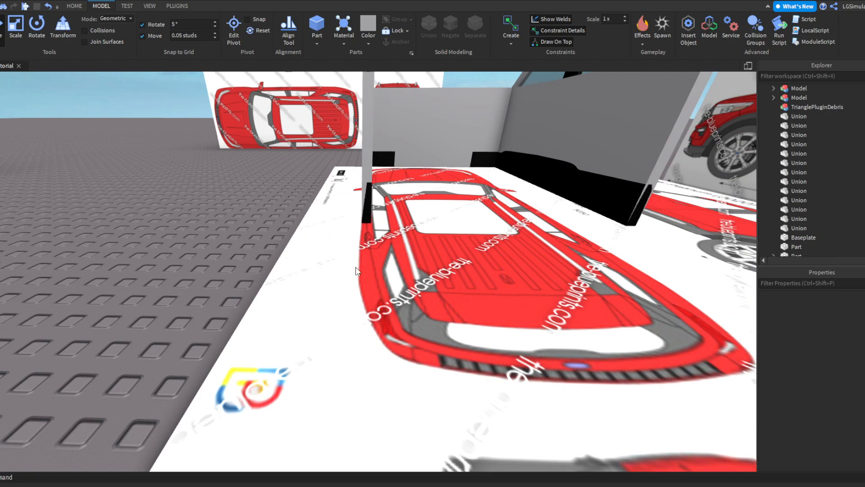
Duplicate the side door union and offset the copy slightly outward from the original.
{"action": "right_click_drag", "start_coordinate": [376, 337], "coordinate": [266, 244]}
{"action": "left_click", "coordinate": [336, 174]}
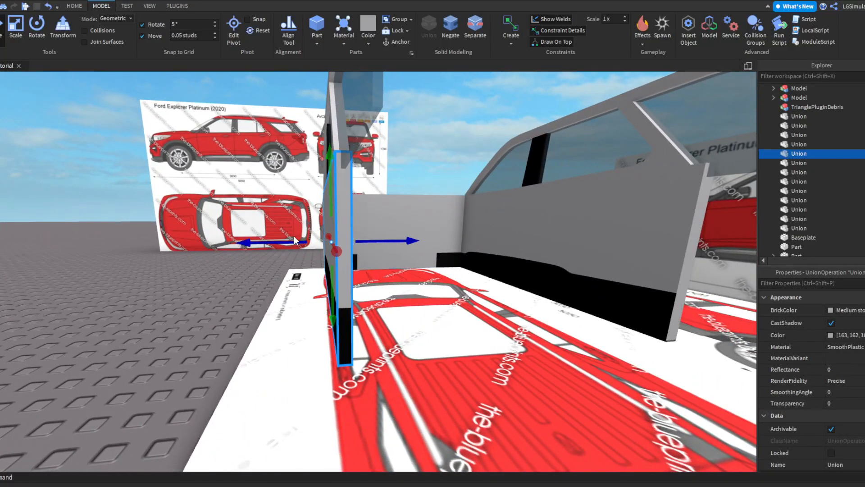
{"action": "key", "text": "w"}
{"action": "right_click_drag", "start_coordinate": [309, 243], "coordinate": [257, 243]}
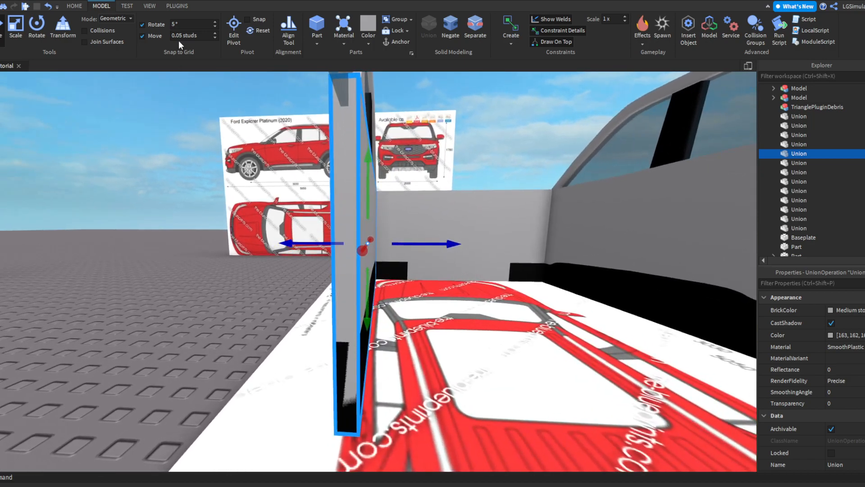
{"action": "right_click_drag", "start_coordinate": [379, 198], "coordinate": [378, 230]}
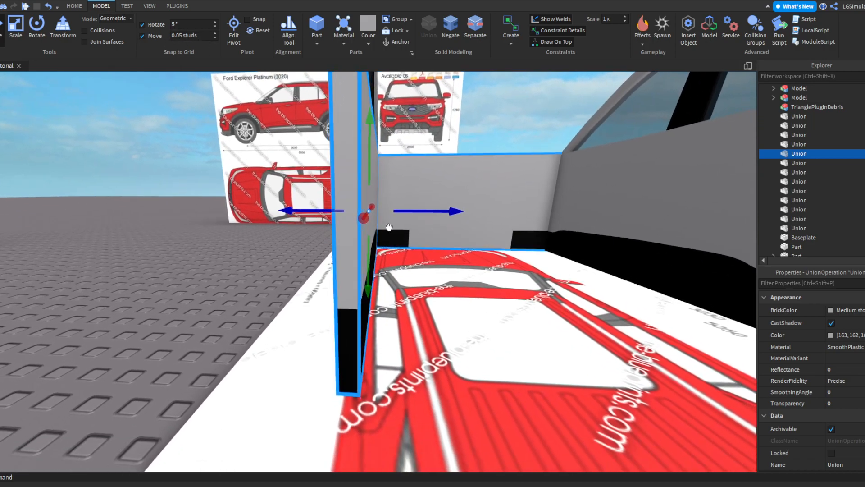
{"action": "left_click", "coordinate": [488, 110]}
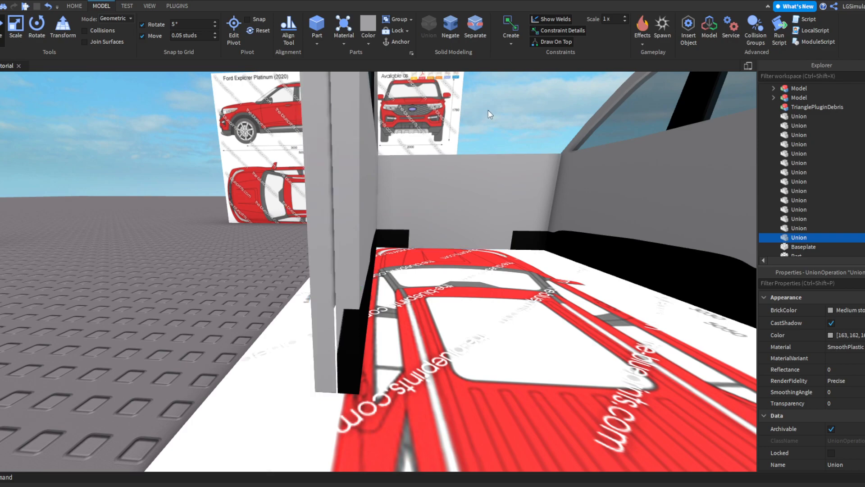
{"action": "right_click_drag", "start_coordinate": [488, 110], "coordinate": [463, 97]}
{"action": "key", "text": "w"}
Separate the duplicated door union into its component parts.
{"action": "left_click", "coordinate": [341, 177]}
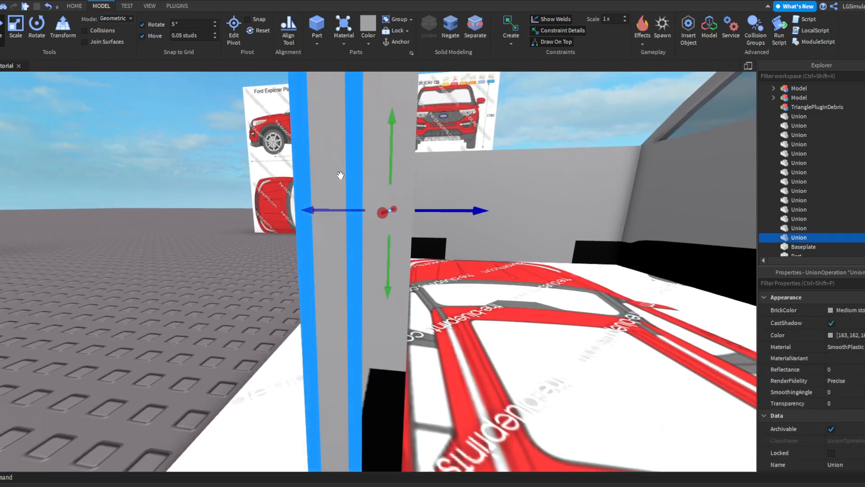
{"action": "right_click_drag", "start_coordinate": [341, 175], "coordinate": [383, 191]}
{"action": "key", "text": "s"}
{"action": "key", "text": "s"}
{"action": "key", "text": "a"}
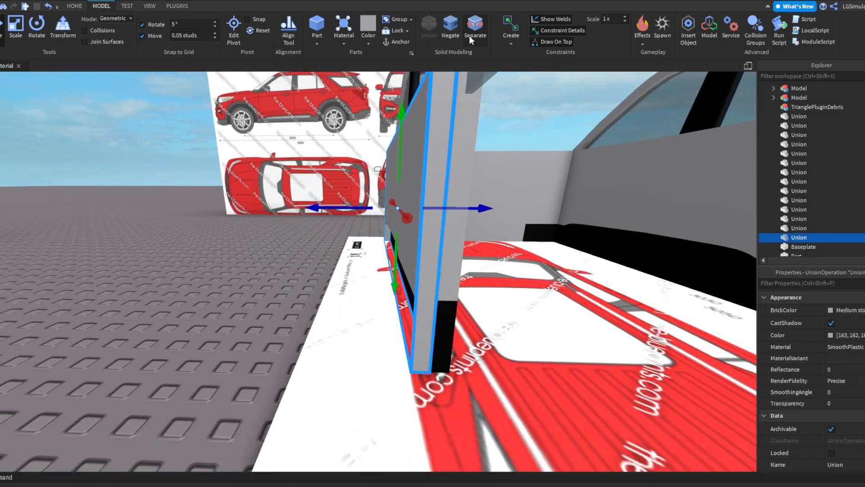
{"action": "right_click_drag", "start_coordinate": [141, 250], "coordinate": [124, 270]}
{"action": "key", "text": "s"}
{"action": "left_click", "coordinate": [125, 269]}
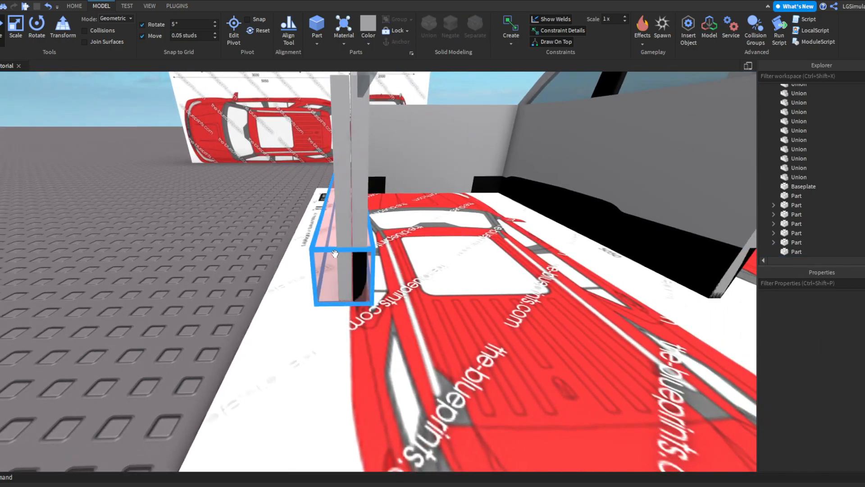
Delete the negated block left from the separated door and move the solid door part outward, away from the original.
{"action": "left_click", "coordinate": [334, 241]}
{"action": "left_click", "coordinate": [345, 195]}
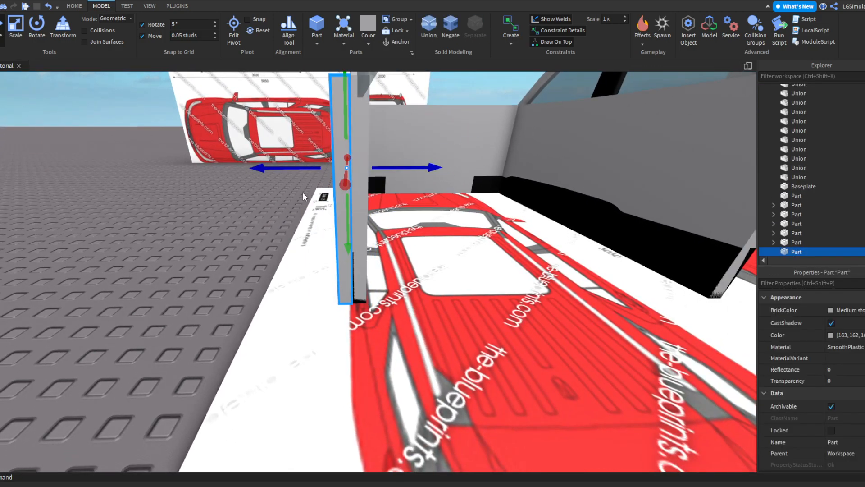
{"action": "right_click_drag", "start_coordinate": [308, 138], "coordinate": [310, 187]}
{"action": "left_click_drag", "start_coordinate": [304, 205], "coordinate": [243, 205]}
Extend the separated door part's inner face to the original door using the OuterTouch resize method.
{"action": "right_click_drag", "start_coordinate": [244, 204], "coordinate": [228, 110]}
{"action": "key", "text": "w"}
{"action": "left_click", "coordinate": [177, 6]}
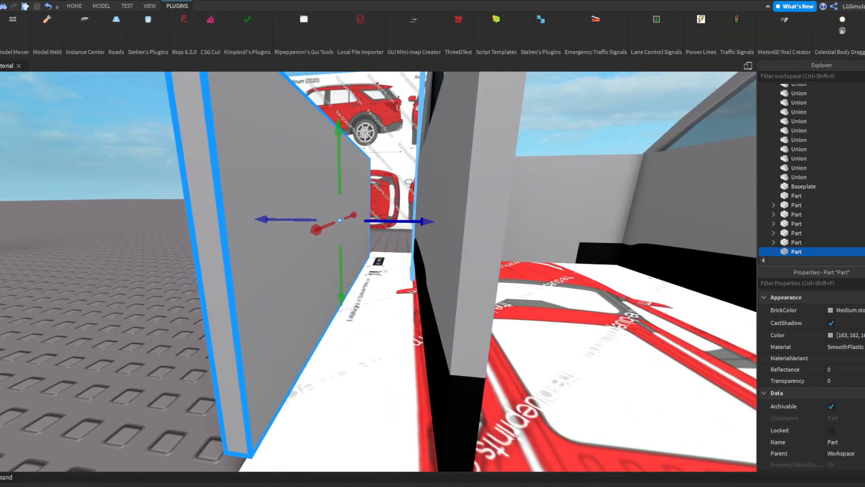
{"action": "right_click_drag", "start_coordinate": [436, 157], "coordinate": [430, 156]}
{"action": "right_click_drag", "start_coordinate": [351, 188], "coordinate": [346, 215]}
{"action": "key", "text": "a"}
{"action": "left_click", "coordinate": [493, 193]}
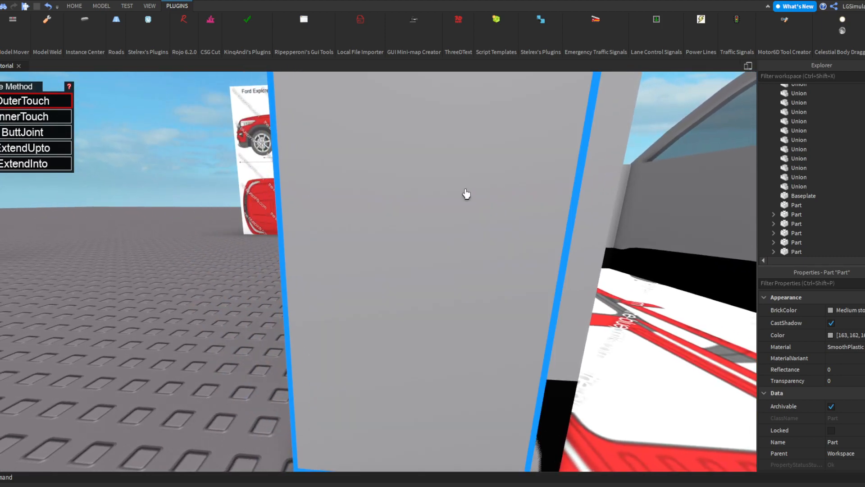
Scale the thickened door block lengthwise into a short segment behind the door at the blueprint's rear corner.
{"action": "left_click", "coordinate": [74, 5]}
{"action": "left_click", "coordinate": [78, 28]}
{"action": "left_click", "coordinate": [67, 242]}
{"action": "right_click_drag", "start_coordinate": [66, 242], "coordinate": [67, 242]}
{"action": "scroll", "coordinate": [67, 242], "scroll_direction": "down", "scroll_amount": 3}
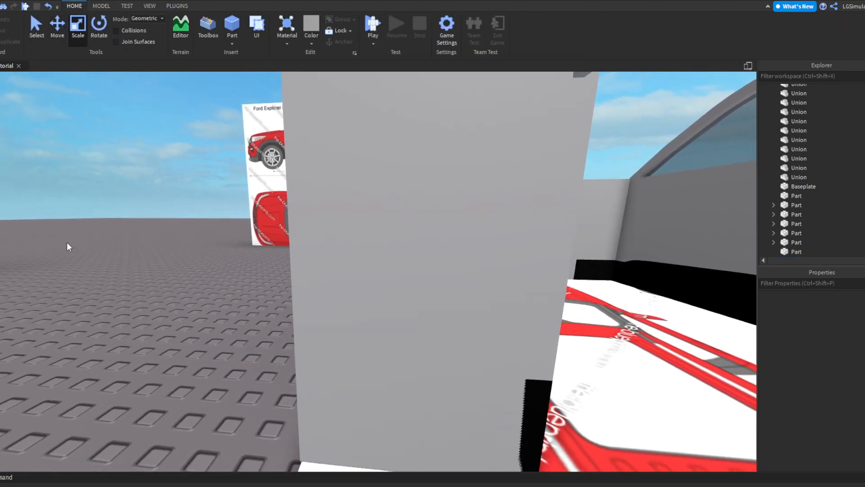
{"action": "left_click", "coordinate": [304, 273]}
{"action": "scroll", "coordinate": [304, 272], "scroll_direction": "down", "scroll_amount": 5}
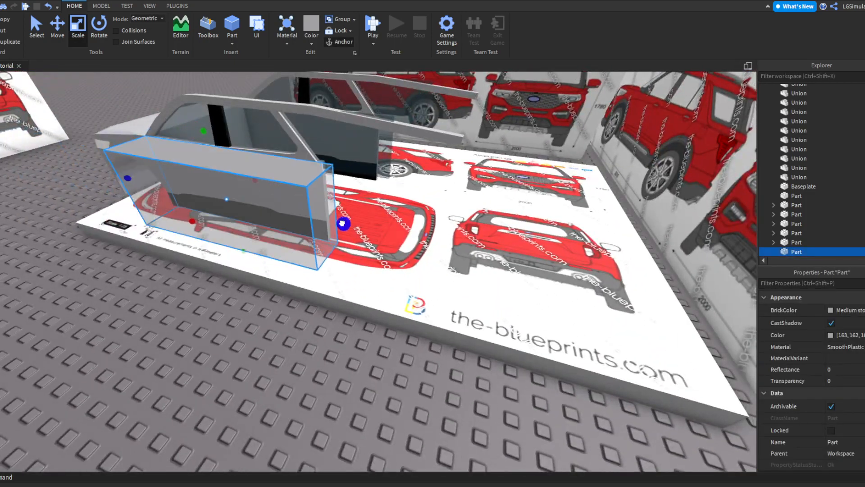
{"action": "right_click_drag", "start_coordinate": [390, 228], "coordinate": [336, 251]}
{"action": "scroll", "coordinate": [336, 250], "scroll_direction": "up", "scroll_amount": 5}
{"action": "right_click_drag", "start_coordinate": [473, 195], "coordinate": [442, 204]}
{"action": "scroll", "coordinate": [442, 205], "scroll_direction": "down", "scroll_amount": 4}
{"action": "left_click_drag", "start_coordinate": [358, 183], "coordinate": [379, 189]}
{"action": "right_click_drag", "start_coordinate": [379, 189], "coordinate": [378, 189]}
Start the Archimedes curve plugin on the short rear block and set its rotation axis to z².
{"action": "left_click", "coordinate": [177, 5]}
{"action": "key", "text": "a"}
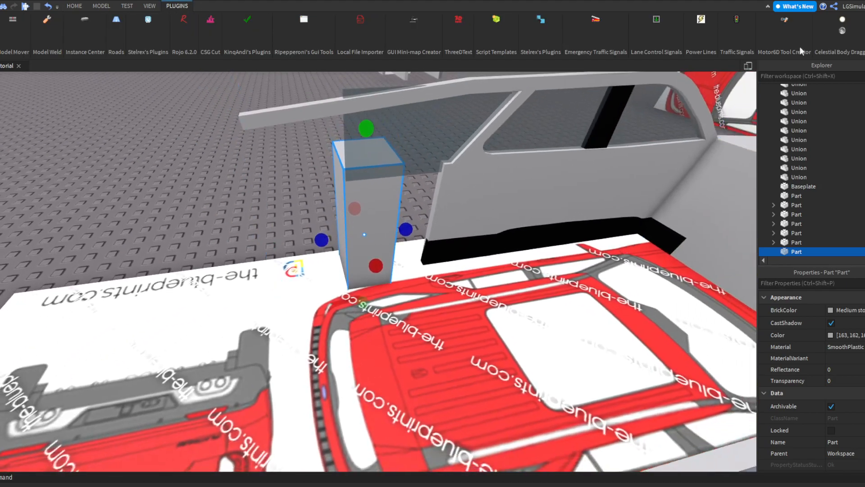
{"action": "scroll", "coordinate": [433, 34], "scroll_direction": "right", "scroll_amount": 5}
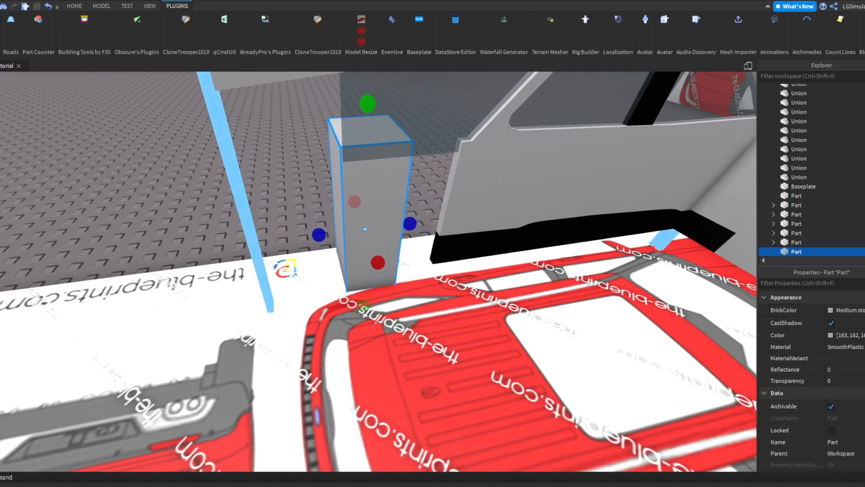
{"action": "left_click", "coordinate": [808, 19]}
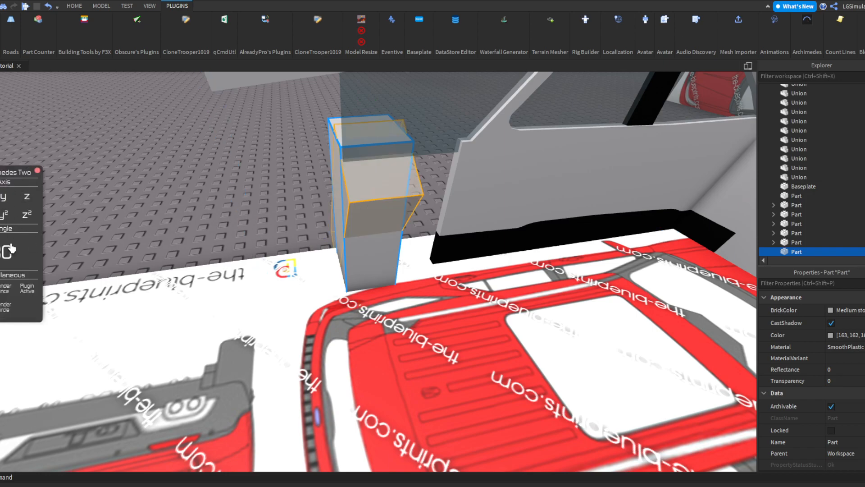
{"action": "left_click", "coordinate": [15, 197]}
{"action": "left_click", "coordinate": [27, 197]}
{"action": "left_click", "coordinate": [28, 214]}
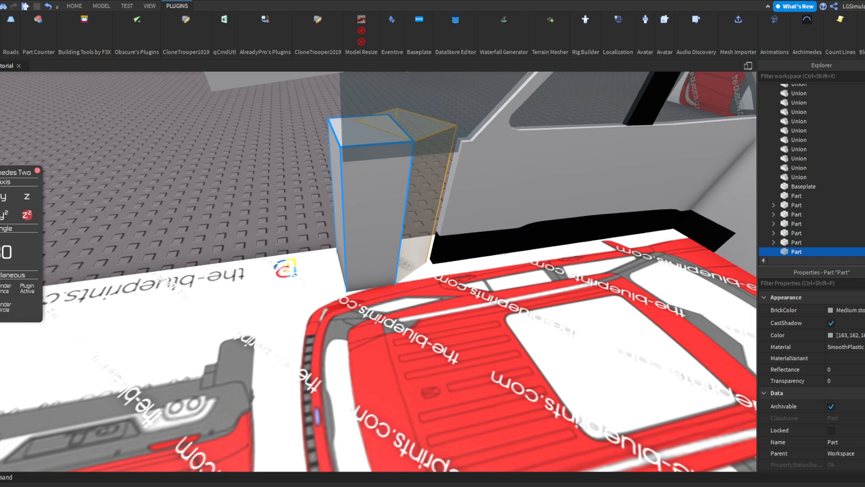
Flip the z² curve preview until it bends inward around the blueprint's rear corner, and reduce the curve angle.
{"action": "right_click_drag", "start_coordinate": [151, 323], "coordinate": [22, 305]}
{"action": "key", "text": "w"}
{"action": "right_click_drag", "start_coordinate": [105, 296], "coordinate": [109, 297]}
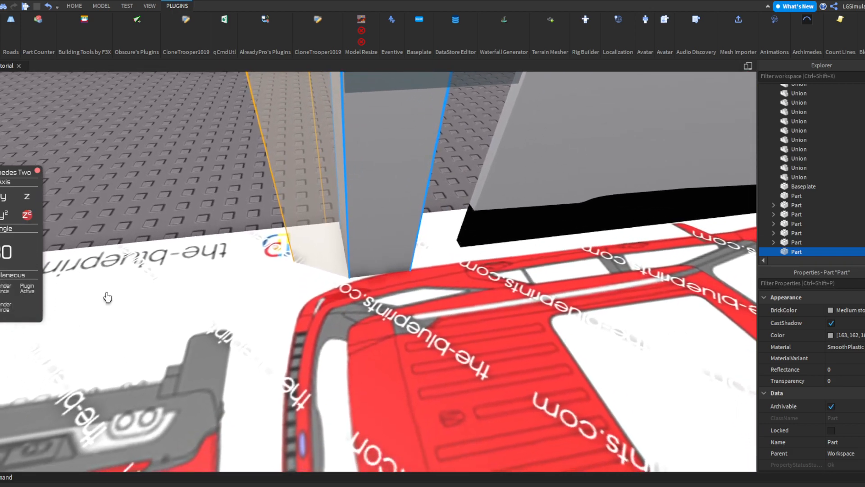
{"action": "scroll", "coordinate": [353, 203], "scroll_direction": "down", "scroll_amount": 5}
{"action": "scroll", "coordinate": [353, 203], "scroll_direction": "up", "scroll_amount": 4}
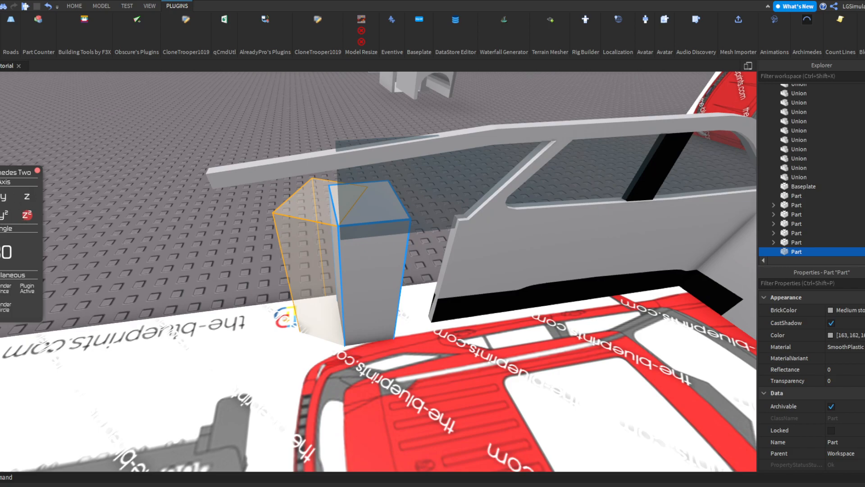
{"action": "left_click", "coordinate": [28, 215]}
{"action": "left_click", "coordinate": [28, 214]}
{"action": "left_click", "coordinate": [28, 214]}
{"action": "left_click", "coordinate": [28, 215]}
{"action": "left_click", "coordinate": [28, 214]}
{"action": "left_click", "coordinate": [28, 214]}
{"action": "left_click", "coordinate": [28, 215]}
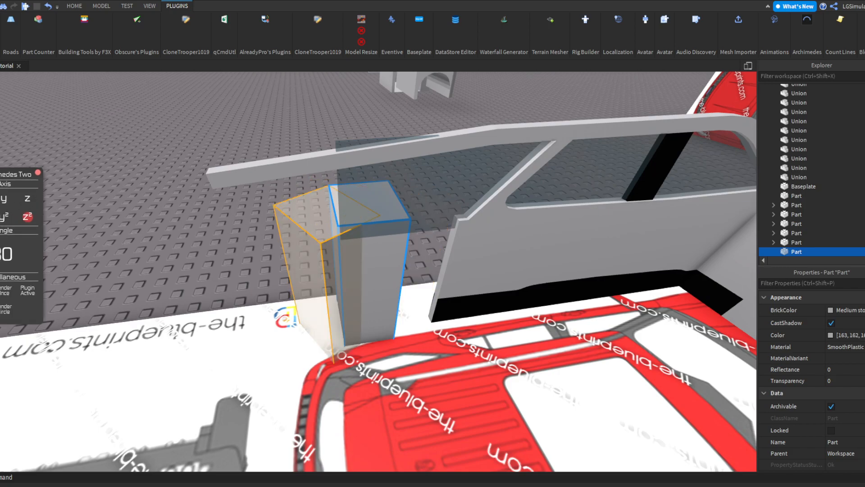
{"action": "left_click", "coordinate": [6, 256]}
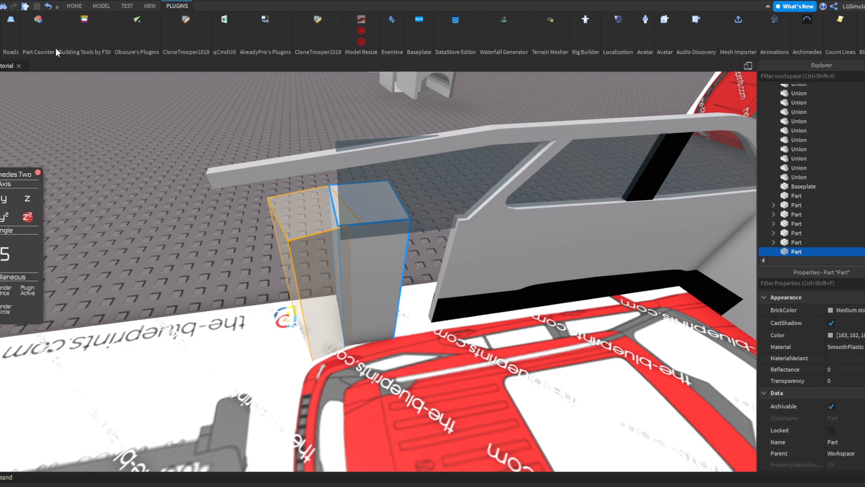
Try lengthening the block toward the rear corner and rendering a chain of curve segments from it.
{"action": "left_click", "coordinate": [74, 5]}
{"action": "left_click", "coordinate": [78, 24]}
{"action": "scroll", "coordinate": [410, 282], "scroll_direction": "up", "scroll_amount": 6}
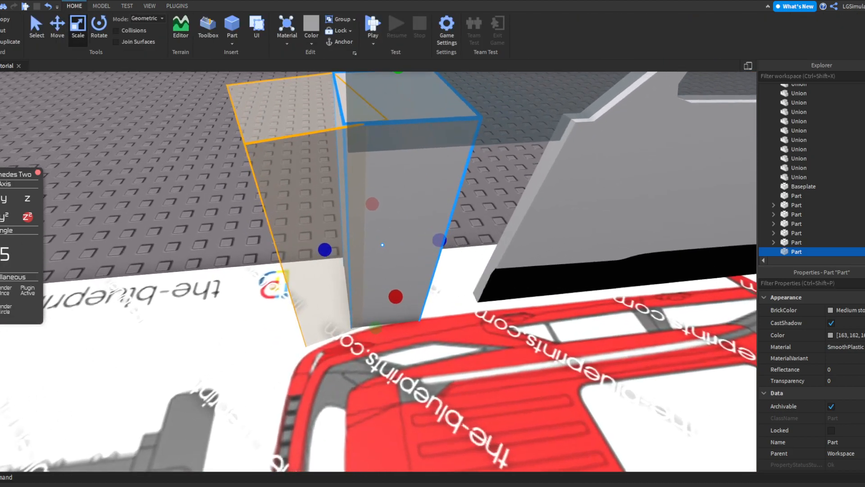
{"action": "left_click_drag", "start_coordinate": [261, 273], "coordinate": [271, 254]}
{"action": "key", "text": "Delete"}
{"action": "left_click", "coordinate": [400, 250]}
{"action": "key", "text": "ctrl+d"}
{"action": "left_click_drag", "start_coordinate": [135, 293], "coordinate": [249, 272]}
{"action": "left_click", "coordinate": [7, 295]}
{"action": "left_click", "coordinate": [7, 296]}
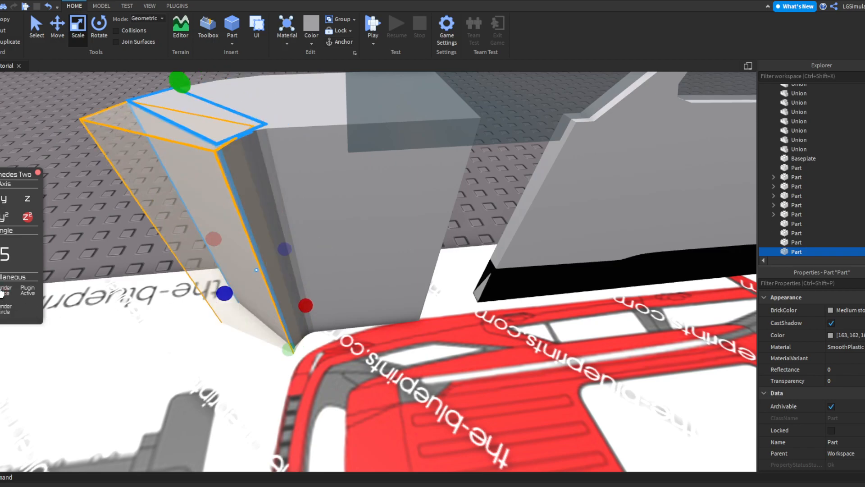
{"action": "left_click", "coordinate": [7, 296]}
{"action": "left_click_drag", "start_coordinate": [218, 314], "coordinate": [209, 330]}
{"action": "key", "text": "Delete"}
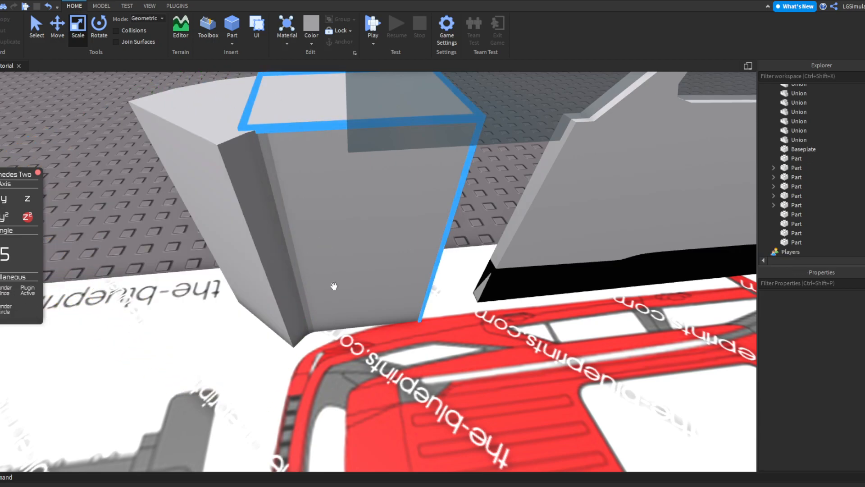
Shorten the source block to where the blueprint corner starts bending, and render four shortened curve segments around the corner.
{"action": "left_click", "coordinate": [298, 244]}
{"action": "left_click_drag", "start_coordinate": [270, 253], "coordinate": [293, 252]}
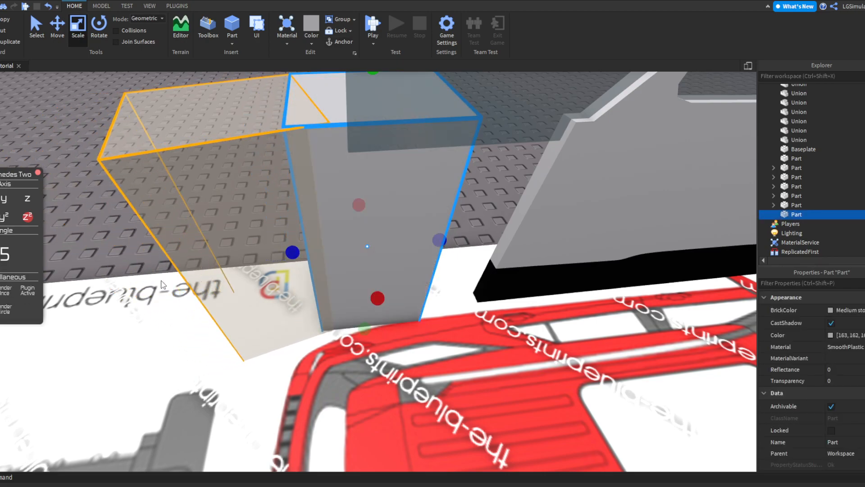
{"action": "left_click", "coordinate": [7, 296]}
{"action": "left_click_drag", "start_coordinate": [188, 286], "coordinate": [227, 308]}
{"action": "left_click", "coordinate": [3, 294]}
{"action": "left_click", "coordinate": [11, 290]}
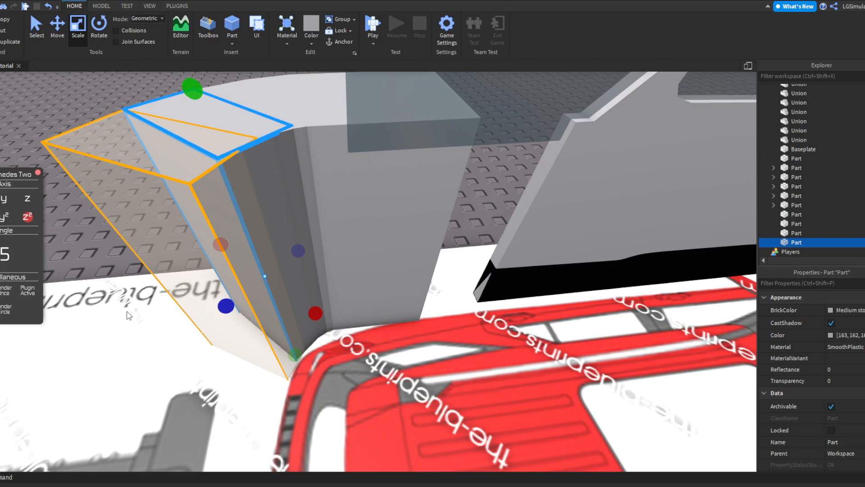
{"action": "left_click", "coordinate": [5, 292]}
Lengthen the last segment, set the curve angle to 5, and render four more segments along the blueprint's rear edge.
{"action": "right_click_drag", "start_coordinate": [185, 348], "coordinate": [418, 324]}
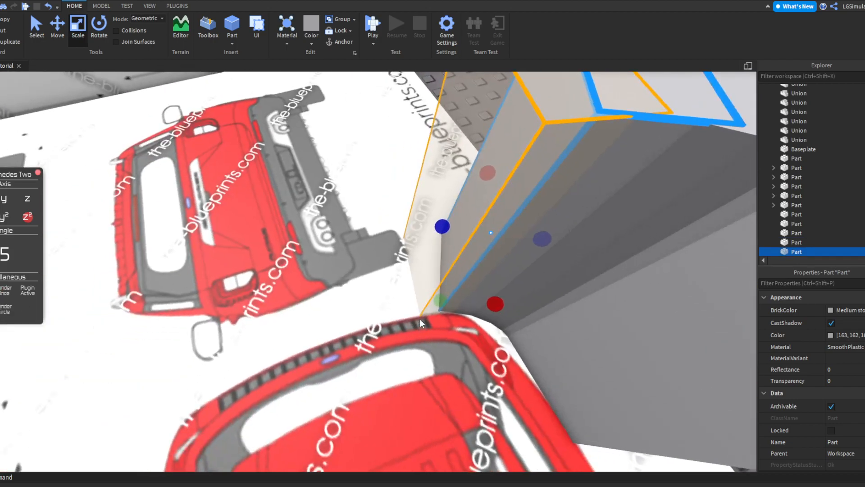
{"action": "left_click_drag", "start_coordinate": [455, 226], "coordinate": [403, 236]}
{"action": "left_click", "coordinate": [4, 292]}
{"action": "type", "text": "5"}
{"action": "left_click", "coordinate": [5, 293]}
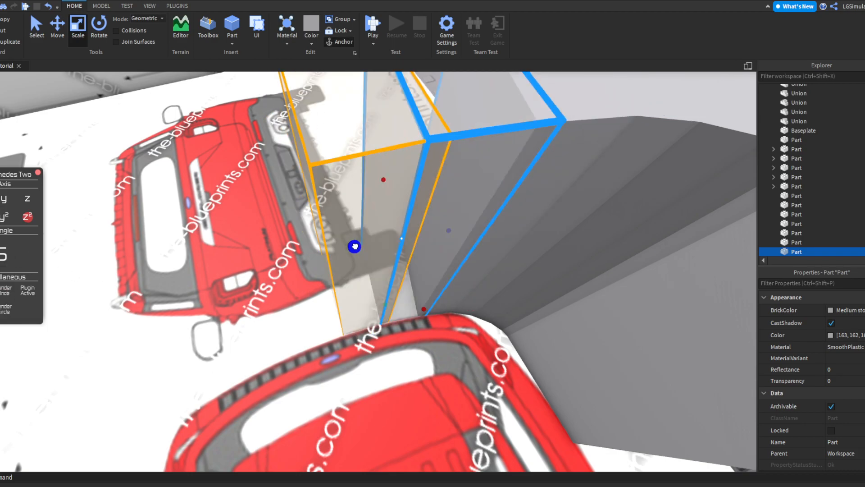
{"action": "left_click_drag", "start_coordinate": [354, 246], "coordinate": [357, 246]}
{"action": "left_click", "coordinate": [3, 295]}
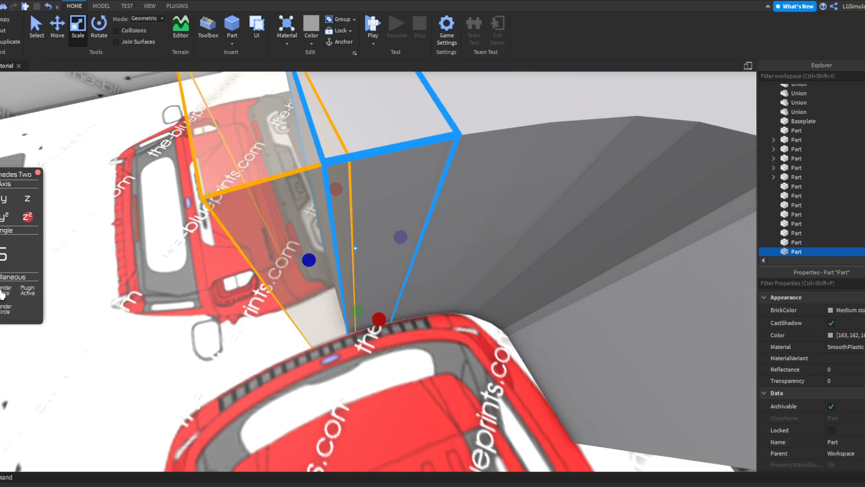
{"action": "left_click", "coordinate": [3, 292]}
{"action": "scroll", "coordinate": [3, 292], "scroll_direction": "down", "scroll_amount": 3}
{"action": "left_click", "coordinate": [38, 172]}
Duplicate the door panel union and slide the copy rearward into the gap between the door and the curved corner.
{"action": "left_click", "coordinate": [468, 133]}
{"action": "scroll", "coordinate": [468, 133], "scroll_direction": "down", "scroll_amount": 3}
{"action": "right_click_drag", "start_coordinate": [467, 133], "coordinate": [467, 133]}
{"action": "scroll", "coordinate": [467, 133], "scroll_direction": "down", "scroll_amount": 2}
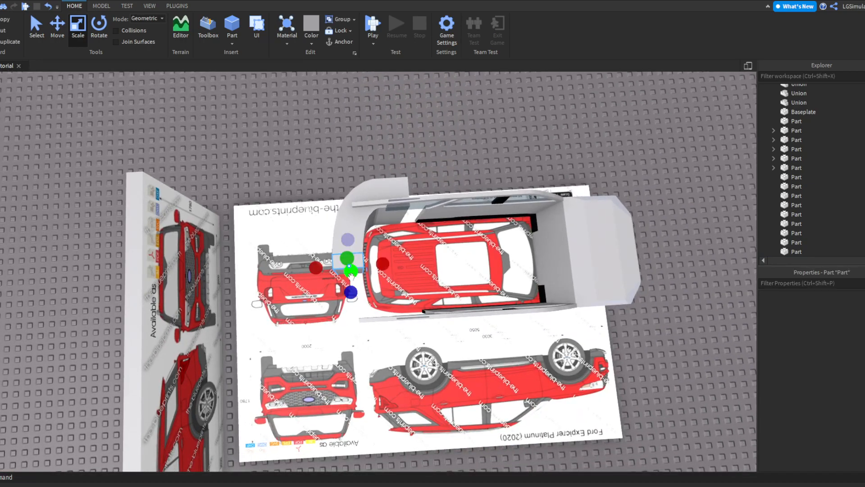
{"action": "right_click_drag", "start_coordinate": [311, 200], "coordinate": [301, 159]}
{"action": "scroll", "coordinate": [292, 166], "scroll_direction": "up", "scroll_amount": 3}
{"action": "key", "text": "ctrl+z"}
{"action": "right_click_drag", "start_coordinate": [343, 131], "coordinate": [337, 130]}
{"action": "right_click_drag", "start_coordinate": [293, 191], "coordinate": [358, 261]}
{"action": "scroll", "coordinate": [301, 203], "scroll_direction": "up", "scroll_amount": 3}
{"action": "scroll", "coordinate": [320, 220], "scroll_direction": "down", "scroll_amount": 3}
{"action": "left_click", "coordinate": [381, 268]}
{"action": "left_click", "coordinate": [57, 27]}
{"action": "left_click_drag", "start_coordinate": [536, 288], "coordinate": [199, 296]}
Separate the copied door union and delete its negated block.
{"action": "left_click", "coordinate": [102, 6]}
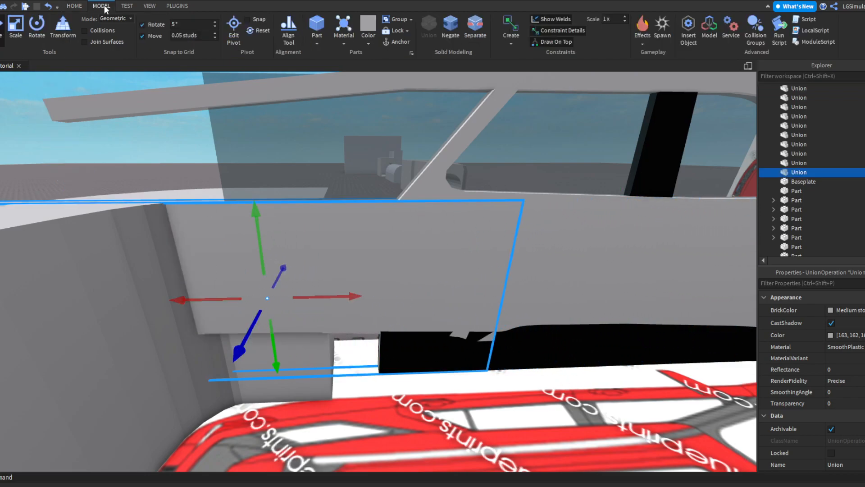
{"action": "left_click", "coordinate": [467, 35]}
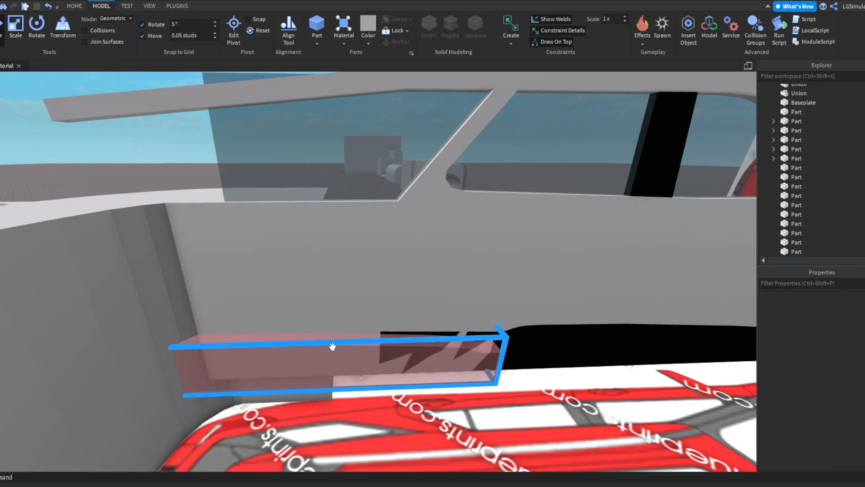
{"action": "left_click", "coordinate": [312, 357]}
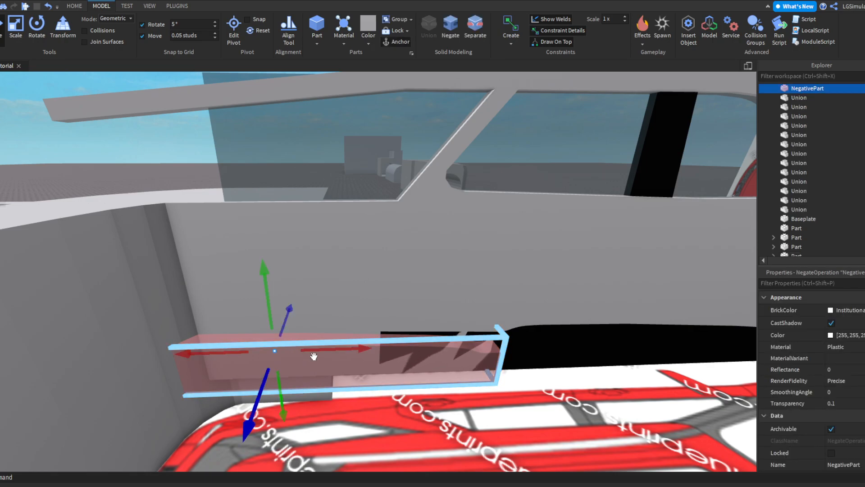
{"action": "key", "text": "a"}
{"action": "key", "text": "Delete"}
Scale the separated solid part lengthwise to fit the area between the curved corner and the door.
{"action": "left_click", "coordinate": [318, 294]}
{"action": "left_click", "coordinate": [16, 31]}
{"action": "left_click_drag", "start_coordinate": [46, 304], "coordinate": [221, 300]}
{"action": "left_click_drag", "start_coordinate": [572, 294], "coordinate": [349, 294]}
{"action": "key", "text": "d"}
{"action": "right_click_drag", "start_coordinate": [349, 294], "coordinate": [351, 294]}
{"action": "scroll", "coordinate": [351, 295], "scroll_direction": "down", "scroll_amount": 10}
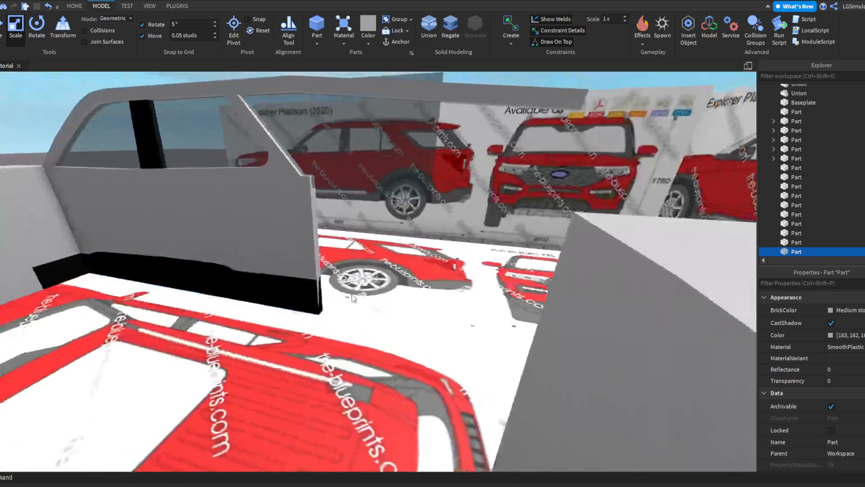
{"action": "scroll", "coordinate": [342, 295], "scroll_direction": "up", "scroll_amount": 10}
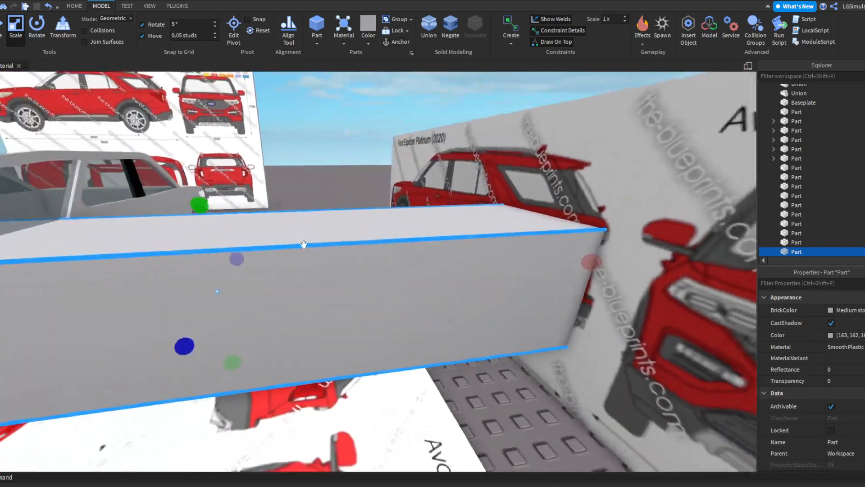
{"action": "scroll", "coordinate": [304, 245], "scroll_direction": "up", "scroll_amount": 2}
{"action": "right_click_drag", "start_coordinate": [304, 244], "coordinate": [304, 198]}
{"action": "key", "text": "ctrl+z"}
{"action": "key", "text": "ctrl+z"}
{"action": "key", "text": "ctrl+y"}
{"action": "key", "text": "ctrl+y"}
{"action": "key", "text": "ctrl+z"}
Narrow the oversized part into a thin side panel and trim its front end to meet the door's rear edge.
{"action": "mouse_move", "coordinate": [212, 238]}
{"action": "left_mouse_down"}
{"action": "mouse_move", "coordinate": [204, 243]}
{"action": "mouse_move", "coordinate": [205, 229]}
{"action": "left_mouse_up"}
{"action": "right_click_drag", "start_coordinate": [205, 229], "coordinate": [204, 230]}
{"action": "key", "text": "s"}
{"action": "key", "text": "d"}
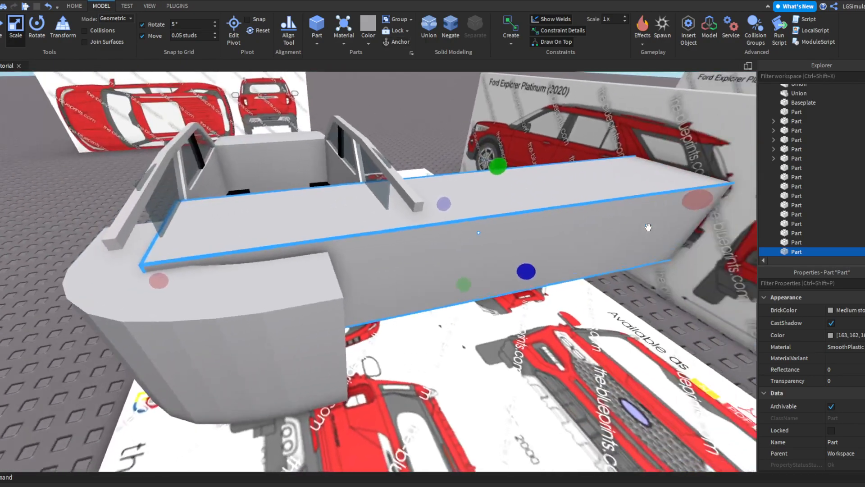
{"action": "left_click_drag", "start_coordinate": [666, 195], "coordinate": [309, 197]}
{"action": "right_click_drag", "start_coordinate": [308, 196], "coordinate": [348, 244]}
{"action": "key", "text": "w"}
{"action": "key", "text": "d"}
{"action": "left_click_drag", "start_coordinate": [403, 383], "coordinate": [439, 385]}
{"action": "left_click", "coordinate": [118, 150]}
{"action": "right_click_drag", "start_coordinate": [119, 150], "coordinate": [119, 150]}
{"action": "left_click", "coordinate": [280, 243]}
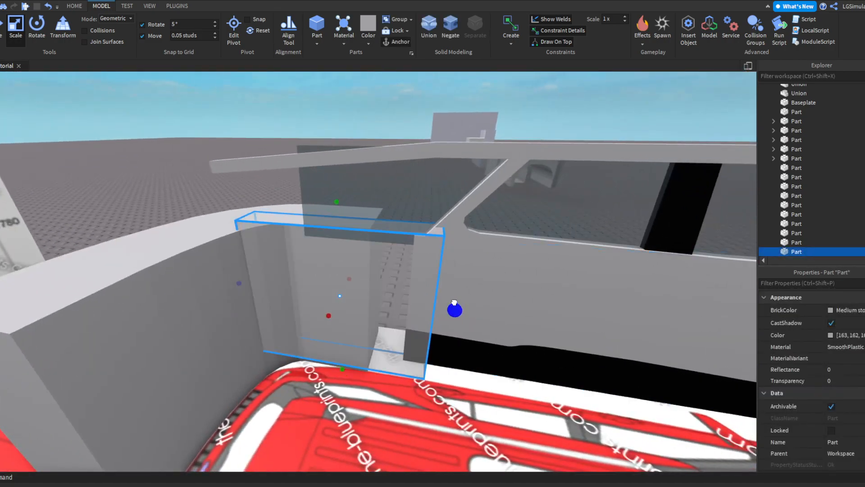
{"action": "left_click_drag", "start_coordinate": [448, 304], "coordinate": [449, 307]}
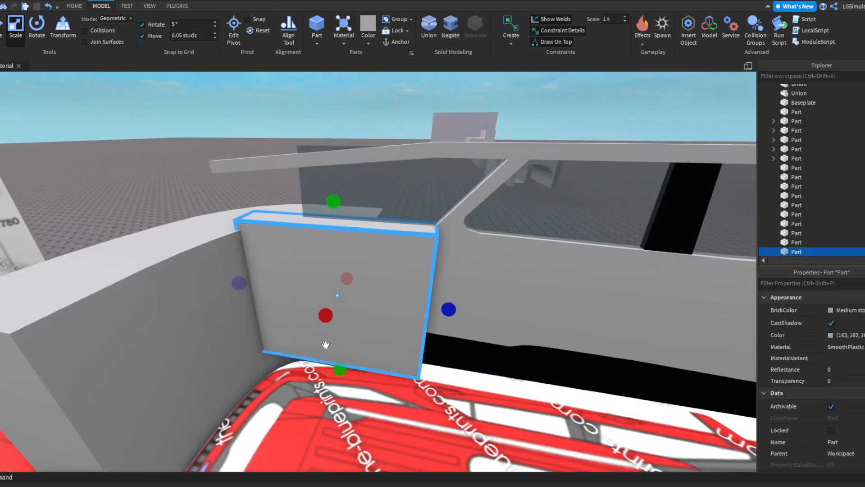
Widen the thin side panel across the car body toward the opposite door.
{"action": "left_click_drag", "start_coordinate": [324, 317], "coordinate": [324, 316]}
{"action": "right_click_drag", "start_coordinate": [325, 317], "coordinate": [324, 316]}
{"action": "left_click_drag", "start_coordinate": [325, 316], "coordinate": [324, 317]}
{"action": "right_click_drag", "start_coordinate": [324, 316], "coordinate": [325, 316]}
{"action": "left_click_drag", "start_coordinate": [324, 316], "coordinate": [324, 316]}
{"action": "right_click_drag", "start_coordinate": [325, 317], "coordinate": [325, 316]}
{"action": "left_click_drag", "start_coordinate": [324, 317], "coordinate": [266, 316]}
{"action": "left_click", "coordinate": [323, 295]}
{"action": "right_click_drag", "start_coordinate": [322, 295], "coordinate": [322, 296]}
{"action": "left_click", "coordinate": [323, 296]}
{"action": "scroll", "coordinate": [323, 295], "scroll_direction": "up", "scroll_amount": 3}
Set the move snapping to 0 studs and align the widened block's side face flush with the opposite door's outer surface.
{"action": "left_click", "coordinate": [184, 37]}
{"action": "type", "text": "0"}
{"action": "right_click_drag", "start_coordinate": [243, 369], "coordinate": [287, 379]}
{"action": "scroll", "coordinate": [286, 379], "scroll_direction": "up", "scroll_amount": 2}
{"action": "scroll", "coordinate": [286, 379], "scroll_direction": "down", "scroll_amount": 4}
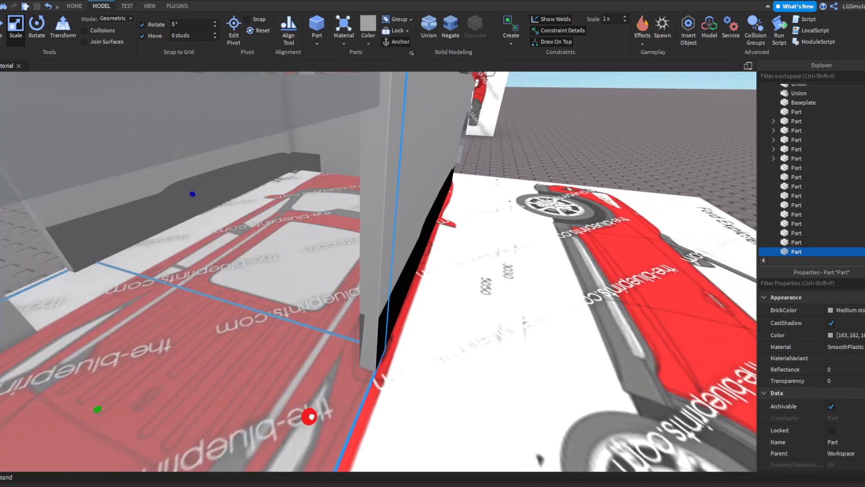
{"action": "left_click", "coordinate": [459, 388]}
{"action": "left_click_drag", "start_coordinate": [313, 415], "coordinate": [311, 418]}
{"action": "left_click", "coordinate": [315, 417]}
{"action": "left_click", "coordinate": [501, 370]}
{"action": "right_click_drag", "start_coordinate": [500, 371], "coordinate": [499, 367]}
{"action": "scroll", "coordinate": [284, 255], "scroll_direction": "down", "scroll_amount": 4}
{"action": "right_click_drag", "start_coordinate": [265, 245], "coordinate": [255, 244]}
{"action": "left_click", "coordinate": [575, 258]}
{"action": "scroll", "coordinate": [585, 257], "scroll_direction": "up", "scroll_amount": 3}
{"action": "right_click_drag", "start_coordinate": [575, 258], "coordinate": [504, 279]}
{"action": "scroll", "coordinate": [504, 280], "scroll_direction": "up", "scroll_amount": 3}
{"action": "left_click_drag", "start_coordinate": [388, 334], "coordinate": [386, 334]}
{"action": "left_click", "coordinate": [292, 360]}
Set the move snapping increment to 0.05 studs.
{"action": "scroll", "coordinate": [292, 359], "scroll_direction": "down", "scroll_amount": 3}
{"action": "right_click_drag", "start_coordinate": [291, 359], "coordinate": [293, 353]}
{"action": "left_click", "coordinate": [293, 353]}
{"action": "scroll", "coordinate": [293, 353], "scroll_direction": "down", "scroll_amount": 5}
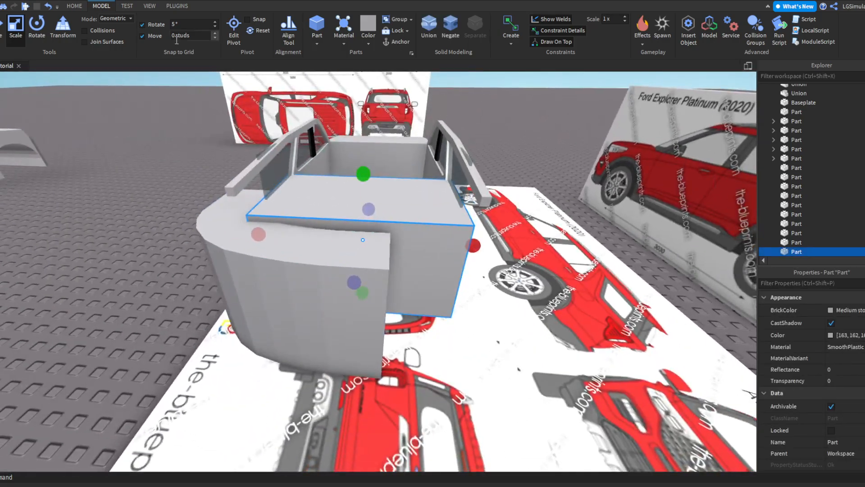
{"action": "right_click_drag", "start_coordinate": [164, 257], "coordinate": [356, 209]}
{"action": "left_click", "coordinate": [353, 208]}
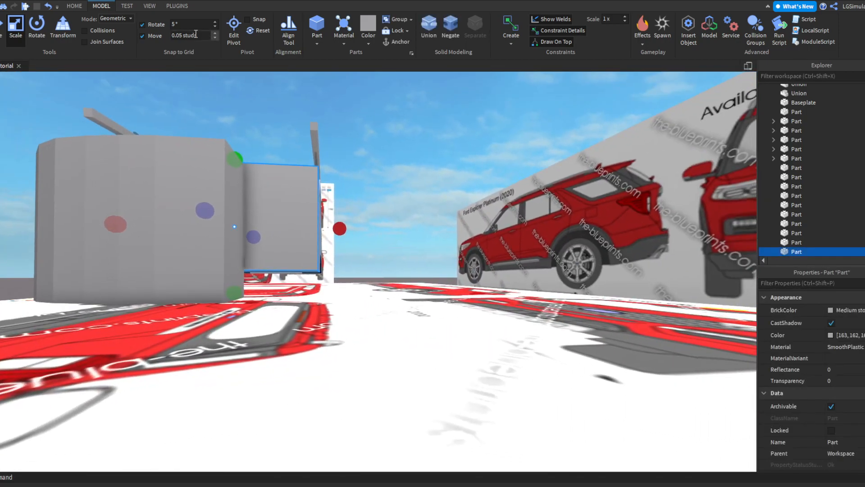
Try to scale the rear block sideways beyond the car's side.
{"action": "right_click_drag", "start_coordinate": [185, 134], "coordinate": [185, 133]}
{"action": "key", "text": "d"}
{"action": "key", "text": "w"}
{"action": "left_click_drag", "start_coordinate": [224, 245], "coordinate": [496, 235]}
{"action": "right_click_drag", "start_coordinate": [496, 236], "coordinate": [494, 234]}
{"action": "key", "text": "a"}
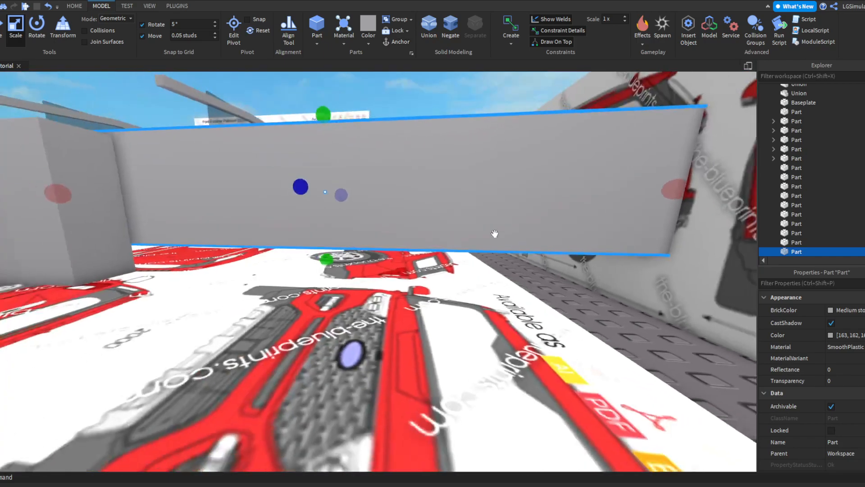
{"action": "key", "text": "ctrl+z"}
{"action": "left_click", "coordinate": [423, 113]}
{"action": "right_click_drag", "start_coordinate": [422, 114], "coordinate": [421, 116]}
{"action": "key", "text": "w"}
{"action": "key", "text": "s"}
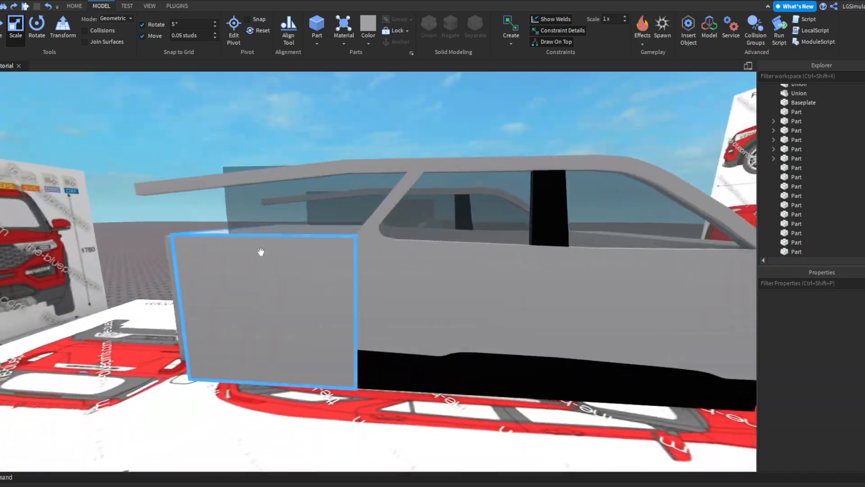
Slightly resize the block at the car's rear corner with the Scale tool.
{"action": "key", "text": "a"}
{"action": "right_click_drag", "start_coordinate": [168, 155], "coordinate": [189, 159]}
{"action": "key", "text": "s"}
{"action": "key", "text": "w"}
{"action": "key", "text": "s"}
{"action": "left_click", "coordinate": [452, 301]}
{"action": "right_click_drag", "start_coordinate": [358, 280], "coordinate": [357, 279]}
{"action": "left_click_drag", "start_coordinate": [358, 271], "coordinate": [345, 273]}
{"action": "key", "text": "a"}
{"action": "right_click_drag", "start_coordinate": [172, 168], "coordinate": [169, 170]}
{"action": "key", "text": "s"}
{"action": "left_click", "coordinate": [183, 34]}
Select the eight parts forming the curved rear corner and union them into one solid.
{"action": "left_click", "coordinate": [81, 172]}
{"action": "right_click_drag", "start_coordinate": [81, 172], "coordinate": [75, 176]}
{"action": "key", "text": "s"}
{"action": "left_click", "coordinate": [289, 178]}
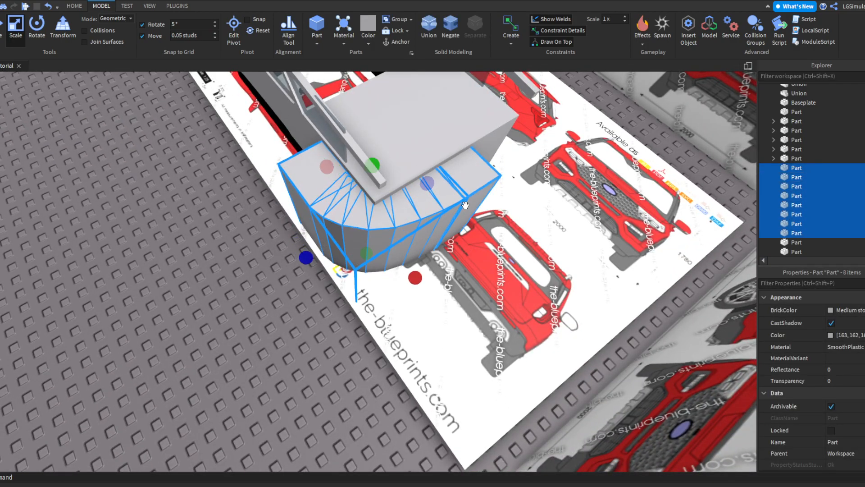
{"action": "left_click", "coordinate": [437, 24]}
Mirror the merged curved corner with the GeomTools mirror plugin to create an opposite-hand copy.
{"action": "left_click", "coordinate": [176, 6]}
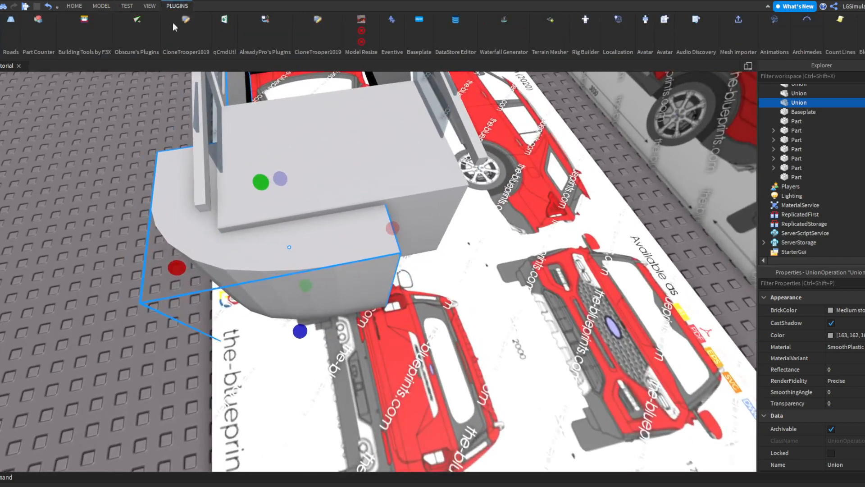
{"action": "key", "text": "d"}
{"action": "key", "text": "s"}
{"action": "scroll", "coordinate": [433, 36], "scroll_direction": "down", "scroll_amount": 5}
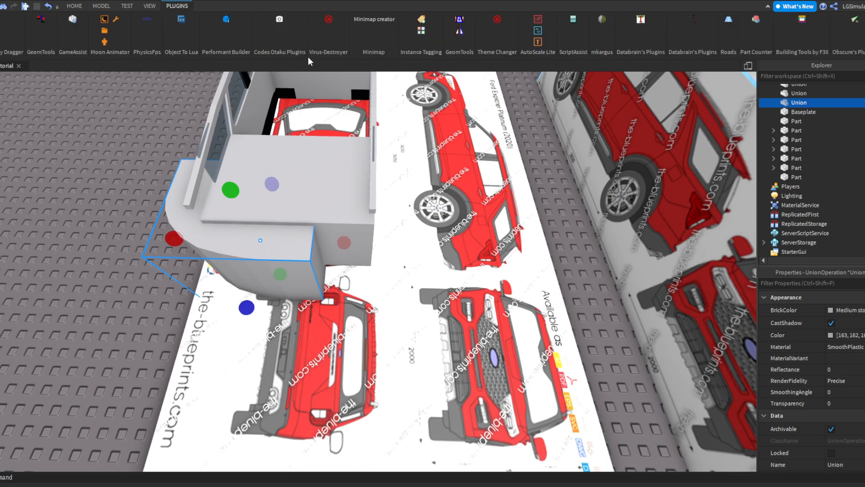
{"action": "left_click", "coordinate": [460, 30]}
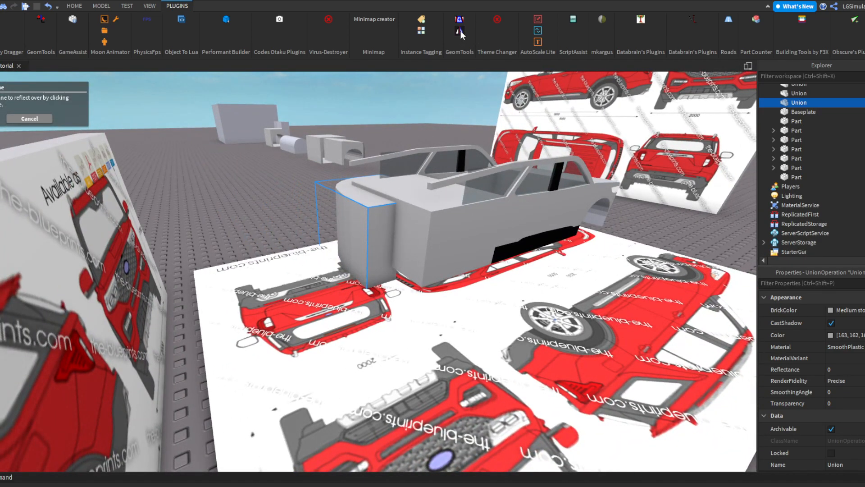
{"action": "right_click_drag", "start_coordinate": [459, 112], "coordinate": [456, 131]}
{"action": "scroll", "coordinate": [357, 187], "scroll_direction": "up", "scroll_amount": 5}
{"action": "left_click", "coordinate": [329, 195]}
{"action": "scroll", "coordinate": [529, 223], "scroll_direction": "up", "scroll_amount": 2}
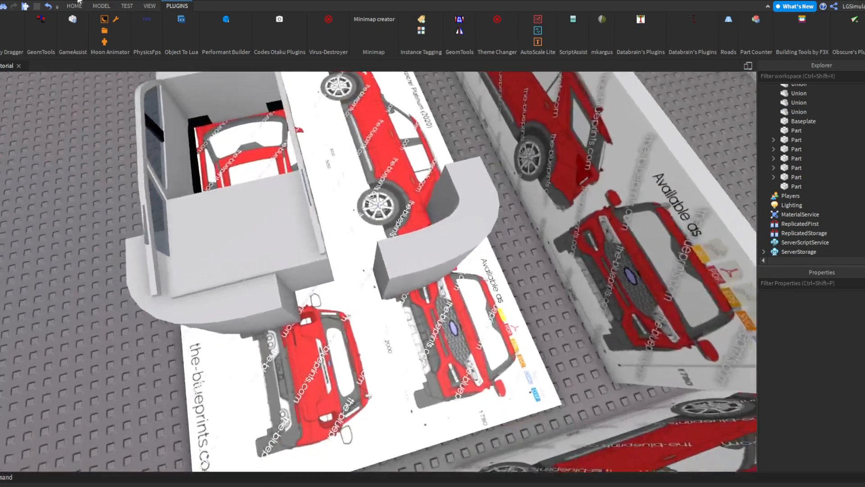
Move the mirrored corner sideways to the car's opposite rear corner so it meets the first curved piece.
{"action": "left_click", "coordinate": [74, 5]}
{"action": "right_click_drag", "start_coordinate": [168, 99], "coordinate": [144, 100]}
{"action": "left_click", "coordinate": [452, 251]}
{"action": "left_click_drag", "start_coordinate": [452, 251], "coordinate": [388, 249]}
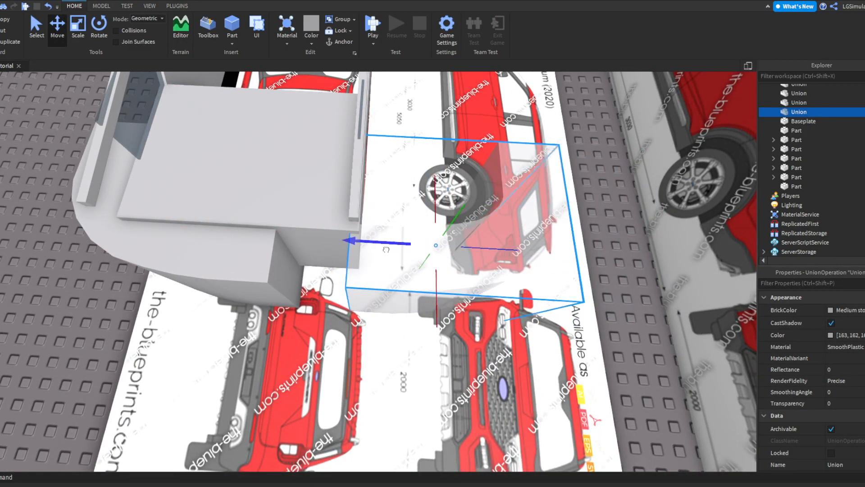
{"action": "left_click_drag", "start_coordinate": [293, 252], "coordinate": [293, 252]}
{"action": "right_click_drag", "start_coordinate": [293, 252], "coordinate": [286, 203]}
{"action": "scroll", "coordinate": [346, 239], "scroll_direction": "up", "scroll_amount": 2}
{"action": "left_click_drag", "start_coordinate": [346, 242], "coordinate": [374, 242]}
{"action": "right_click_drag", "start_coordinate": [373, 242], "coordinate": [394, 369]}
Select both curved rear corner pieces and duplicate them in place.
{"action": "left_click", "coordinate": [110, 306]}
{"action": "scroll", "coordinate": [110, 305], "scroll_direction": "up", "scroll_amount": 4}
{"action": "scroll", "coordinate": [382, 450], "scroll_direction": "down", "scroll_amount": 6}
{"action": "left_click", "coordinate": [208, 254]}
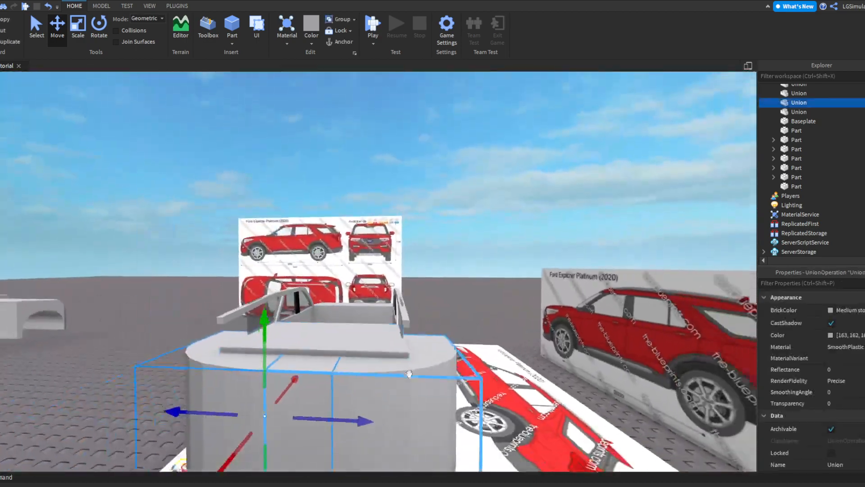
{"action": "scroll", "coordinate": [403, 336], "scroll_direction": "up", "scroll_amount": 3}
{"action": "right_click_drag", "start_coordinate": [402, 335], "coordinate": [353, 252]}
{"action": "left_click", "coordinate": [371, 265], "text": "ctrl"}
{"action": "key", "text": "ctrl+d"}
{"action": "mouse_move", "coordinate": [285, 269]}
{"action": "left_mouse_down"}
{"action": "mouse_move", "coordinate": [276, 170]}
{"action": "mouse_move", "coordinate": [287, 265]}
{"action": "left_mouse_up"}
Turn the curved corner pieces into a single negative part around the rear block.
{"action": "left_click", "coordinate": [101, 5]}
{"action": "right_click_drag", "start_coordinate": [287, 266], "coordinate": [320, 213]}
{"action": "scroll", "coordinate": [326, 234], "scroll_direction": "down", "scroll_amount": 3}
{"action": "scroll", "coordinate": [320, 212], "scroll_direction": "up", "scroll_amount": 3}
{"action": "left_click", "coordinate": [444, 34]}
{"action": "right_click_drag", "start_coordinate": [401, 171], "coordinate": [322, 193]}
{"action": "scroll", "coordinate": [323, 193], "scroll_direction": "up", "scroll_amount": 2}
{"action": "scroll", "coordinate": [255, 226], "scroll_direction": "down", "scroll_amount": 3}
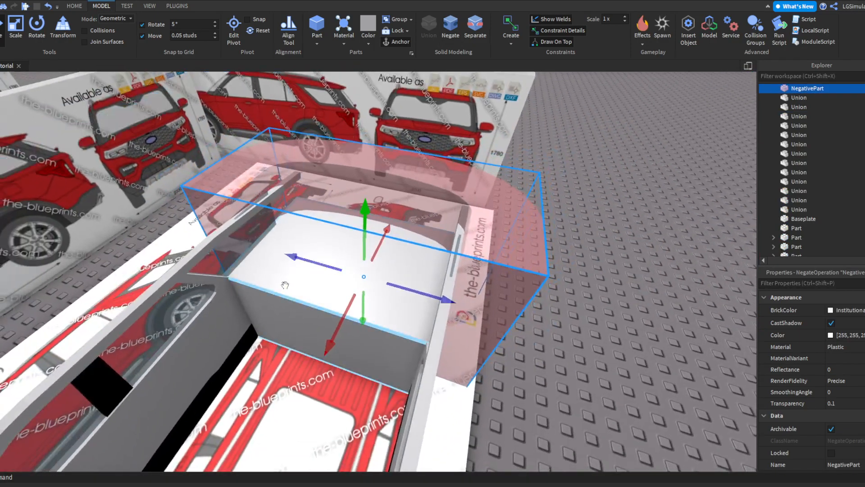
Union the negative part with the rear block to cut its rear corners round.
{"action": "left_click", "coordinate": [423, 31]}
{"action": "left_click", "coordinate": [515, 240]}
{"action": "right_click_drag", "start_coordinate": [515, 239], "coordinate": [370, 162]}
{"action": "scroll", "coordinate": [369, 160], "scroll_direction": "down", "scroll_amount": 5}
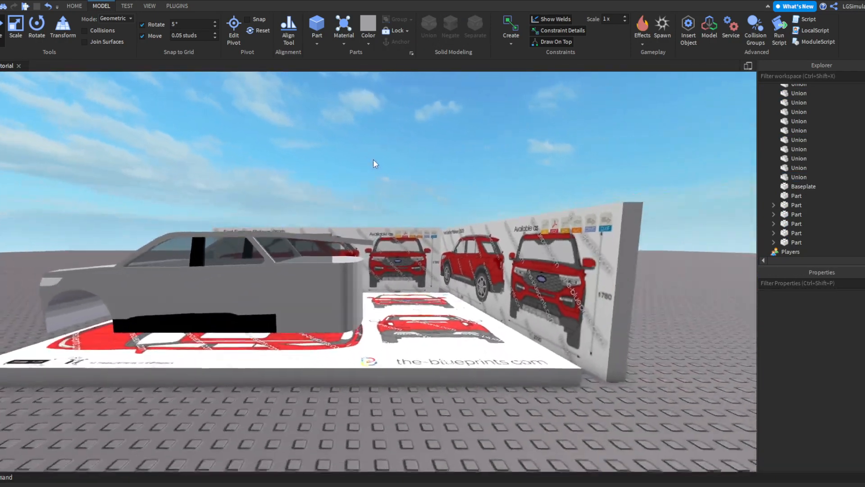
Examine the rounded rear of the body from several sides and compare its corners with the floor blueprint outline.
{"action": "key", "text": "w"}
{"action": "key", "text": "d"}
{"action": "key", "text": "s"}
{"action": "key", "text": "a"}
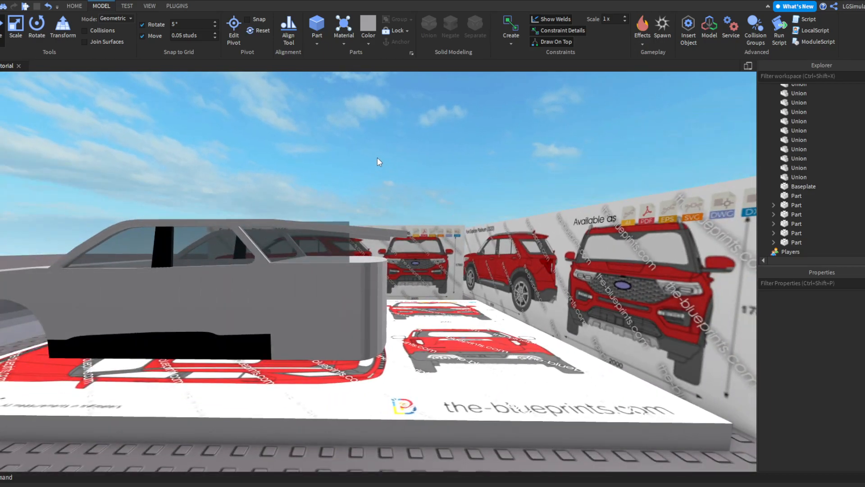
{"action": "key", "text": "d"}
{"action": "key", "text": "w"}
{"action": "right_click_drag", "start_coordinate": [377, 158], "coordinate": [385, 155]}
{"action": "key", "text": "s"}
{"action": "key", "text": "a"}
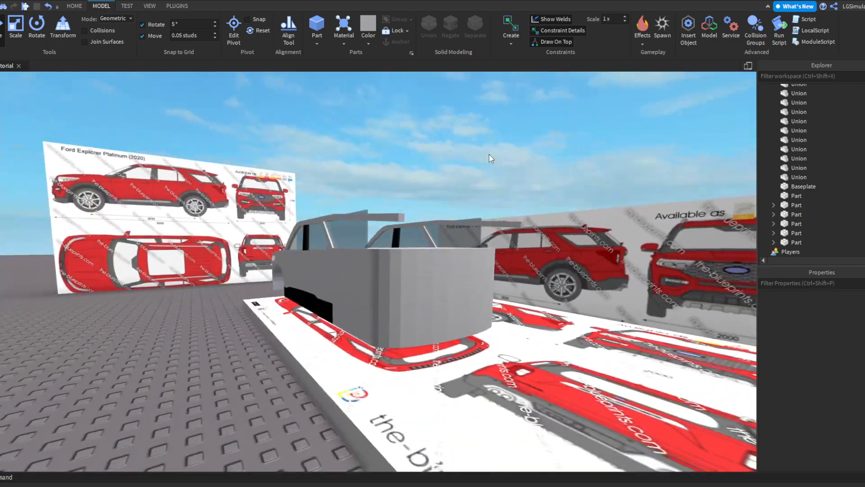
{"action": "right_click_drag", "start_coordinate": [489, 154], "coordinate": [489, 154]}
{"action": "key", "text": "a"}
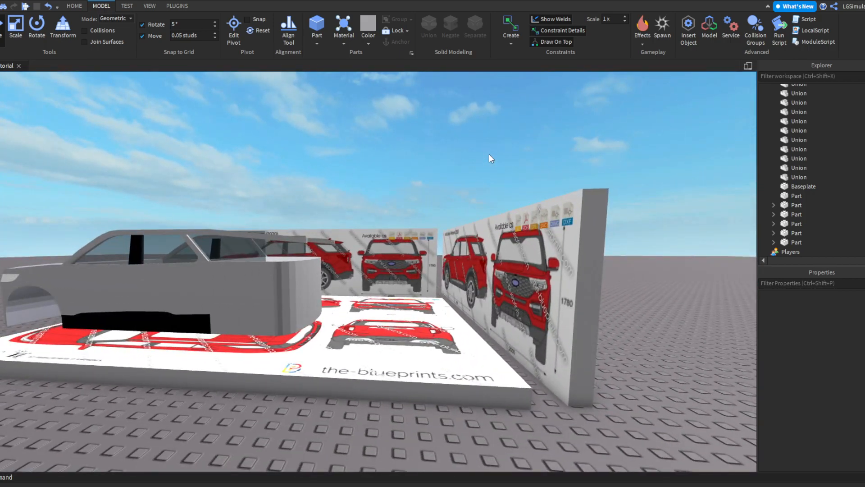
{"action": "right_click_drag", "start_coordinate": [428, 158], "coordinate": [428, 159]}
{"action": "key", "text": "w"}
{"action": "key", "text": "a"}
{"action": "key", "text": "d"}
{"action": "key", "text": "a"}
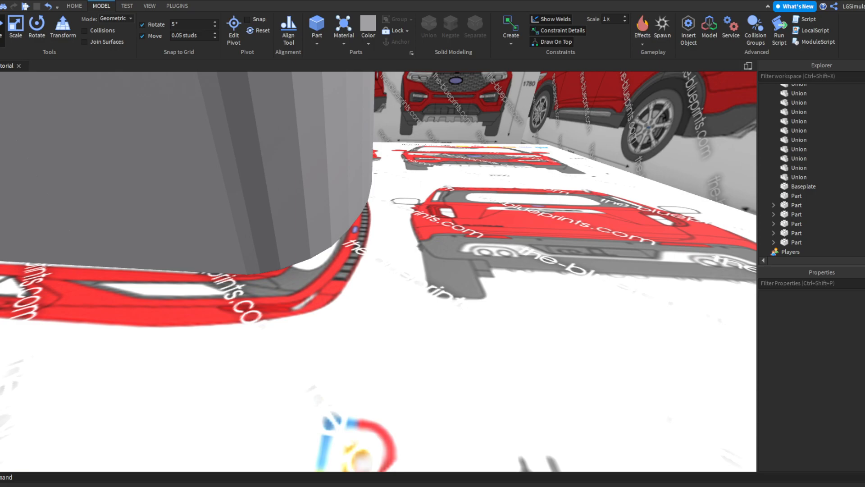
{"action": "right_click_drag", "start_coordinate": [461, 201], "coordinate": [461, 201]}
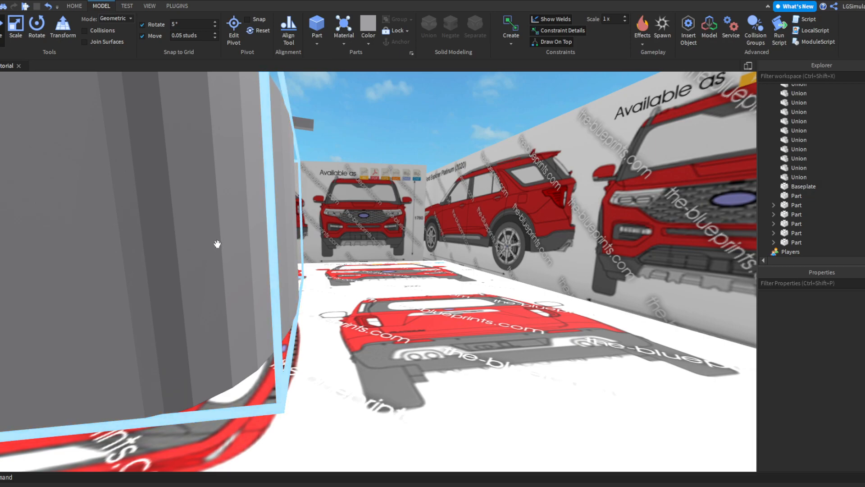
{"action": "scroll", "coordinate": [217, 243], "scroll_direction": "down", "scroll_amount": 5}
{"action": "scroll", "coordinate": [357, 166], "scroll_direction": "up", "scroll_amount": 3}
{"action": "scroll", "coordinate": [357, 166], "scroll_direction": "down", "scroll_amount": 2}
{"action": "scroll", "coordinate": [278, 310], "scroll_direction": "up", "scroll_amount": 2}
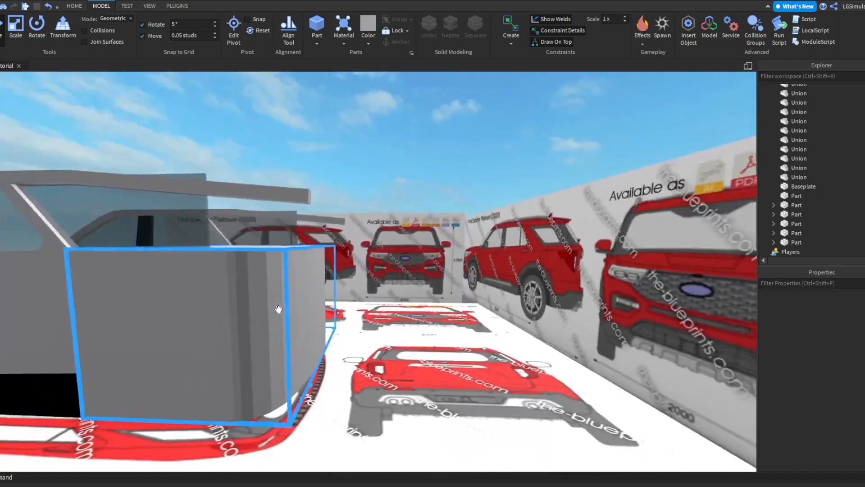
Duplicate the rounded rear block above the car and separate the copy into its component parts.
{"action": "left_click", "coordinate": [279, 309]}
{"action": "scroll", "coordinate": [299, 237], "scroll_direction": "down", "scroll_amount": 5}
{"action": "scroll", "coordinate": [305, 235], "scroll_direction": "up", "scroll_amount": 4}
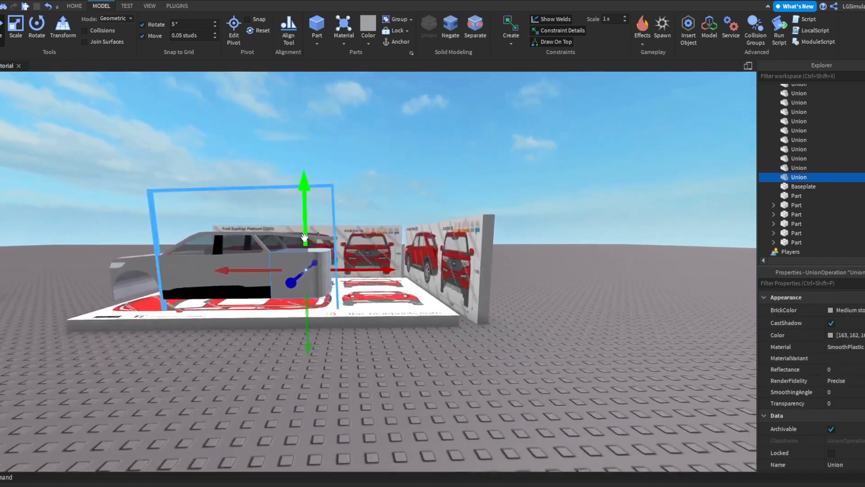
{"action": "scroll", "coordinate": [305, 236], "scroll_direction": "down", "scroll_amount": 1}
{"action": "scroll", "coordinate": [315, 270], "scroll_direction": "up", "scroll_amount": 5}
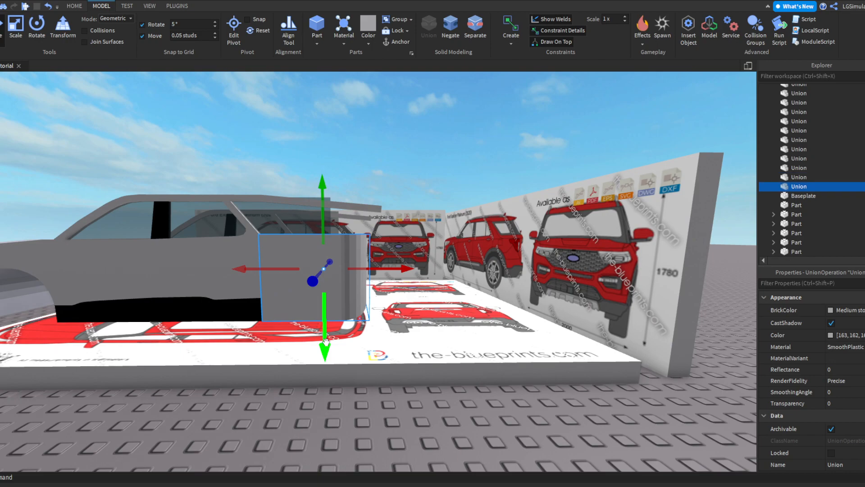
{"action": "right_click_drag", "start_coordinate": [325, 312], "coordinate": [346, 266]}
{"action": "key", "text": "ctrl+d"}
{"action": "left_click_drag", "start_coordinate": [328, 322], "coordinate": [324, 193]}
{"action": "right_click_drag", "start_coordinate": [323, 226], "coordinate": [324, 194]}
{"action": "left_click", "coordinate": [468, 28]}
Delete the separated solid block and lower the remaining negative corner part onto the car's rear.
{"action": "left_click", "coordinate": [254, 110], "text": "ctrl"}
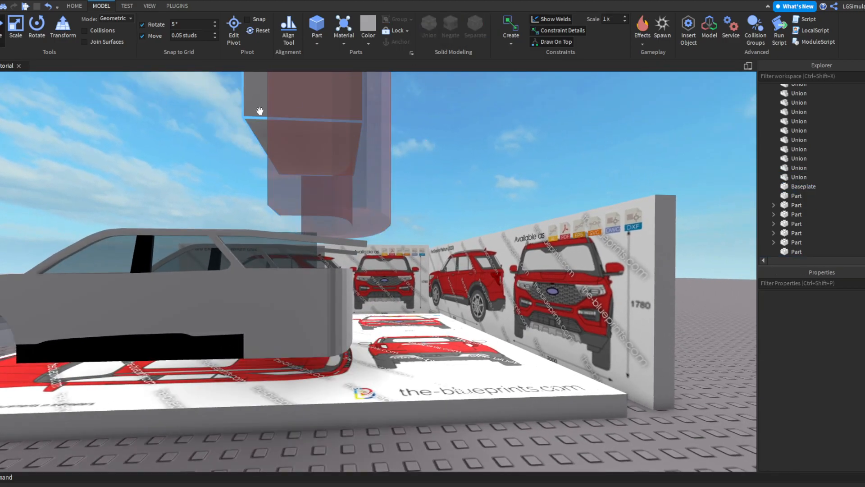
{"action": "key", "text": "Delete"}
{"action": "key", "text": "ctrl+z"}
{"action": "left_click", "coordinate": [260, 114]}
{"action": "key", "text": "Delete"}
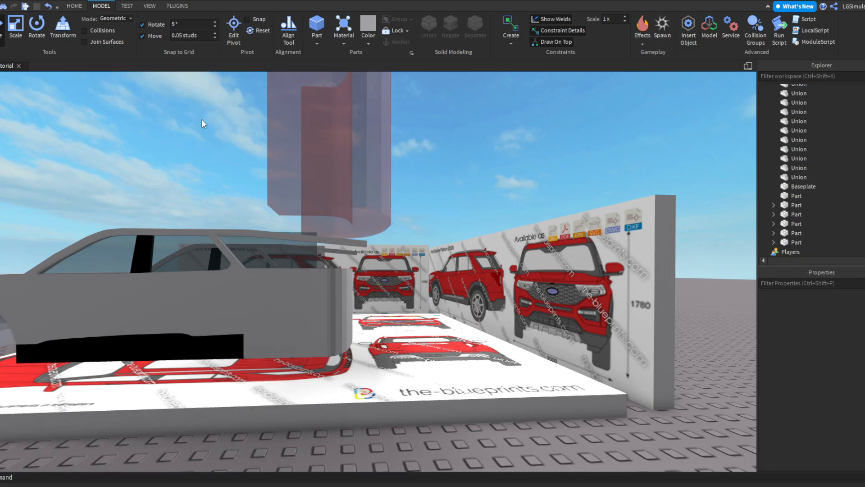
{"action": "left_click", "coordinate": [298, 167]}
{"action": "left_click_drag", "start_coordinate": [343, 221], "coordinate": [365, 356]}
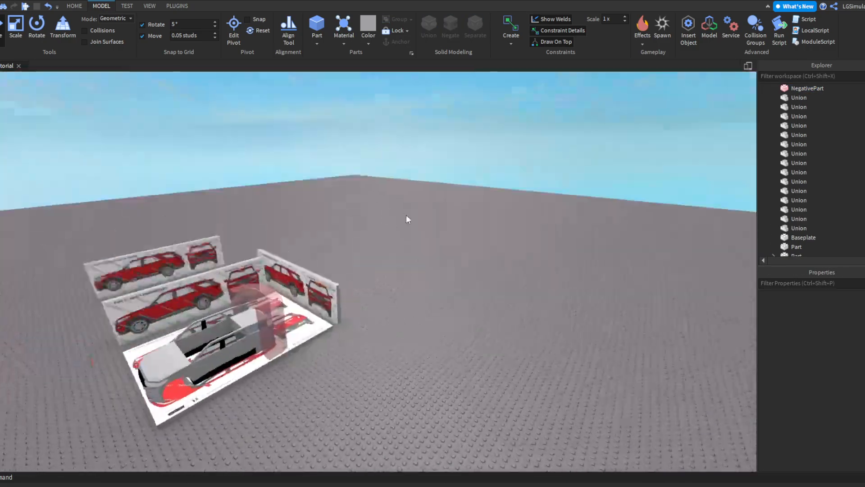
Shift the negative part along the car's length to match the rear corner curve on the floor blueprint.
{"action": "key", "text": "w"}
{"action": "right_click_drag", "start_coordinate": [407, 216], "coordinate": [429, 239]}
{"action": "scroll", "coordinate": [257, 139], "scroll_direction": "down", "scroll_amount": 3}
{"action": "scroll", "coordinate": [250, 130], "scroll_direction": "up", "scroll_amount": 2}
{"action": "right_click_drag", "start_coordinate": [312, 309], "coordinate": [314, 307]}
{"action": "key", "text": "w"}
{"action": "key", "text": "w"}
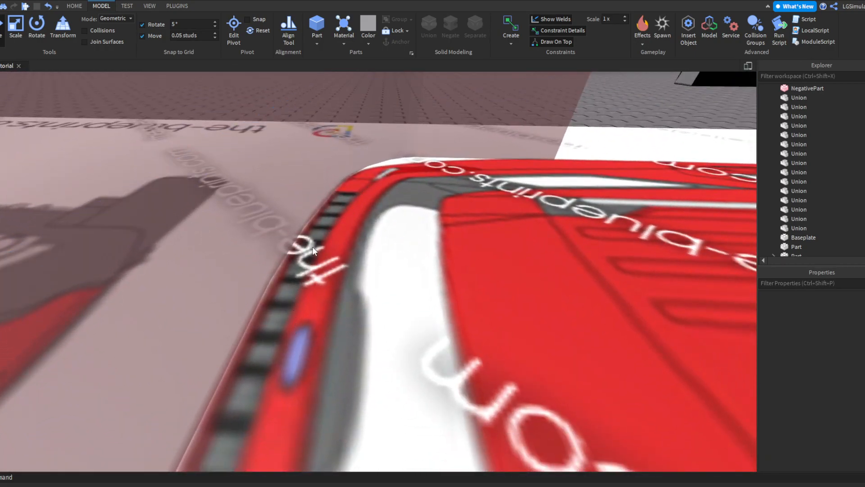
{"action": "key", "text": "s"}
{"action": "right_click_drag", "start_coordinate": [299, 235], "coordinate": [299, 235]}
{"action": "left_click_drag", "start_coordinate": [327, 116], "coordinate": [333, 119]}
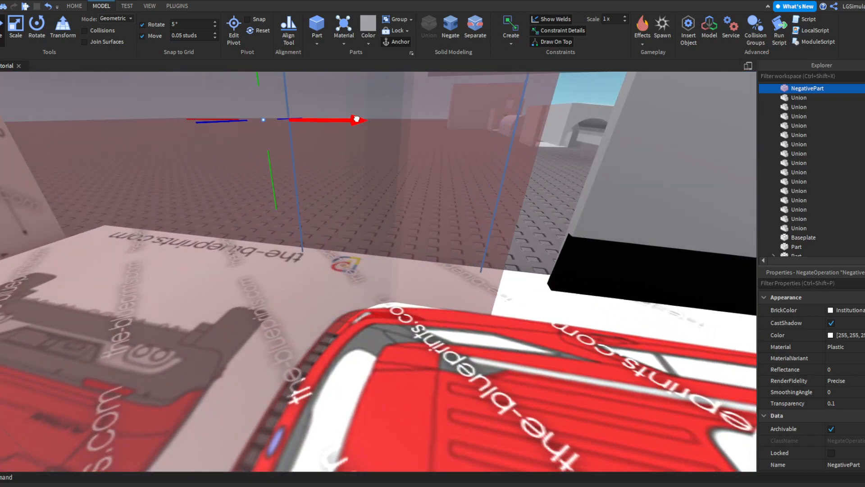
{"action": "left_click_drag", "start_coordinate": [358, 119], "coordinate": [359, 120]}
{"action": "right_click_drag", "start_coordinate": [332, 122], "coordinate": [332, 123]}
{"action": "key", "text": "s"}
{"action": "key", "text": "w"}
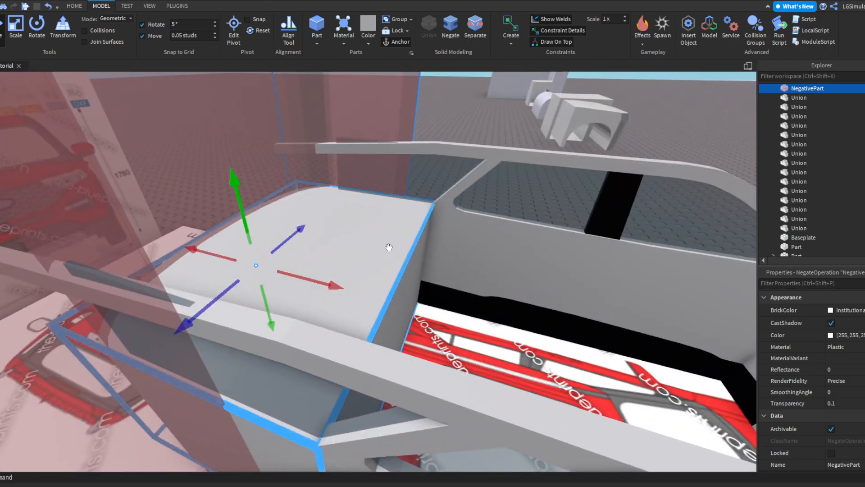
{"action": "left_click_drag", "start_coordinate": [303, 277], "coordinate": [306, 278]}
Union the repositioned negative part with the rear block to trim its rounded rear again.
{"action": "left_click", "coordinate": [342, 244], "text": "ctrl"}
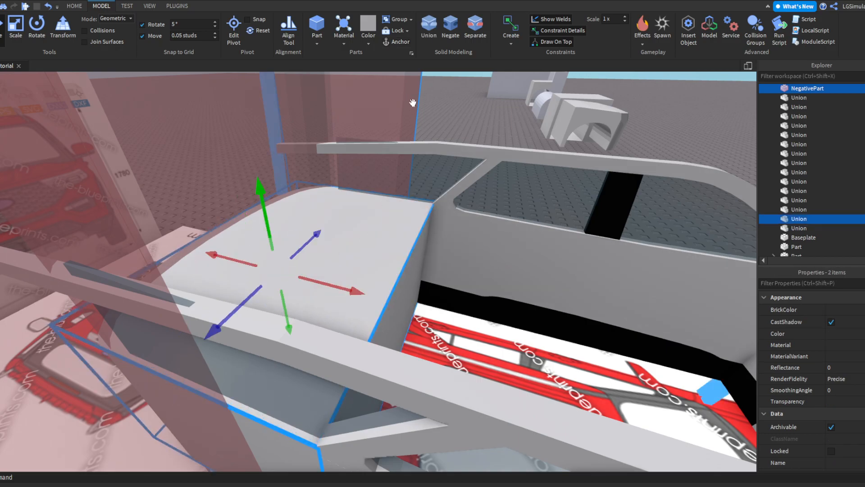
{"action": "left_click", "coordinate": [433, 29]}
{"action": "left_click", "coordinate": [198, 179]}
{"action": "key", "text": "s"}
{"action": "right_click_drag", "start_coordinate": [199, 179], "coordinate": [214, 199]}
{"action": "key", "text": "w"}
{"action": "key", "text": "s"}
{"action": "left_click", "coordinate": [344, 206]}
{"action": "left_click_drag", "start_coordinate": [382, 290], "coordinate": [370, 328]}
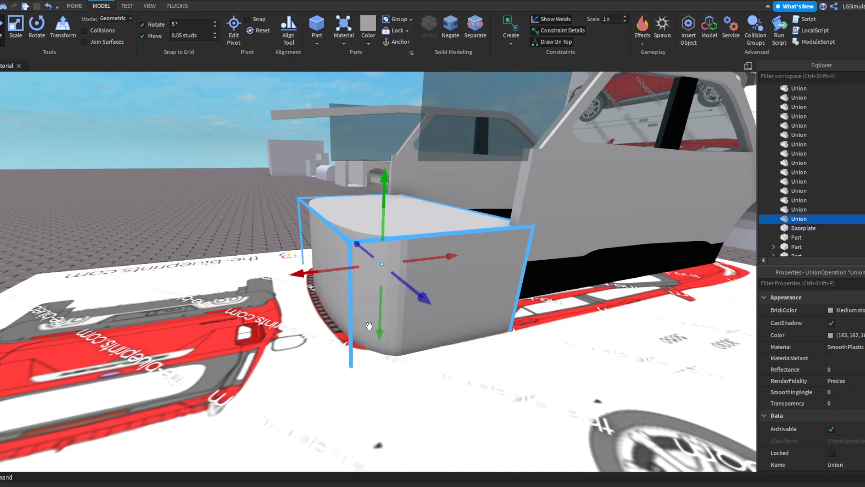
{"action": "scroll", "coordinate": [371, 328], "scroll_direction": "up", "scroll_amount": 3}
{"action": "scroll", "coordinate": [359, 320], "scroll_direction": "down", "scroll_amount": 2}
{"action": "left_click", "coordinate": [147, 158]}
{"action": "key", "text": "s"}
{"action": "right_click_drag", "start_coordinate": [147, 159], "coordinate": [146, 160]}
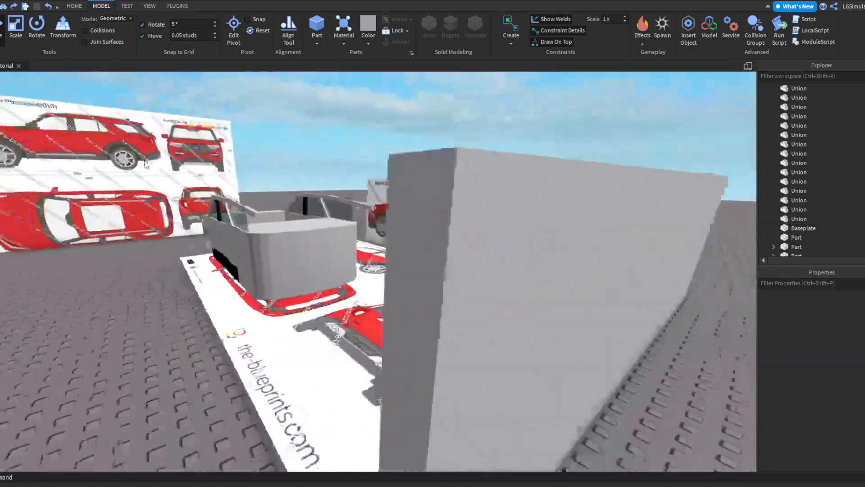
Duplicate the rounded rear block and adjust the copy's position at the car's rear.
{"action": "left_click", "coordinate": [298, 231]}
{"action": "key", "text": "w"}
{"action": "right_click_drag", "start_coordinate": [290, 223], "coordinate": [289, 295]}
{"action": "key", "text": "d"}
{"action": "right_click_drag", "start_coordinate": [311, 248], "coordinate": [299, 272]}
{"action": "key", "text": "s"}
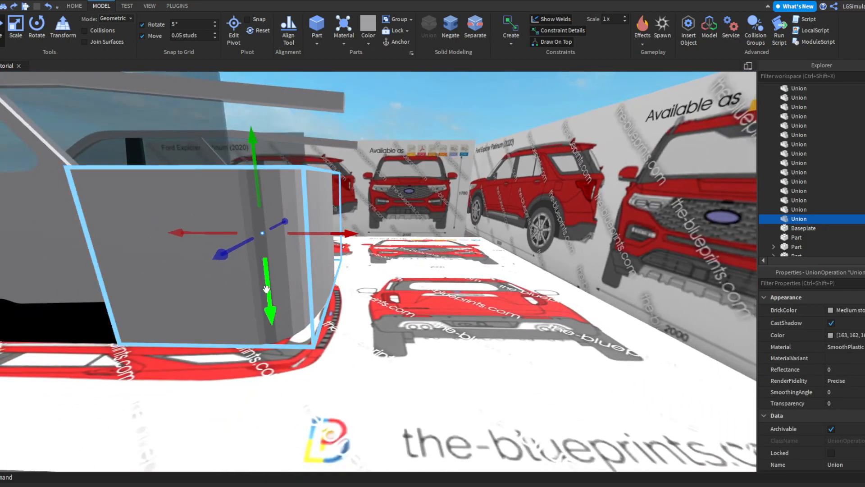
{"action": "left_click_drag", "start_coordinate": [266, 289], "coordinate": [266, 292]}
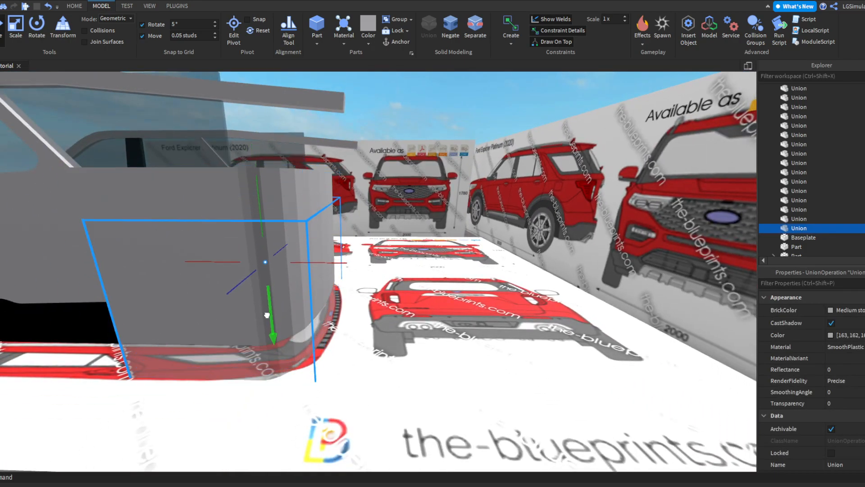
{"action": "right_click_drag", "start_coordinate": [267, 312], "coordinate": [325, 224]}
{"action": "key", "text": "w"}
{"action": "left_click_drag", "start_coordinate": [280, 220], "coordinate": [294, 217]}
{"action": "left_click_drag", "start_coordinate": [228, 269], "coordinate": [237, 259]}
{"action": "key", "text": "s"}
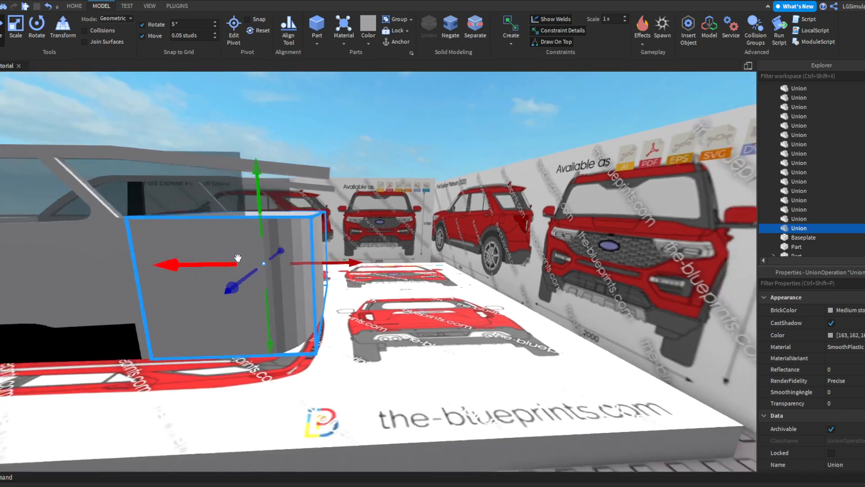
Insert a new block part in front of the rear-view drawing on the upright blueprint.
{"action": "left_click", "coordinate": [356, 172]}
{"action": "key", "text": "d"}
{"action": "key", "text": "w"}
{"action": "right_click_drag", "start_coordinate": [355, 173], "coordinate": [334, 175]}
{"action": "key", "text": "w"}
{"action": "scroll", "coordinate": [562, 220], "scroll_direction": "up", "scroll_amount": 4}
{"action": "key", "text": "d"}
{"action": "right_click_drag", "start_coordinate": [359, 228], "coordinate": [349, 12]}
{"action": "key", "text": "w"}
{"action": "key", "text": "s"}
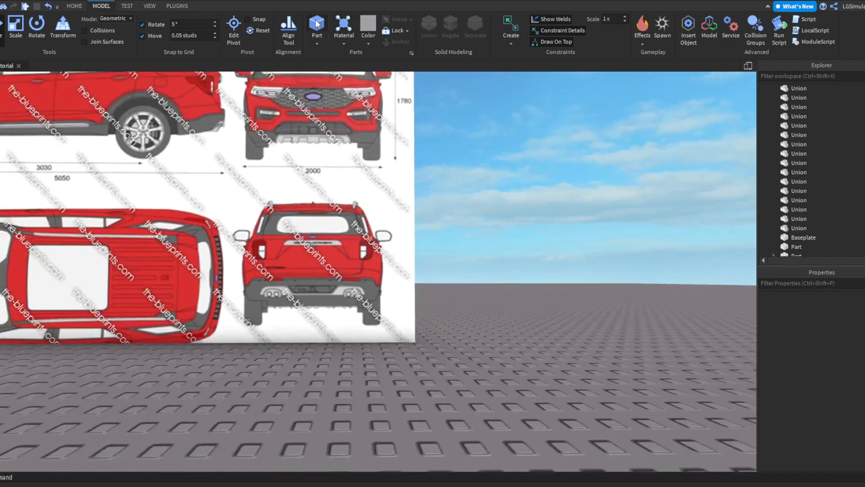
{"action": "left_click", "coordinate": [317, 27]}
{"action": "key", "text": "w"}
{"action": "left_click_drag", "start_coordinate": [360, 133], "coordinate": [362, 304]}
Move the new block down in front of the tailgate on the rear-view drawing.
{"action": "key", "text": "w"}
{"action": "right_click_drag", "start_coordinate": [363, 304], "coordinate": [369, 295]}
{"action": "left_click_drag", "start_coordinate": [334, 286], "coordinate": [333, 319]}
{"action": "scroll", "coordinate": [333, 315], "scroll_direction": "up", "scroll_amount": 3}
{"action": "right_click_drag", "start_coordinate": [330, 314], "coordinate": [331, 293]}
{"action": "key", "text": "w"}
{"action": "left_click_drag", "start_coordinate": [332, 288], "coordinate": [332, 277]}
{"action": "key", "text": "a"}
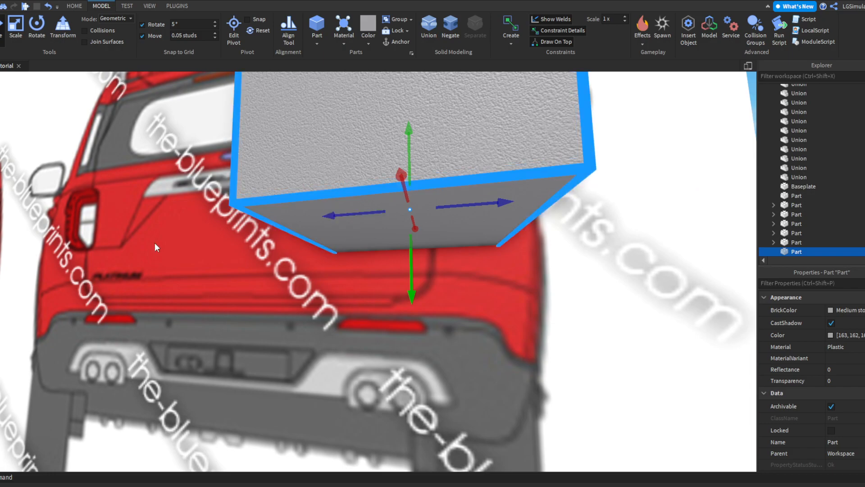
Align the block's side and lower edge with the start of the tailgate's lower corner curve.
{"action": "left_click_drag", "start_coordinate": [405, 274], "coordinate": [402, 231]}
{"action": "key", "text": "d"}
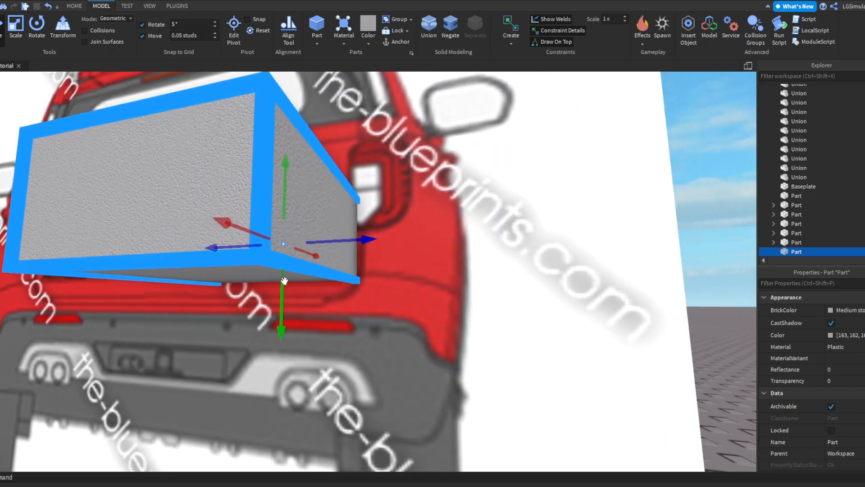
{"action": "left_click_drag", "start_coordinate": [332, 241], "coordinate": [338, 241]}
{"action": "left_click_drag", "start_coordinate": [256, 297], "coordinate": [256, 271]}
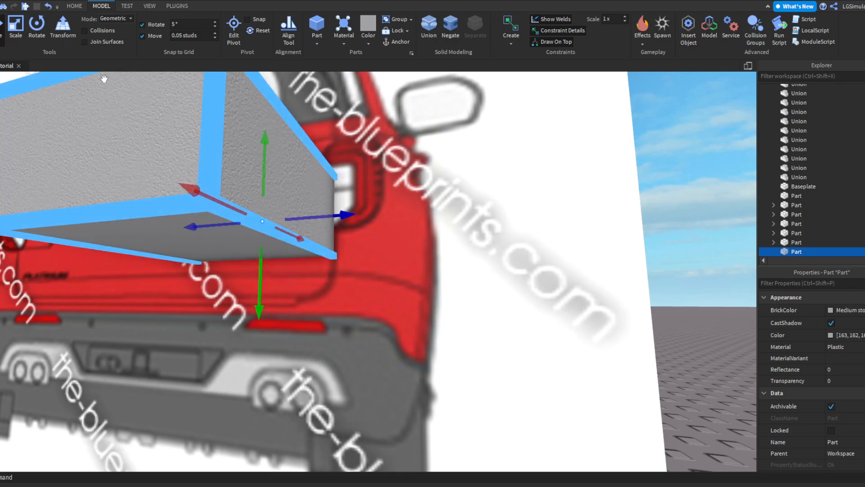
Open the Archimedes Two plugin, choose the y axis and render one rotated copy beneath the block.
{"action": "left_click", "coordinate": [176, 6]}
{"action": "right_click_drag", "start_coordinate": [182, 77], "coordinate": [203, 88]}
{"action": "key", "text": "a"}
{"action": "key", "text": "d"}
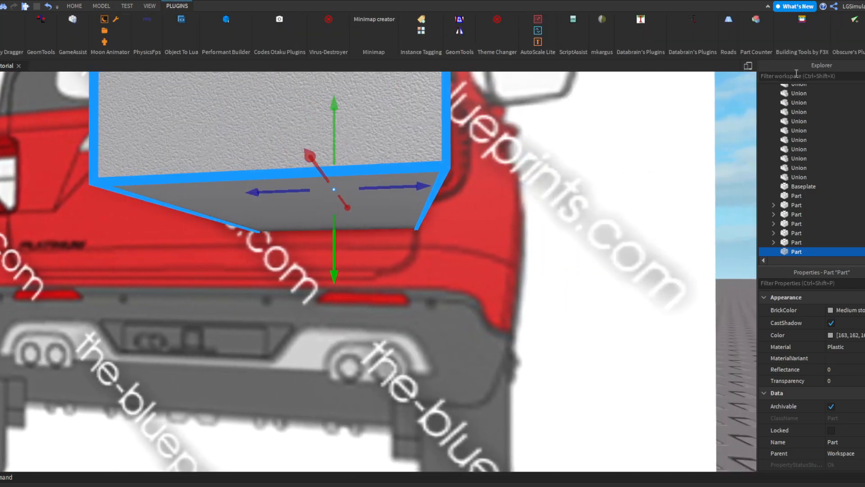
{"action": "left_click", "coordinate": [583, 20]}
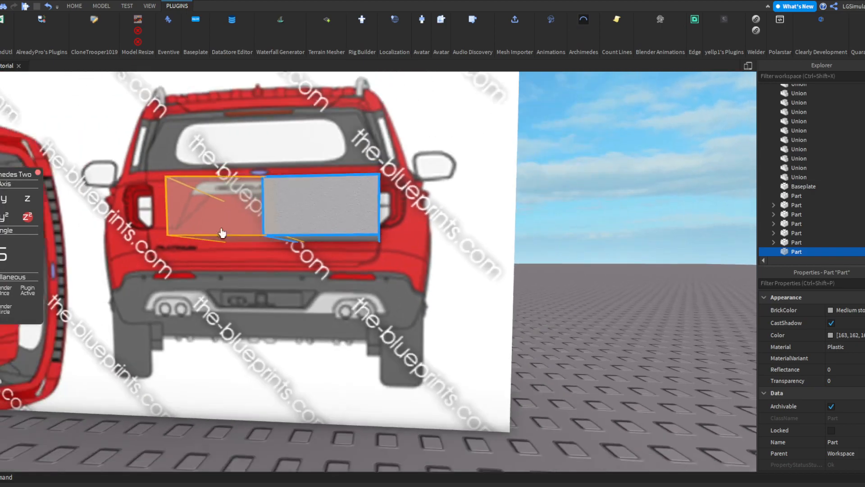
{"action": "left_click", "coordinate": [4, 198]}
{"action": "left_click", "coordinate": [0, 198]}
{"action": "left_click", "coordinate": [4, 198]}
{"action": "right_click_drag", "start_coordinate": [180, 322], "coordinate": [193, 320]}
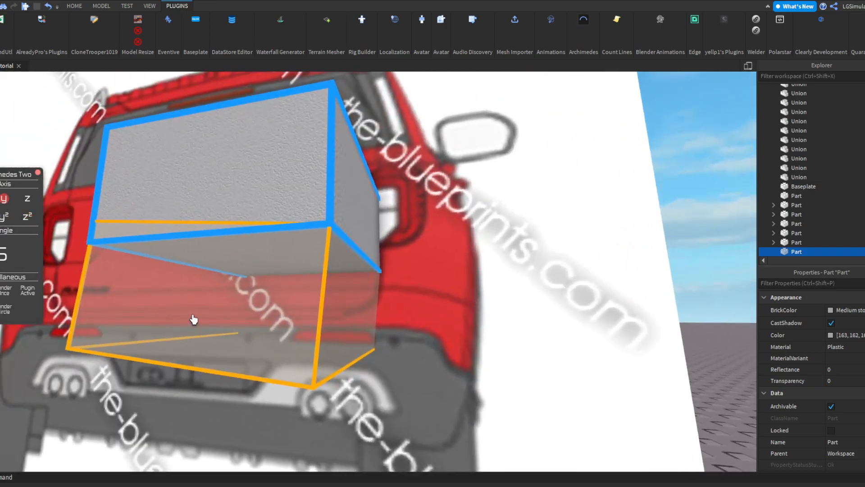
{"action": "left_click", "coordinate": [1, 297]}
Scale the rendered copy's height down to a thin slab under the block.
{"action": "left_click", "coordinate": [75, 6]}
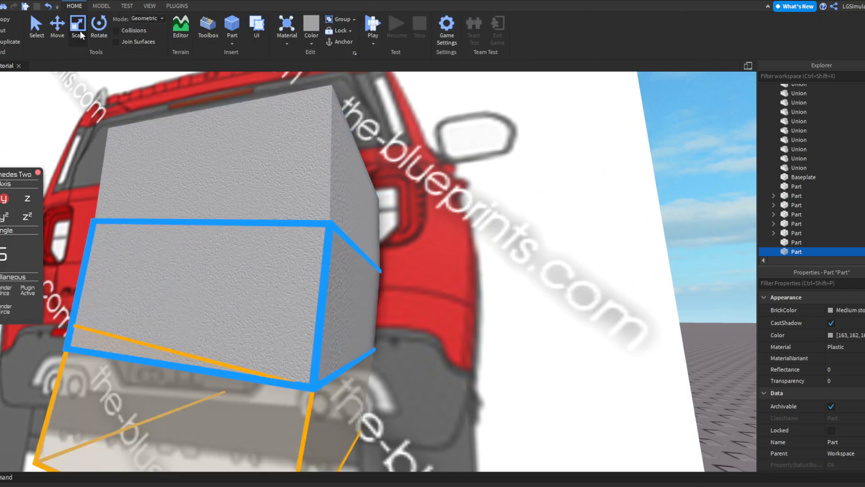
{"action": "left_click", "coordinate": [78, 25]}
{"action": "left_click_drag", "start_coordinate": [319, 318], "coordinate": [328, 254]}
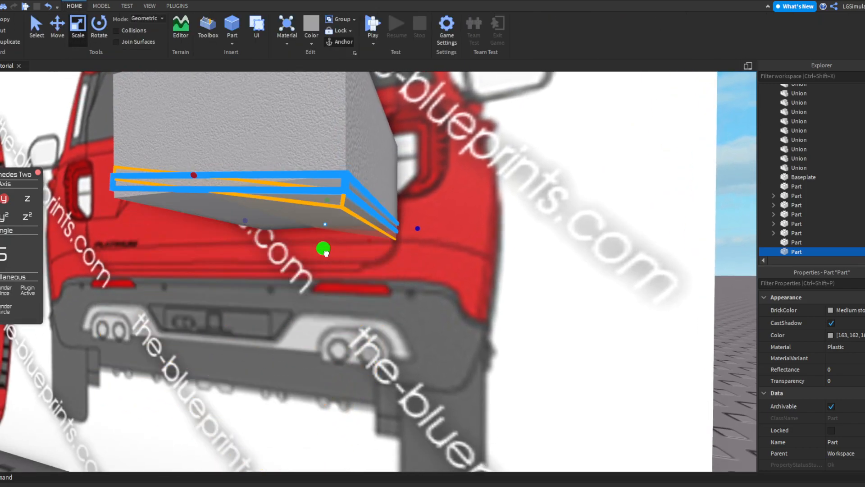
Try rendering the tailgate's lower corner curve from the thin slab with the Archimedes Two angle at 5.
{"action": "left_click", "coordinate": [3, 280]}
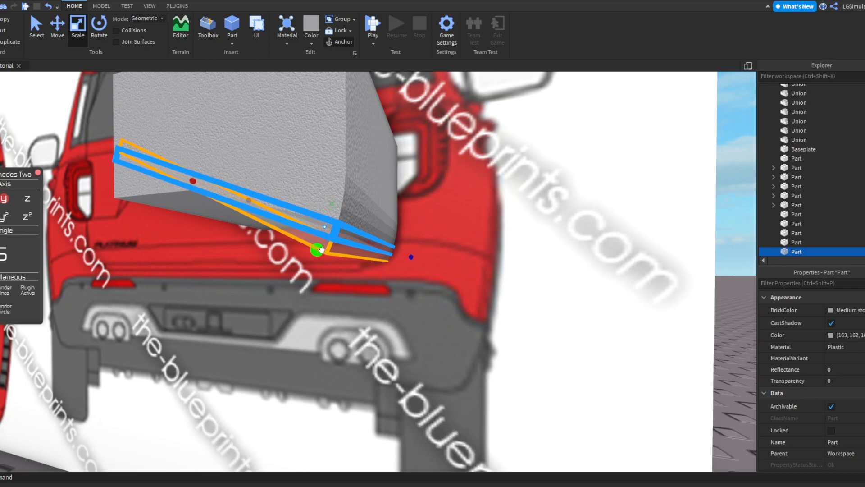
{"action": "left_click", "coordinate": [2, 297]}
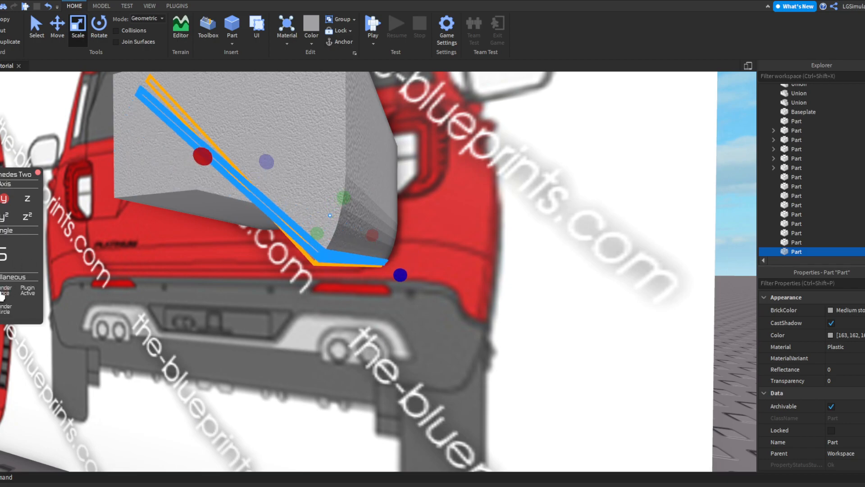
{"action": "left_click", "coordinate": [2, 297]}
{"action": "left_click", "coordinate": [2, 296]}
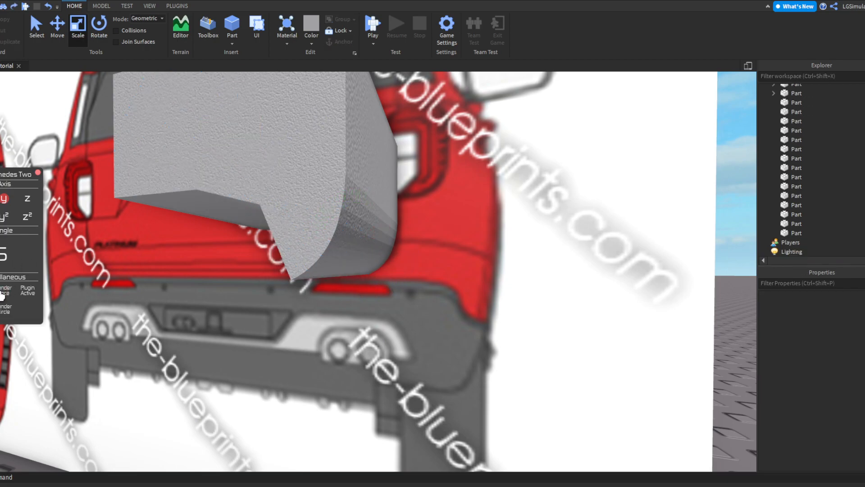
Thicken the slab slightly and render the tailgate's lower corner curve from it in Archimedes Two with an angle of 7.
{"action": "left_click", "coordinate": [395, 229]}
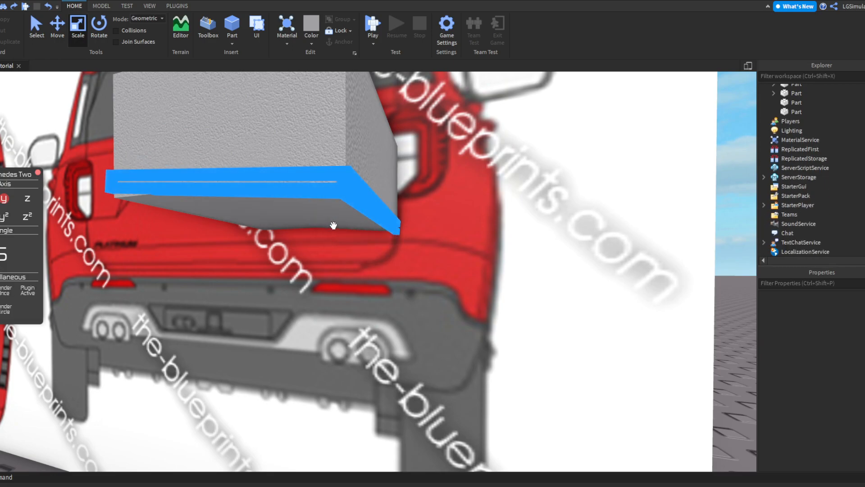
{"action": "left_click_drag", "start_coordinate": [322, 248], "coordinate": [323, 253]}
{"action": "left_click", "coordinate": [3, 295]}
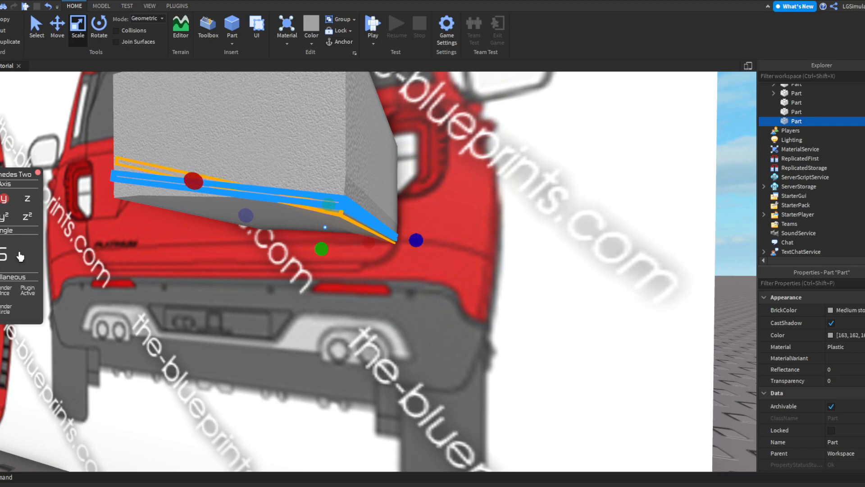
{"action": "left_click", "coordinate": [3, 295]}
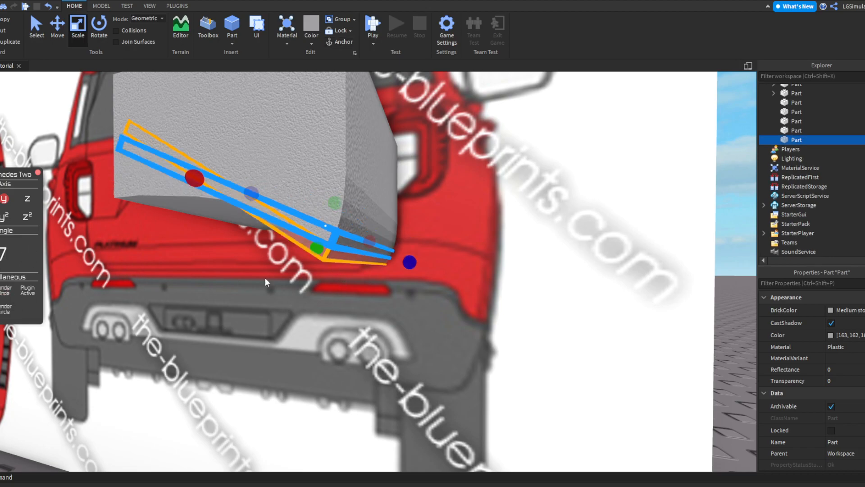
{"action": "left_click", "coordinate": [3, 290]}
{"action": "left_click", "coordinate": [3, 290]}
{"action": "left_click", "coordinate": [3, 290]}
{"action": "left_click", "coordinate": [3, 290]}
{"action": "left_click", "coordinate": [3, 291]}
{"action": "left_click", "coordinate": [3, 291]}
{"action": "left_click", "coordinate": [3, 291]}
{"action": "left_click", "coordinate": [3, 292]}
{"action": "left_click", "coordinate": [4, 294]}
Undo the last rendered segment of the corner curve.
{"action": "right_click_drag", "start_coordinate": [316, 243], "coordinate": [369, 230]}
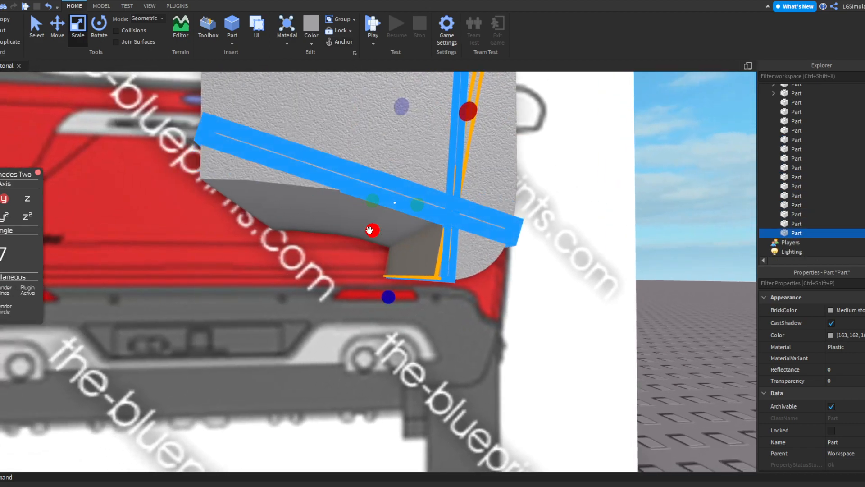
{"action": "scroll", "coordinate": [305, 234], "scroll_direction": "down", "scroll_amount": 3}
{"action": "key", "text": "ctrl+z"}
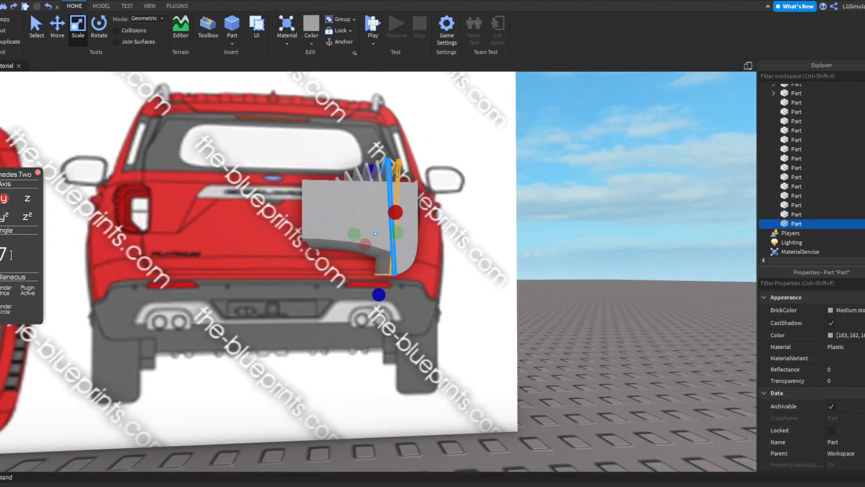
Try to stretch the curve's last segment into a wide plate across the tailgate.
{"action": "left_click_drag", "start_coordinate": [357, 232], "coordinate": [137, 248]}
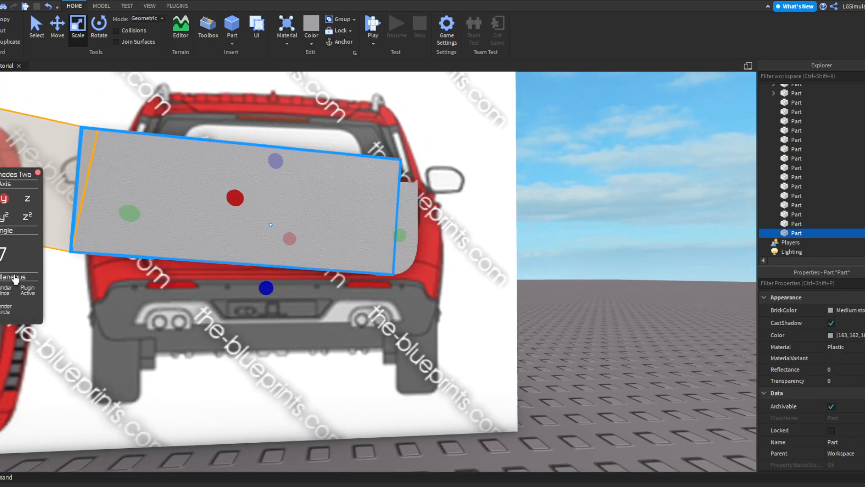
{"action": "key", "text": "Delete"}
{"action": "key", "text": "ctrl+z"}
Duplicate the main block, extend the copy down to the curve's lower edge and narrow it to about half the width.
{"action": "scroll", "coordinate": [360, 272], "scroll_direction": "up", "scroll_amount": 3}
{"action": "left_click", "coordinate": [469, 225]}
{"action": "scroll", "coordinate": [348, 164], "scroll_direction": "down", "scroll_amount": 5}
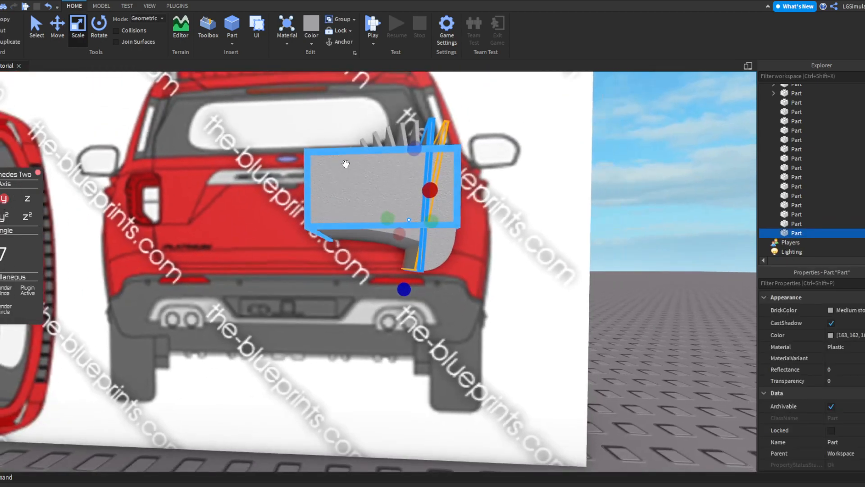
{"action": "scroll", "coordinate": [347, 164], "scroll_direction": "up", "scroll_amount": 3}
{"action": "left_click", "coordinate": [378, 183]}
{"action": "scroll", "coordinate": [381, 191], "scroll_direction": "up", "scroll_amount": 5}
{"action": "scroll", "coordinate": [381, 191], "scroll_direction": "down", "scroll_amount": 5}
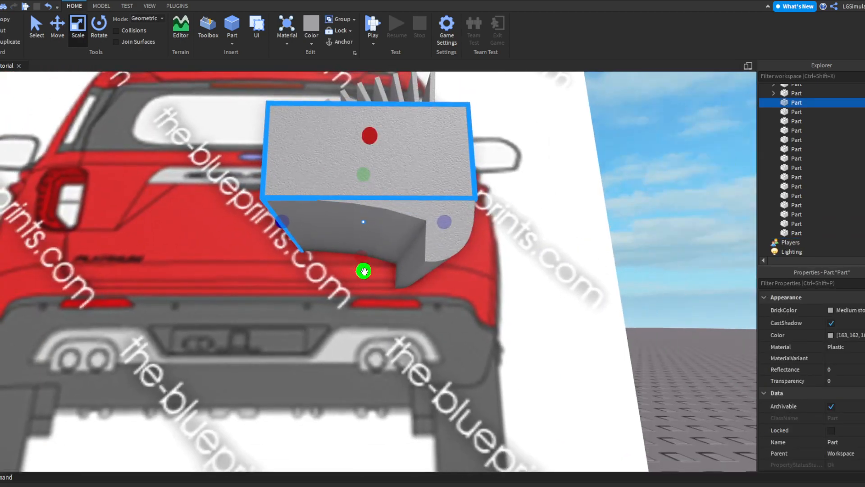
{"action": "scroll", "coordinate": [363, 299], "scroll_direction": "up", "scroll_amount": 2}
{"action": "mouse_move", "coordinate": [362, 306]}
{"action": "left_mouse_down"}
{"action": "mouse_move", "coordinate": [361, 269]}
{"action": "mouse_move", "coordinate": [365, 311]}
{"action": "left_mouse_up"}
{"action": "left_click_drag", "start_coordinate": [444, 238], "coordinate": [386, 238]}
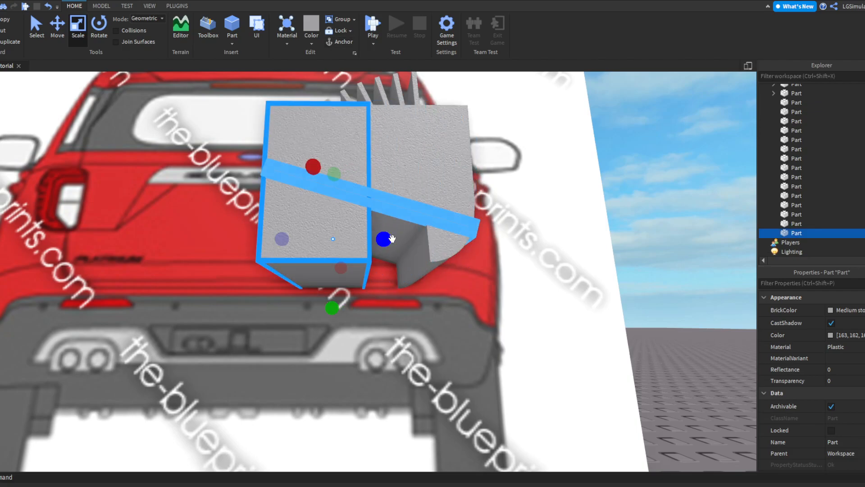
Try to join the narrowed block to the curve's end segment with the GeomTools OuterTouch resize.
{"action": "scroll", "coordinate": [392, 239], "scroll_direction": "up", "scroll_amount": 3}
{"action": "left_click", "coordinate": [177, 5]}
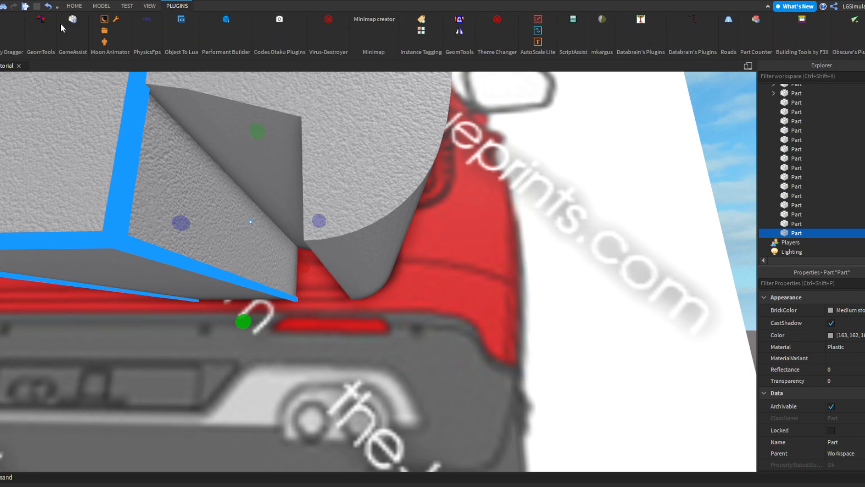
{"action": "left_click", "coordinate": [55, 21]}
{"action": "key", "text": "a"}
{"action": "key", "text": "d"}
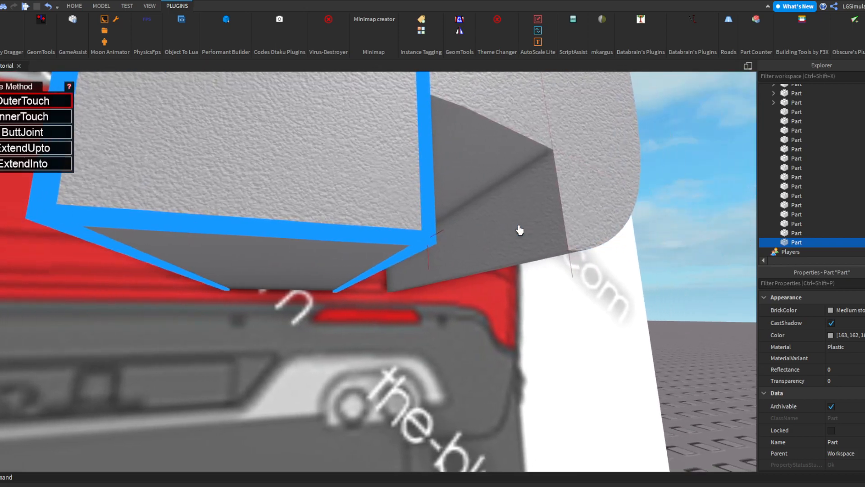
{"action": "right_click_drag", "start_coordinate": [517, 230], "coordinate": [514, 230]}
{"action": "scroll", "coordinate": [514, 230], "scroll_direction": "down", "scroll_amount": 3}
{"action": "scroll", "coordinate": [470, 235], "scroll_direction": "up", "scroll_amount": 5}
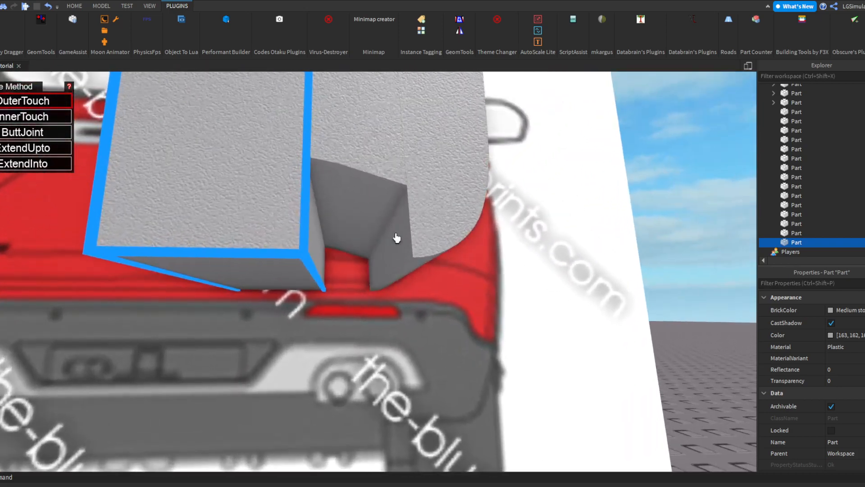
Shorten the narrowed block from above so it covers only the area below the main block.
{"action": "left_click", "coordinate": [75, 5]}
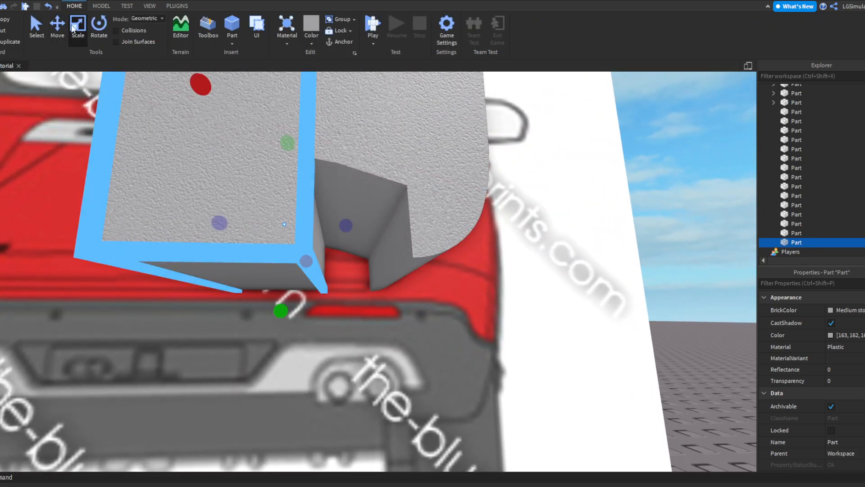
{"action": "key", "text": "e"}
{"action": "left_click_drag", "start_coordinate": [290, 164], "coordinate": [288, 238]}
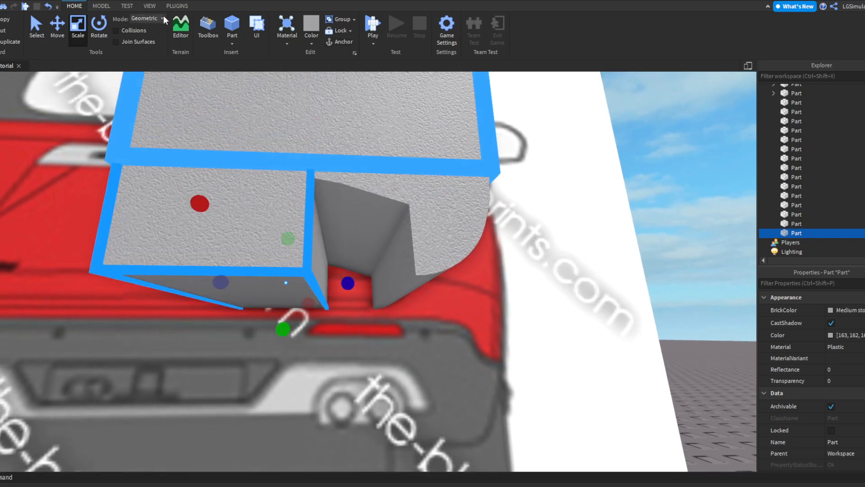
Try the OuterTouch resize between the shortened lower block and the curve's end segment.
{"action": "left_click", "coordinate": [177, 6]}
{"action": "left_click", "coordinate": [40, 20]}
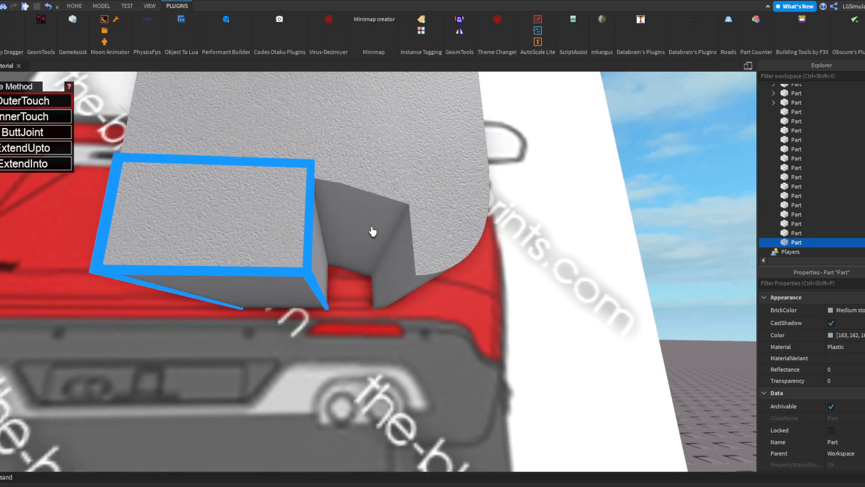
{"action": "scroll", "coordinate": [318, 258], "scroll_direction": "down", "scroll_amount": 10}
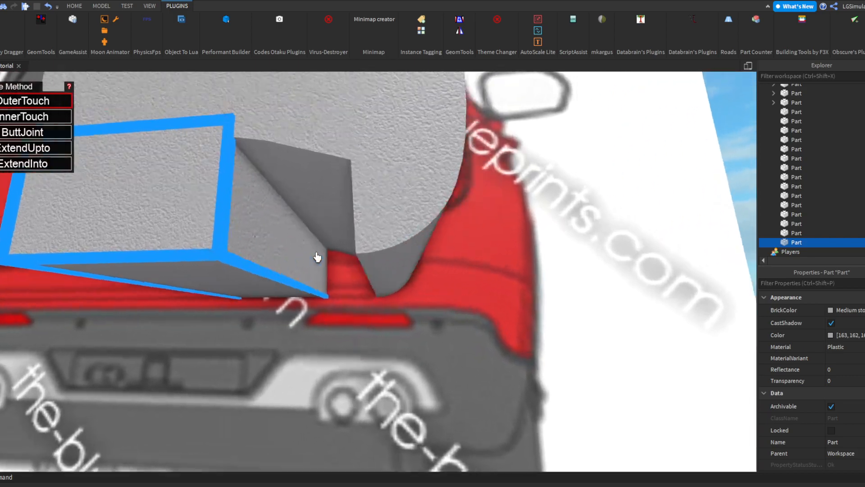
Shorten the curve's end slab from its upper end.
{"action": "key", "text": "ctrl+3"}
{"action": "left_click", "coordinate": [566, 274]}
{"action": "key", "text": "f"}
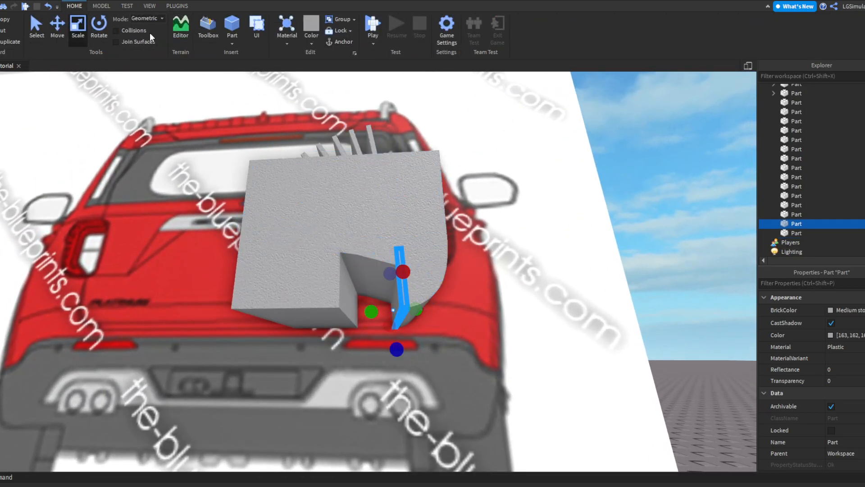
Try the OuterTouch resize between the lower block's side face and the shortened end slab.
{"action": "left_click", "coordinate": [176, 6]}
{"action": "scroll", "coordinate": [370, 288], "scroll_direction": "up", "scroll_amount": 4}
{"action": "left_click", "coordinate": [41, 20]}
{"action": "right_click_drag", "start_coordinate": [339, 251], "coordinate": [373, 264]}
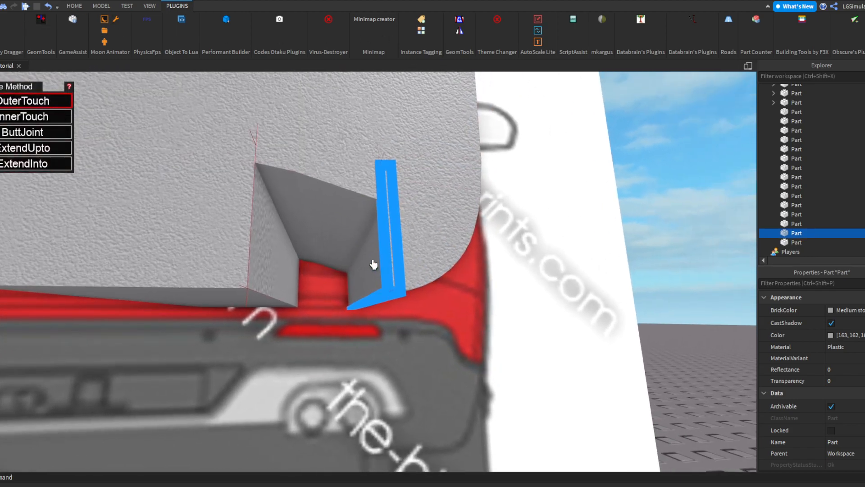
Try extending the lower block sideways until it meets the curve's end slab.
{"action": "left_click", "coordinate": [73, 6]}
{"action": "left_click", "coordinate": [78, 28]}
{"action": "left_click_drag", "start_coordinate": [328, 284], "coordinate": [309, 284]}
{"action": "scroll", "coordinate": [250, 269], "scroll_direction": "up", "scroll_amount": 3}
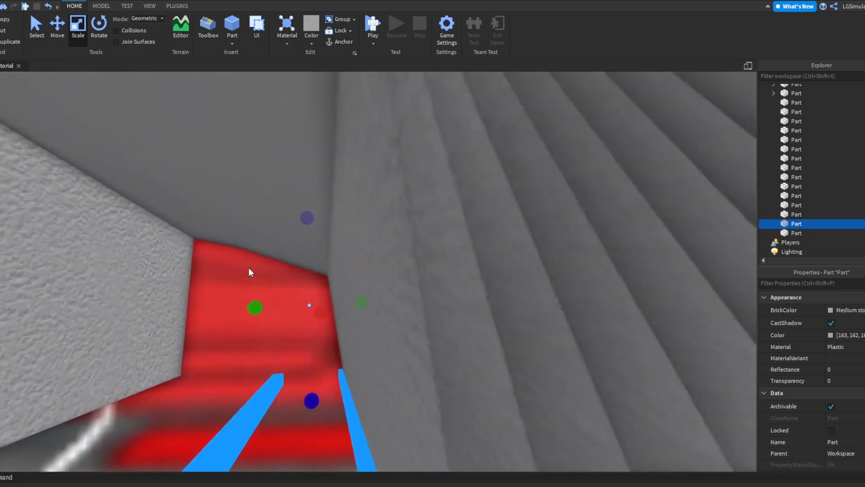
{"action": "scroll", "coordinate": [251, 273], "scroll_direction": "down", "scroll_amount": 5}
{"action": "left_click", "coordinate": [325, 257]}
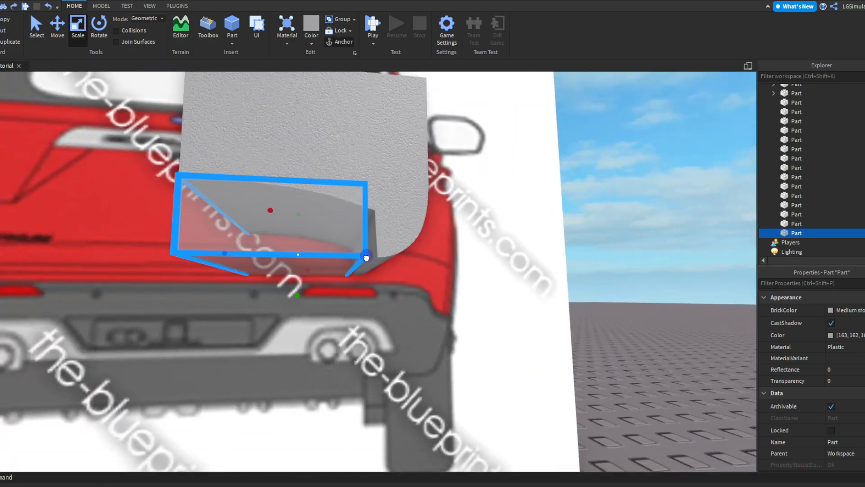
{"action": "scroll", "coordinate": [473, 256], "scroll_direction": "up", "scroll_amount": 5}
{"action": "left_click", "coordinate": [684, 251]}
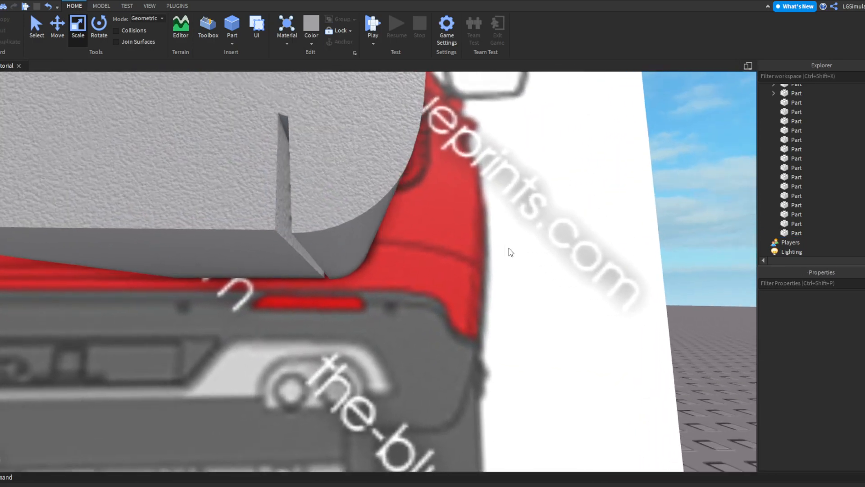
{"action": "scroll", "coordinate": [511, 251], "scroll_direction": "up", "scroll_amount": 3}
Pull the lower block back from the curve and try the OuterTouch resize against the curve's end slab.
{"action": "left_click", "coordinate": [177, 6]}
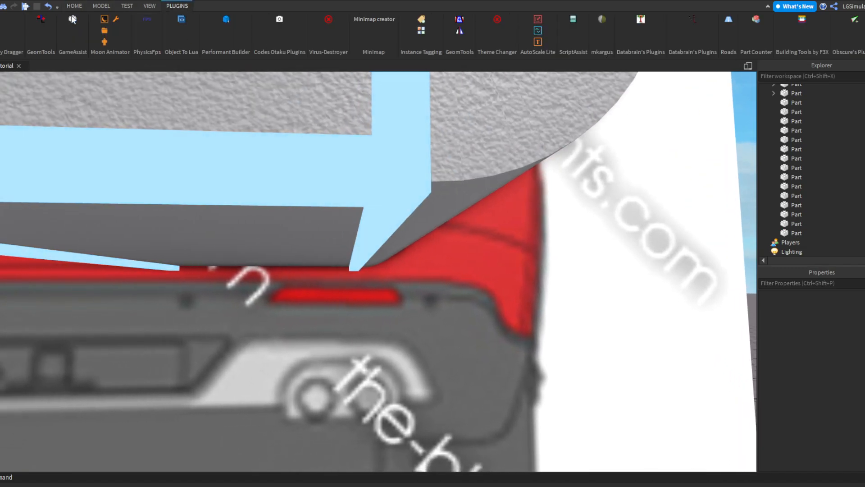
{"action": "left_click", "coordinate": [339, 234]}
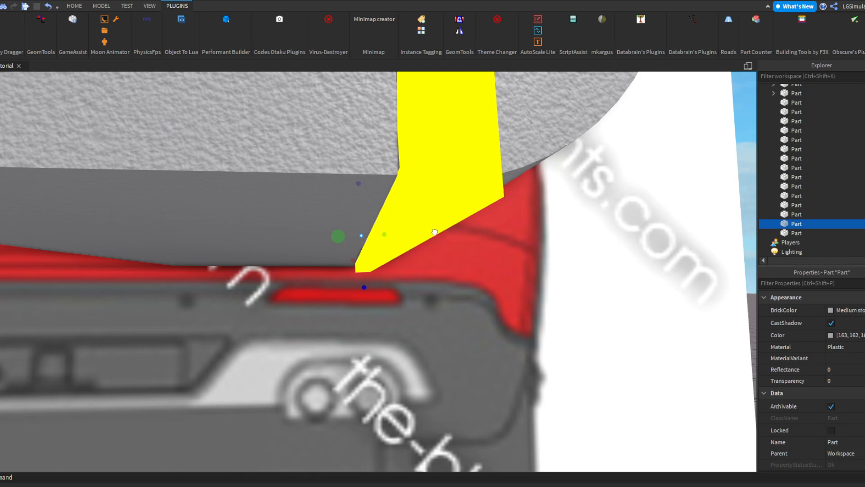
{"action": "left_click_drag", "start_coordinate": [348, 236], "coordinate": [329, 219]}
{"action": "left_click", "coordinate": [621, 318]}
{"action": "left_click", "coordinate": [302, 188]}
{"action": "left_click", "coordinate": [41, 20]}
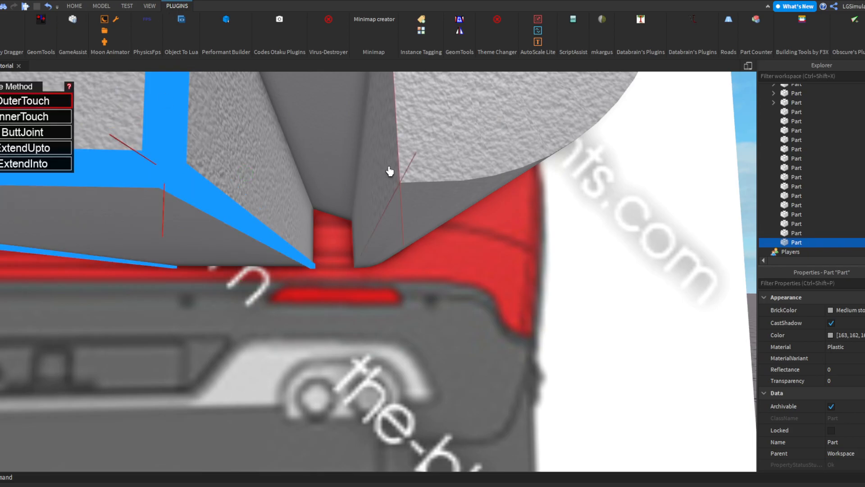
Stretch the lower block's side face across the gap until it reaches the curve's end slab.
{"action": "left_click", "coordinate": [82, 6]}
{"action": "left_click", "coordinate": [77, 27]}
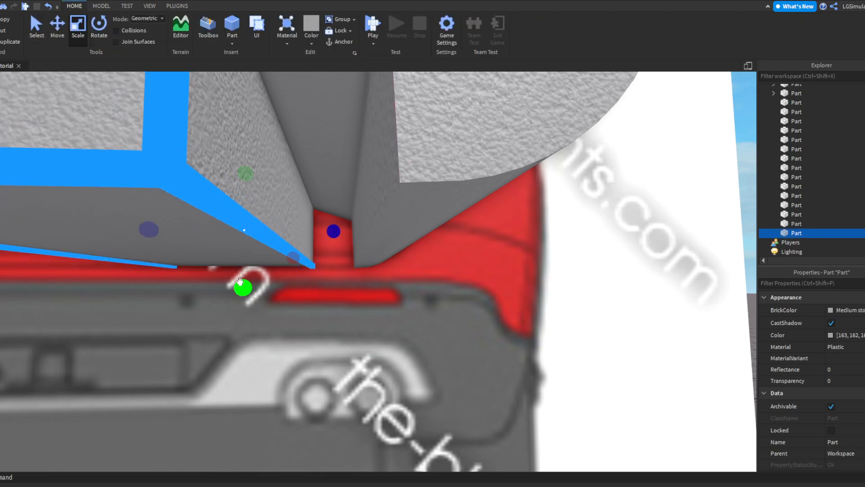
{"action": "left_click", "coordinate": [380, 208]}
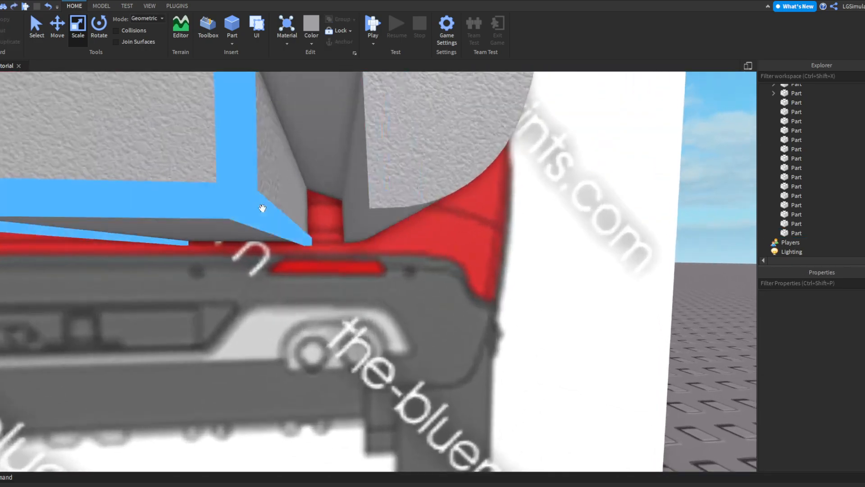
{"action": "left_click", "coordinate": [361, 207]}
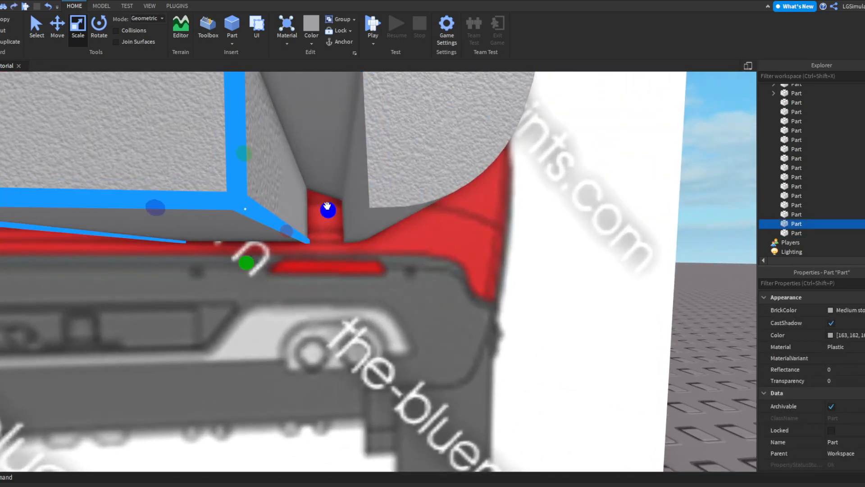
{"action": "left_click", "coordinate": [688, 262]}
{"action": "left_click", "coordinate": [353, 253]}
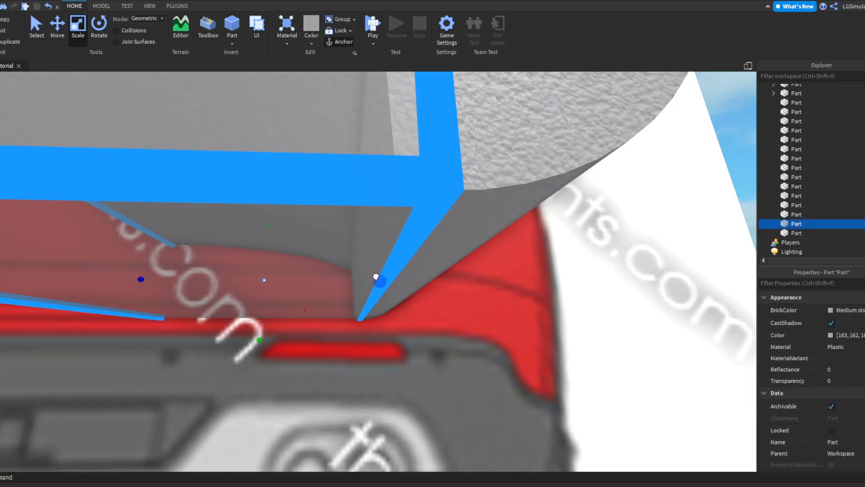
Try the OuterTouch resize between the stretched lower block and the curve's end slab.
{"action": "left_click", "coordinate": [176, 6]}
{"action": "left_click", "coordinate": [42, 21]}
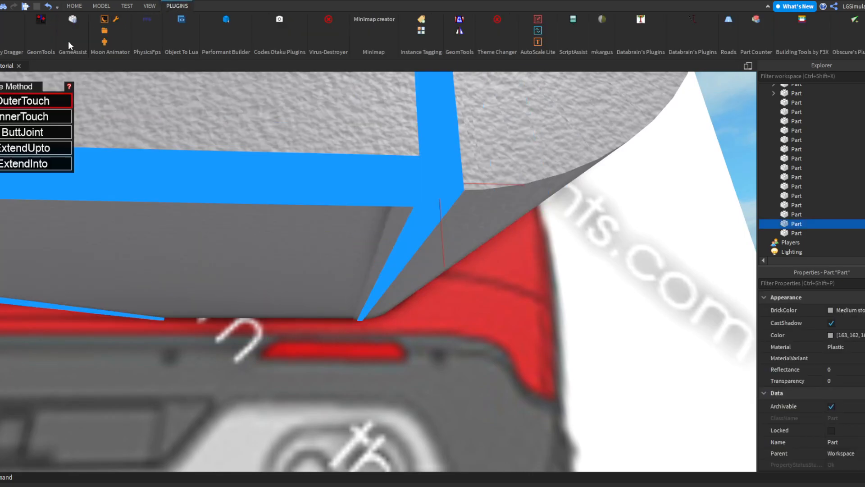
{"action": "right_click_drag", "start_coordinate": [235, 252], "coordinate": [258, 259]}
{"action": "key", "text": "e"}
{"action": "right_click_drag", "start_coordinate": [506, 230], "coordinate": [512, 228]}
{"action": "key", "text": "s"}
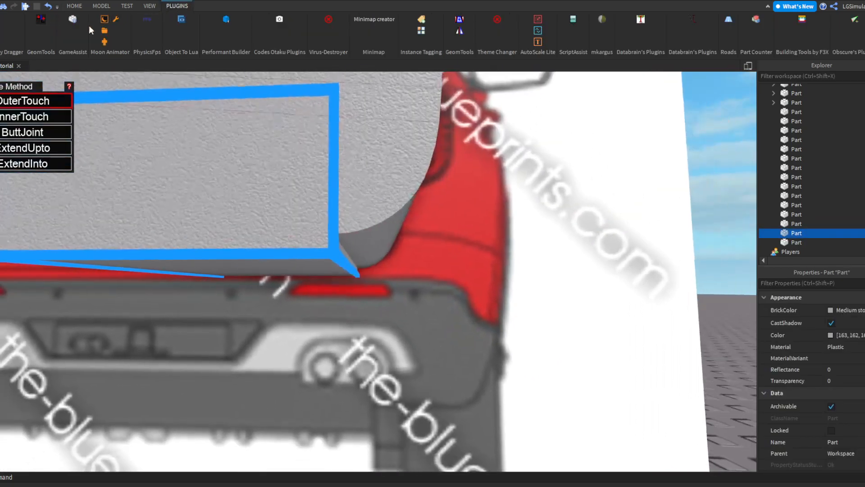
{"action": "left_click", "coordinate": [78, 7]}
{"action": "left_click", "coordinate": [78, 25]}
{"action": "scroll", "coordinate": [361, 232], "scroll_direction": "up", "scroll_amount": 5}
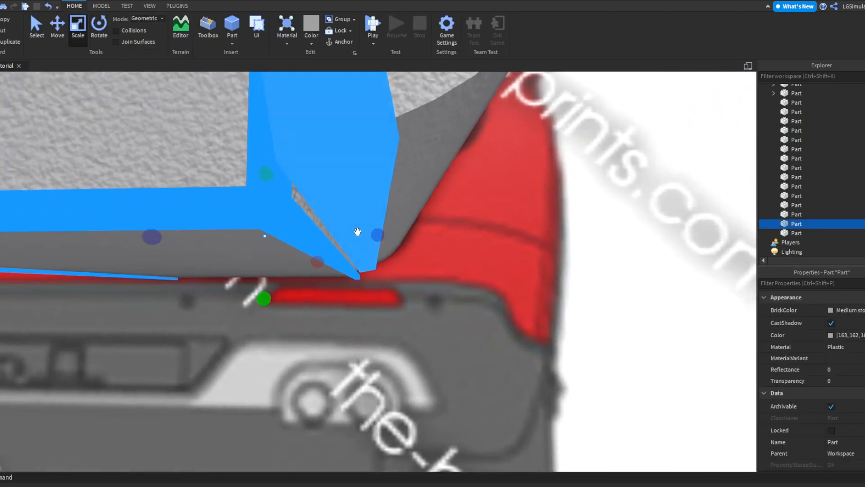
Undo the last lower block resize and widen the curve's end slab toward the block.
{"action": "scroll", "coordinate": [377, 232], "scroll_direction": "down", "scroll_amount": 8}
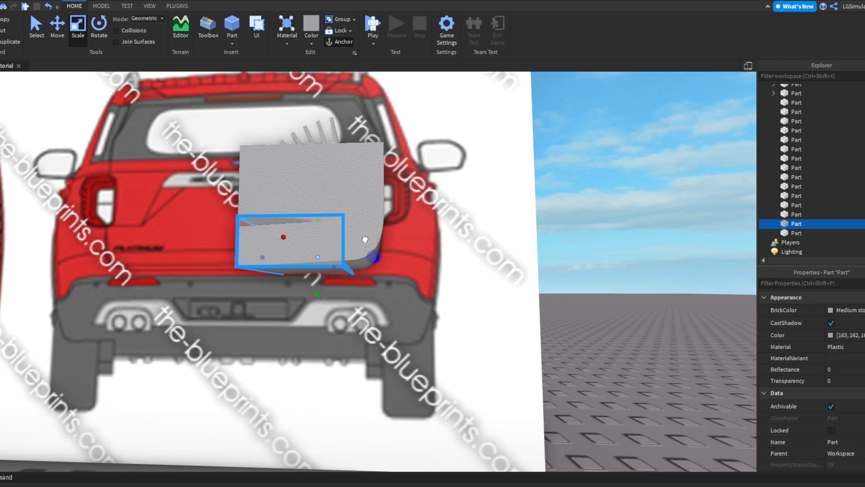
{"action": "scroll", "coordinate": [365, 240], "scroll_direction": "up", "scroll_amount": 4}
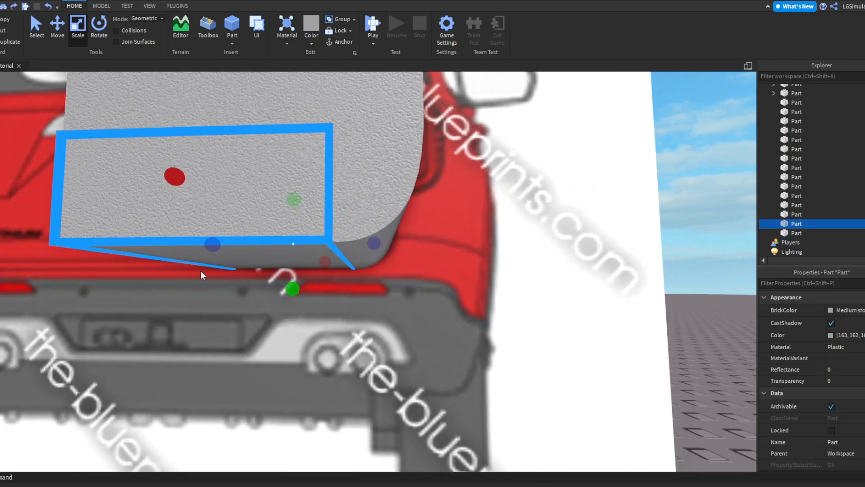
{"action": "key", "text": "ctrl+z"}
{"action": "left_click_drag", "start_coordinate": [347, 245], "coordinate": [327, 251]}
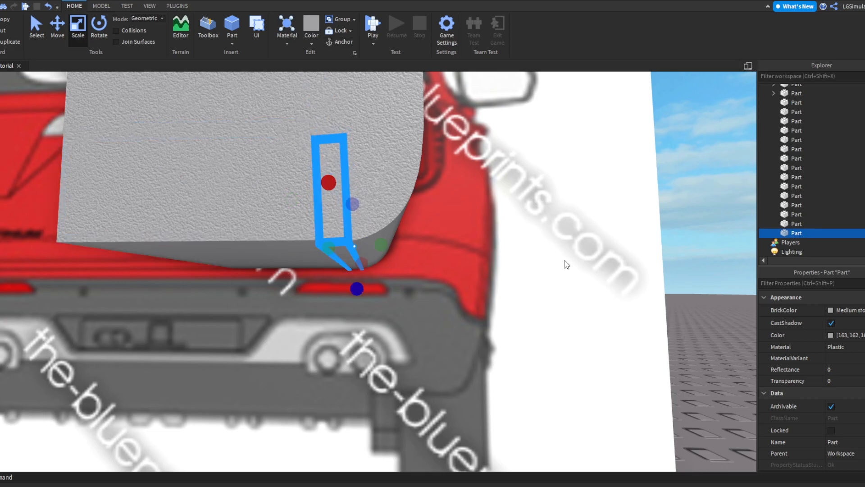
Resize the lower block beside the end slab and try the OuterTouch resize between them.
{"action": "scroll", "coordinate": [646, 279], "scroll_direction": "up", "scroll_amount": 5}
{"action": "left_click", "coordinate": [324, 221]}
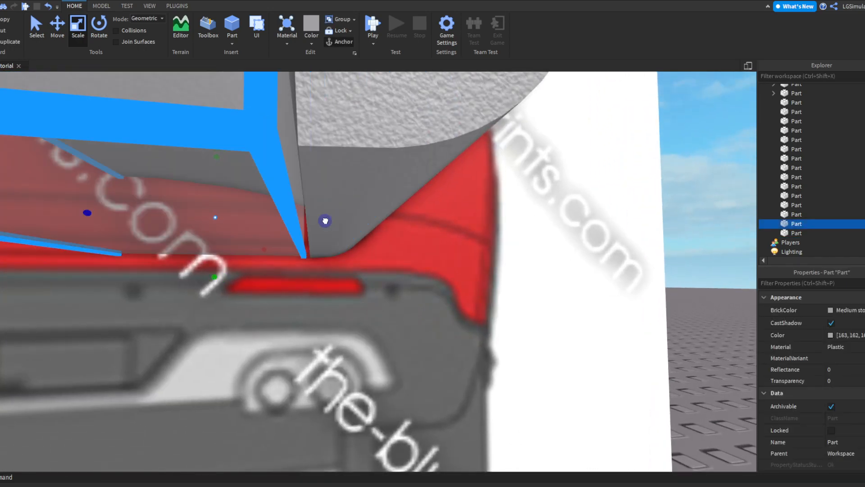
{"action": "scroll", "coordinate": [298, 194], "scroll_direction": "down", "scroll_amount": 3}
{"action": "left_click", "coordinate": [177, 6]}
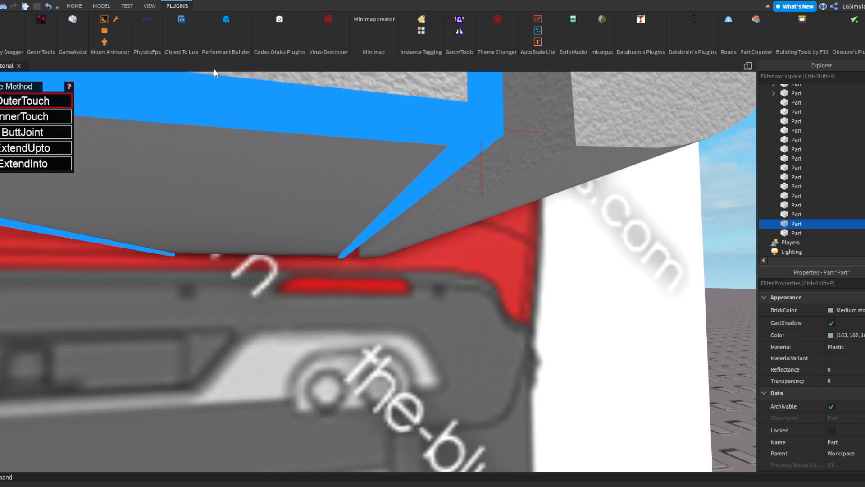
{"action": "right_click_drag", "start_coordinate": [513, 143], "coordinate": [350, 148]}
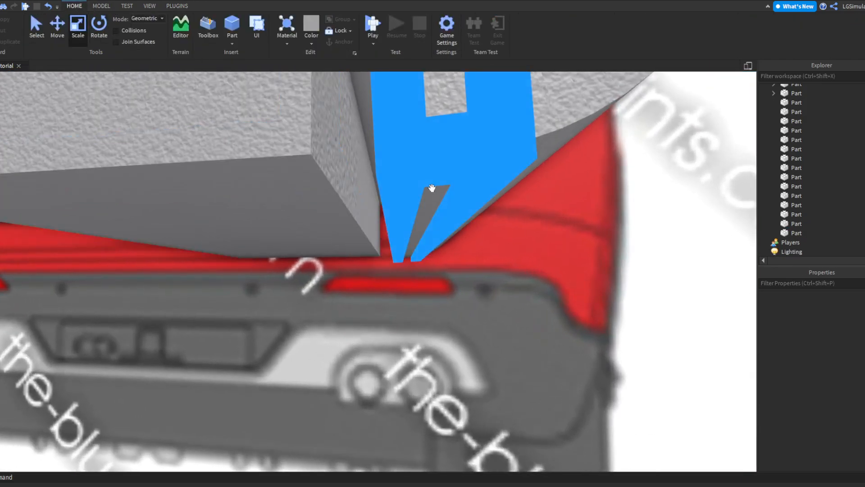
Try widening the curve's end slab sideways to close the gap beside the lower block.
{"action": "left_click", "coordinate": [431, 188]}
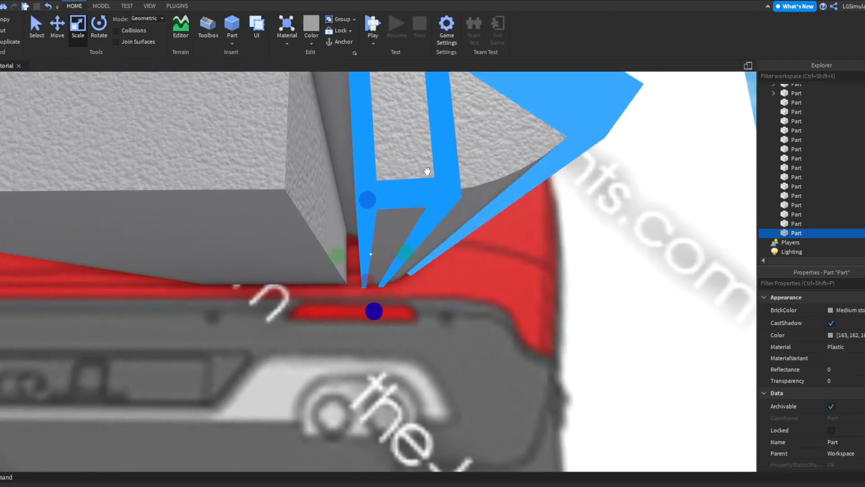
{"action": "key", "text": "f"}
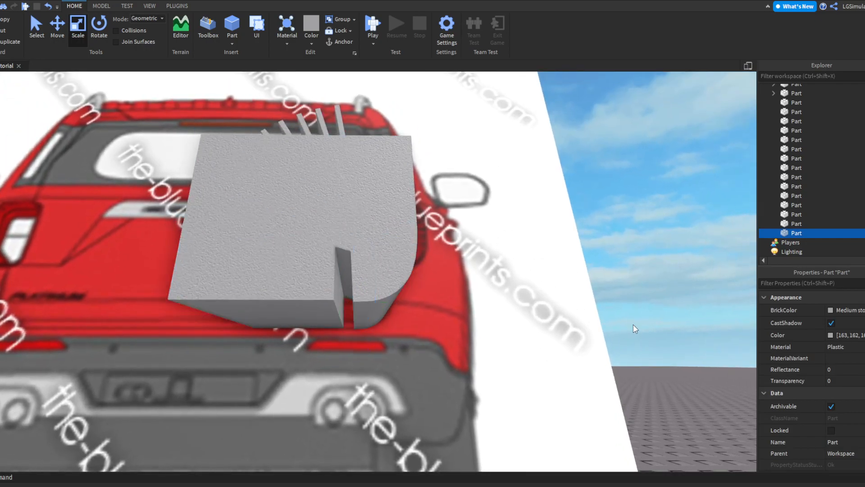
{"action": "left_click", "coordinate": [633, 328]}
{"action": "scroll", "coordinate": [384, 309], "scroll_direction": "up", "scroll_amount": 5}
{"action": "scroll", "coordinate": [347, 275], "scroll_direction": "down", "scroll_amount": 5}
{"action": "left_click", "coordinate": [355, 277]}
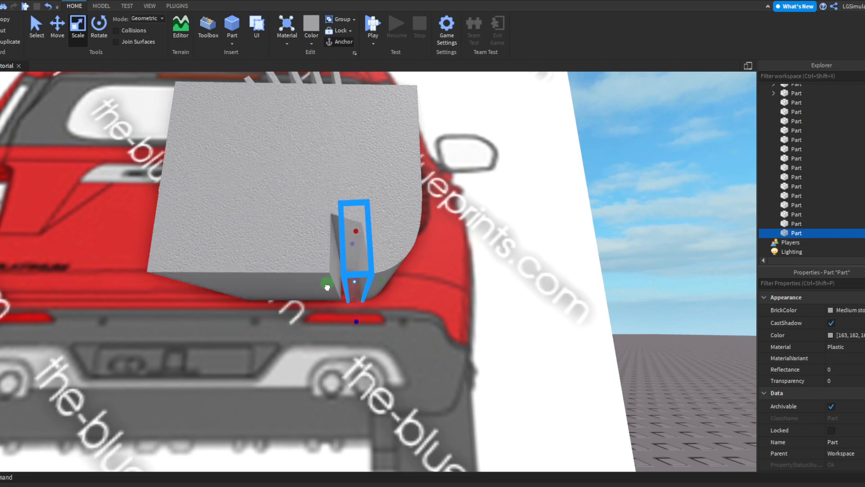
{"action": "left_click", "coordinate": [672, 307]}
Undo the lower block and slab edits back to the curve with only its end slab.
{"action": "scroll", "coordinate": [454, 298], "scroll_direction": "up", "scroll_amount": 1}
{"action": "key", "text": "ctrl+z"}
{"action": "key", "text": "ctrl+z"}
{"action": "key", "text": "ctrl+z"}
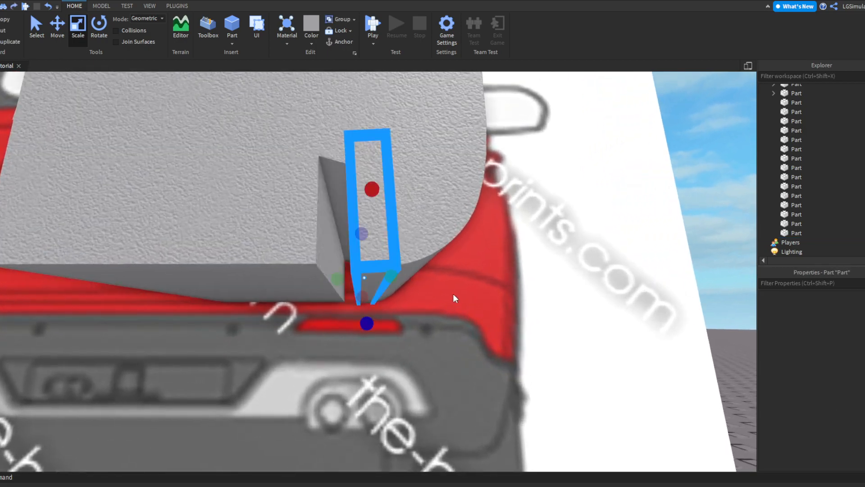
{"action": "key", "text": "ctrl+z"}
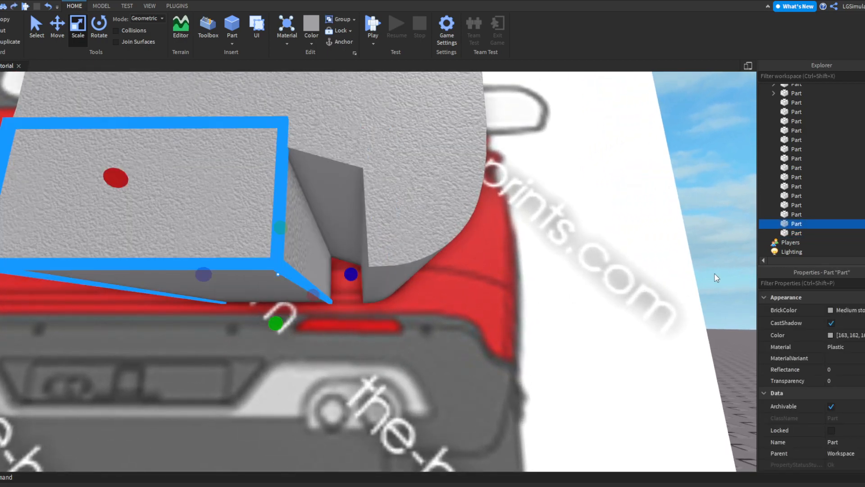
{"action": "key", "text": "ctrl+z"}
{"action": "key", "text": "ctrl+z"}
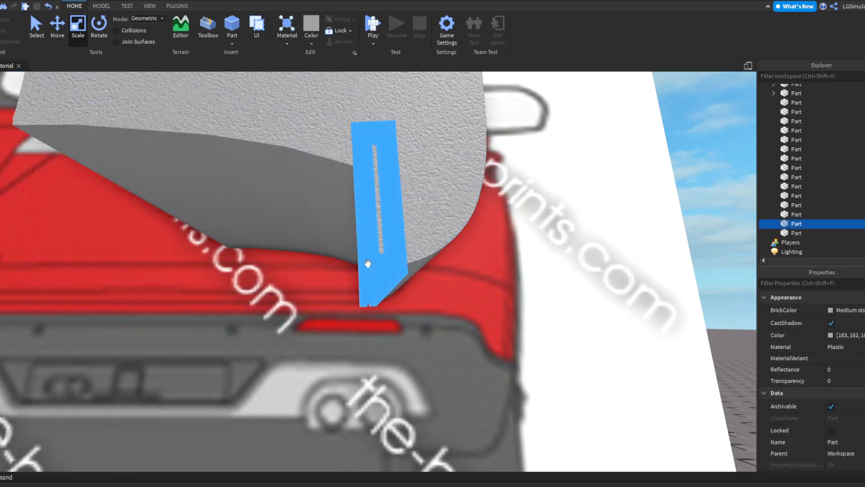
Generate another Archimedes segment about the y axis from the curve's end slab.
{"action": "left_click", "coordinate": [177, 6]}
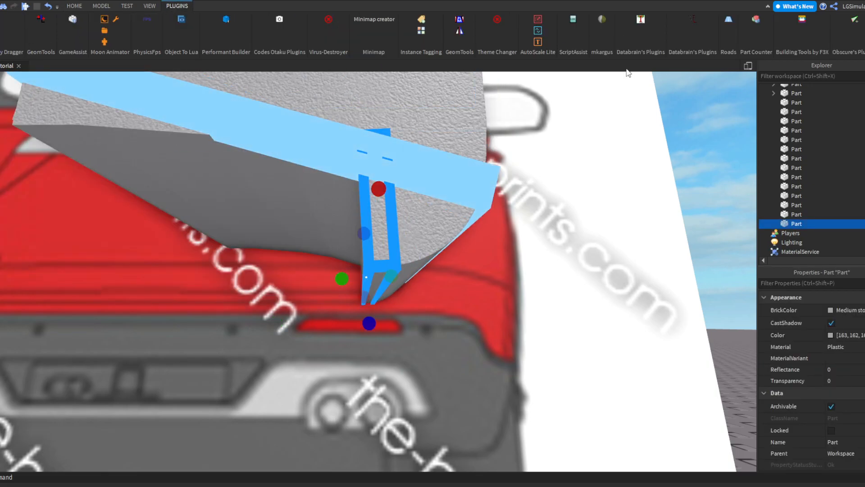
{"action": "scroll", "coordinate": [592, 27], "scroll_direction": "down", "scroll_amount": 5}
{"action": "left_click", "coordinate": [590, 19]}
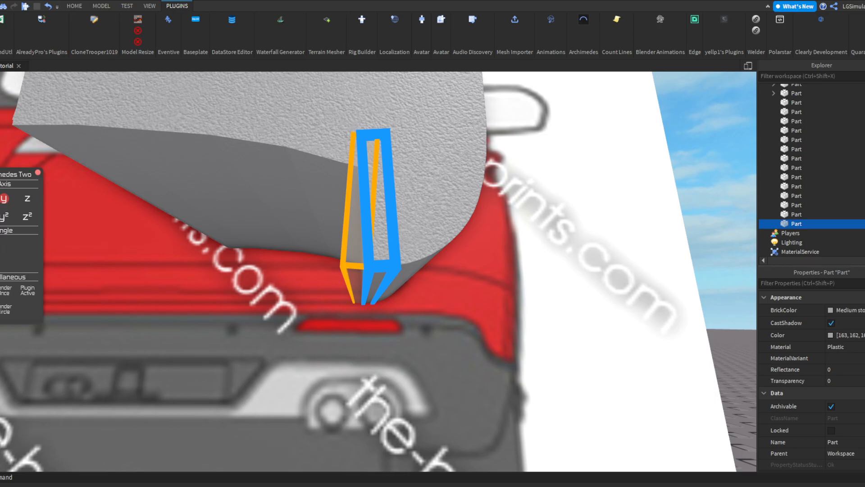
{"action": "right_click_drag", "start_coordinate": [347, 225], "coordinate": [347, 261]}
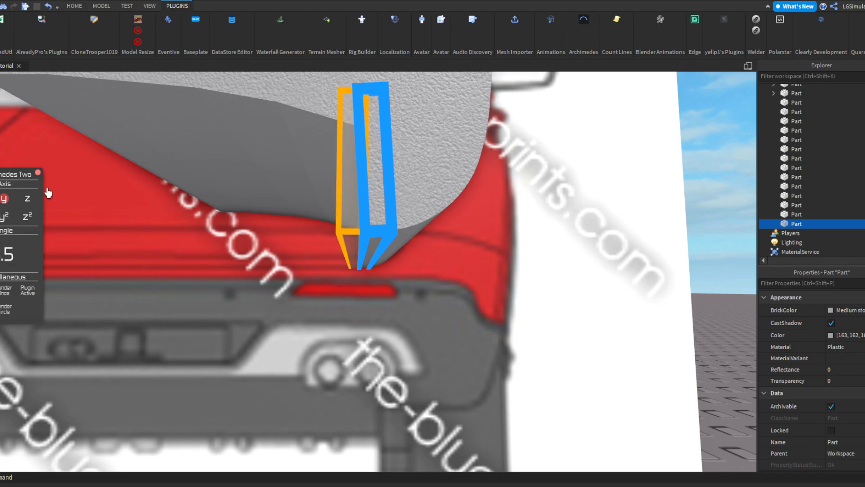
{"action": "left_click", "coordinate": [9, 287]}
Stretch the new segment along the tailgate's lower edge to the rear's centreline and close Archimedes.
{"action": "left_click", "coordinate": [74, 6]}
{"action": "left_click", "coordinate": [78, 28]}
{"action": "left_click_drag", "start_coordinate": [330, 242], "coordinate": [418, 249]}
{"action": "scroll", "coordinate": [266, 243], "scroll_direction": "down", "scroll_amount": 8}
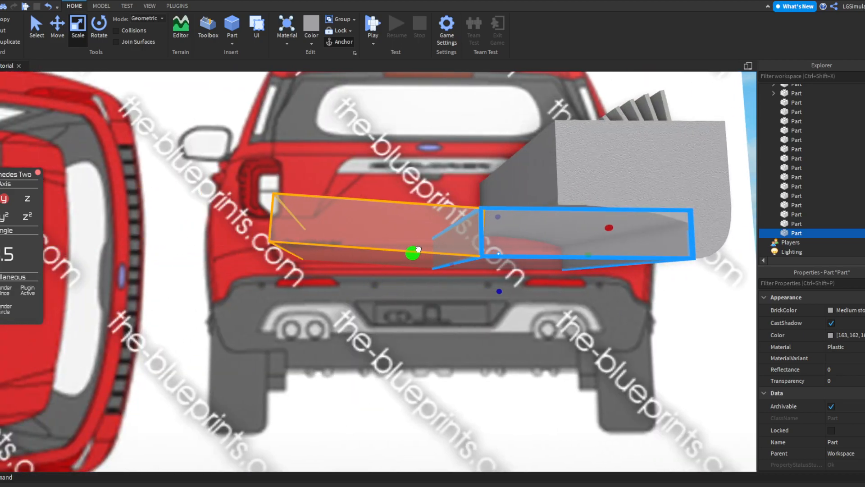
{"action": "left_click", "coordinate": [38, 173]}
{"action": "scroll", "coordinate": [363, 180], "scroll_direction": "down", "scroll_amount": 5}
{"action": "left_click", "coordinate": [591, 232]}
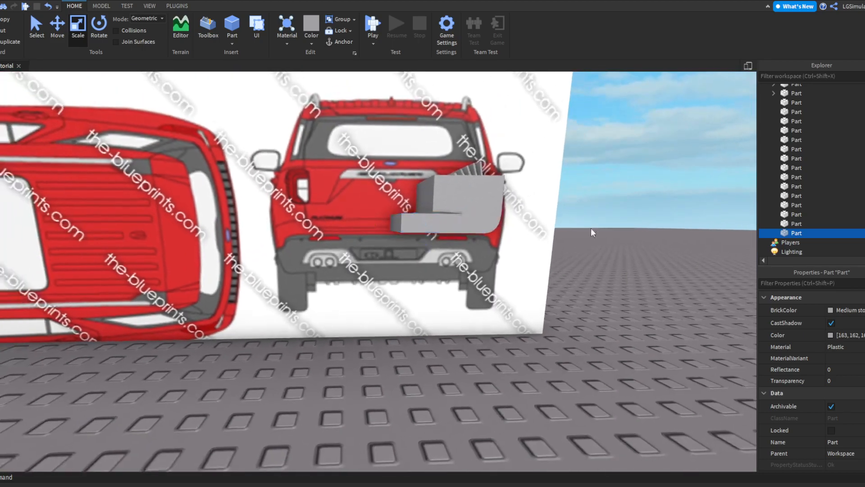
Duplicate all the parts of the tailgate half and rotate the copy half a turn.
{"action": "key", "text": "w"}
{"action": "key", "text": "d"}
{"action": "scroll", "coordinate": [257, 179], "scroll_direction": "up", "scroll_amount": 3}
{"action": "right_click_drag", "start_coordinate": [363, 189], "coordinate": [364, 271]}
{"action": "scroll", "coordinate": [364, 189], "scroll_direction": "down", "scroll_amount": 5}
{"action": "left_click_drag", "start_coordinate": [427, 321], "coordinate": [264, 154]}
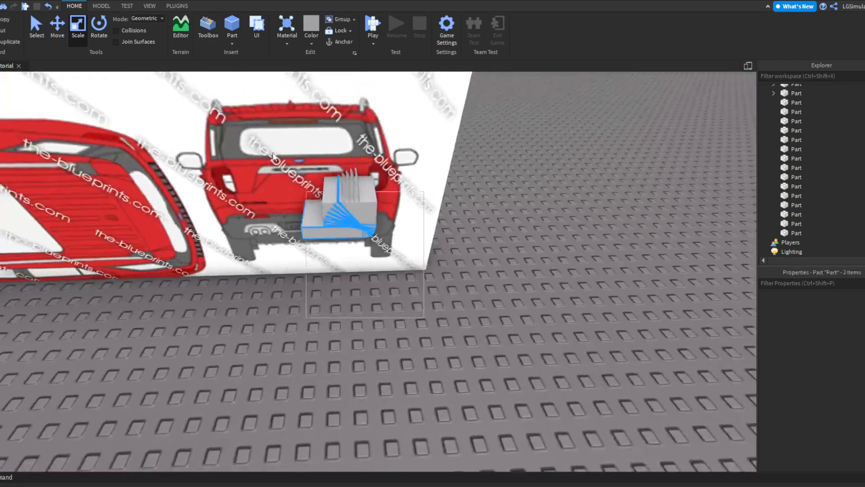
{"action": "key", "text": "ctrl+d"}
{"action": "key", "text": "ctrl+r"}
{"action": "key", "text": "ctrl+r"}
Join the rotated copy's parts into one union.
{"action": "left_click", "coordinate": [57, 25]}
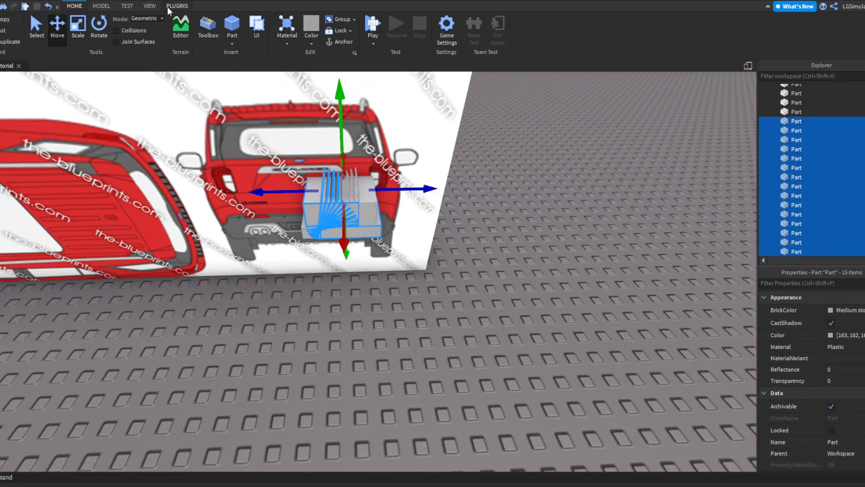
{"action": "left_click", "coordinate": [101, 6]}
{"action": "key", "text": "ctrl+shift+g"}
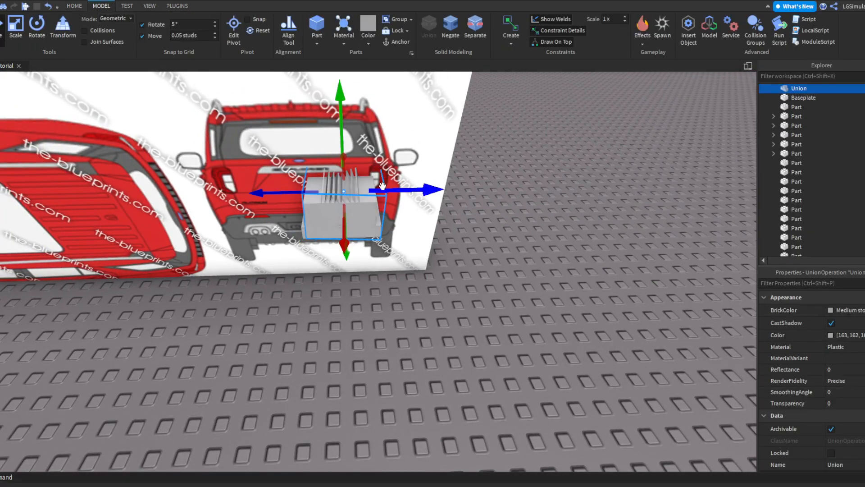
Move the union sideways until it meets the original tailgate half at the rear's centreline.
{"action": "scroll", "coordinate": [512, 166], "scroll_direction": "up", "scroll_amount": 5}
{"action": "left_click_drag", "start_coordinate": [513, 166], "coordinate": [513, 166]}
{"action": "right_click_drag", "start_coordinate": [513, 166], "coordinate": [455, 246]}
{"action": "left_click_drag", "start_coordinate": [455, 246], "coordinate": [396, 247]}
{"action": "right_click_drag", "start_coordinate": [397, 248], "coordinate": [398, 247]}
{"action": "scroll", "coordinate": [398, 247], "scroll_direction": "up", "scroll_amount": 3}
{"action": "scroll", "coordinate": [398, 247], "scroll_direction": "down", "scroll_amount": 4}
{"action": "left_click", "coordinate": [594, 247]}
{"action": "right_click_drag", "start_coordinate": [594, 247], "coordinate": [593, 247]}
{"action": "key", "text": "e"}
{"action": "left_click", "coordinate": [315, 183]}
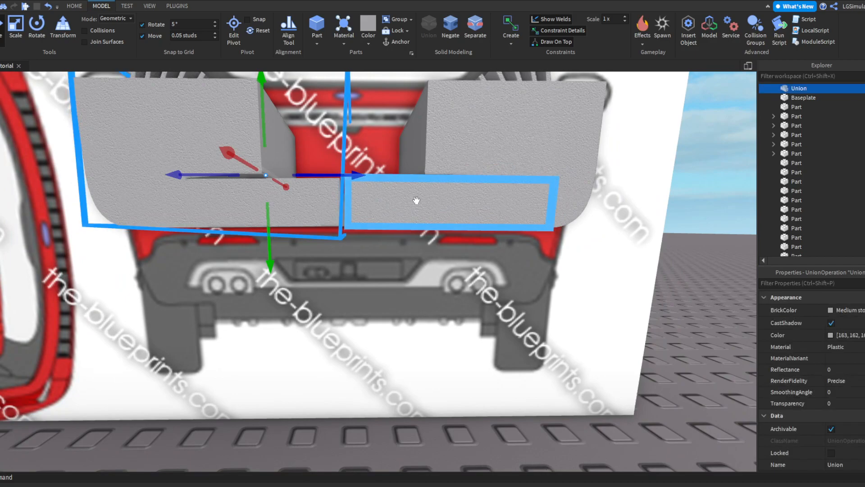
Extend the original half's lower filler block past the centreline into the mirrored union.
{"action": "left_click", "coordinate": [415, 201], "text": "ctrl"}
{"action": "left_click", "coordinate": [92, 95], "text": "ctrl"}
{"action": "left_click", "coordinate": [20, 26]}
{"action": "left_click", "coordinate": [653, 301]}
{"action": "scroll", "coordinate": [653, 301], "scroll_direction": "up", "scroll_amount": 5}
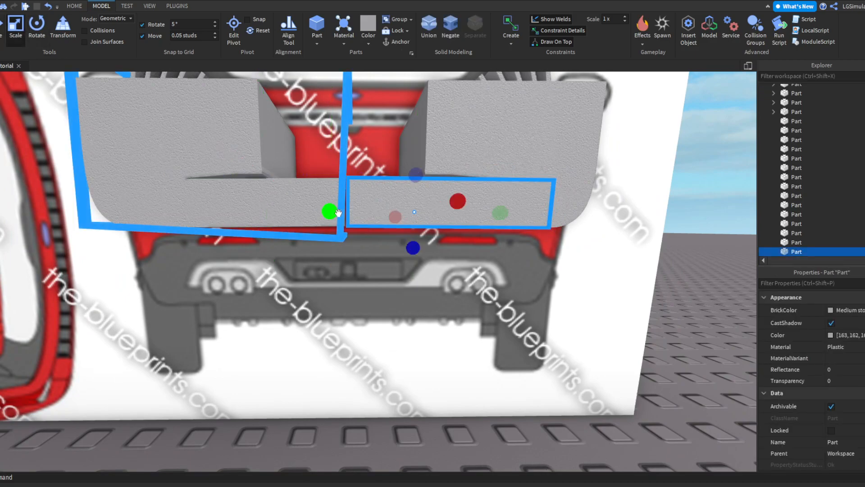
{"action": "scroll", "coordinate": [653, 301], "scroll_direction": "down", "scroll_amount": 6}
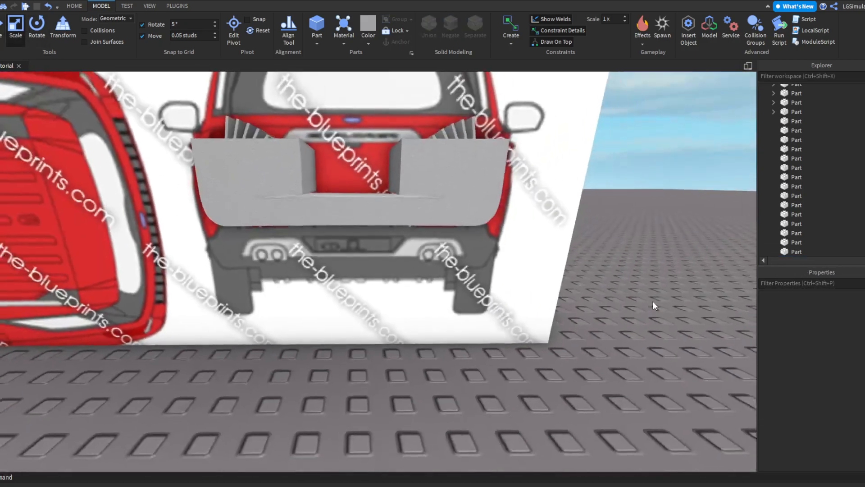
{"action": "scroll", "coordinate": [652, 301], "scroll_direction": "down", "scroll_amount": 4}
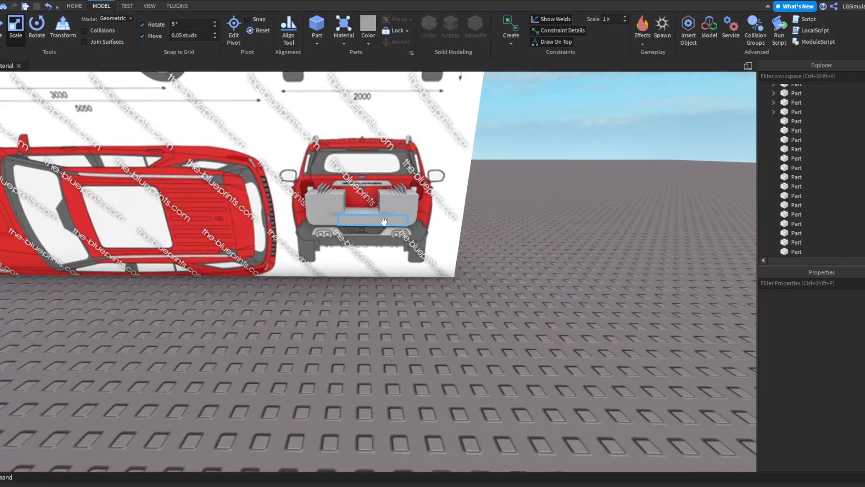
Stretch the tailgate's lower filler block across the full width and down towards the lower edge.
{"action": "left_click", "coordinate": [384, 221]}
{"action": "scroll", "coordinate": [383, 221], "scroll_direction": "up", "scroll_amount": 5}
{"action": "left_click_drag", "start_coordinate": [451, 174], "coordinate": [456, 134]}
{"action": "left_click_drag", "start_coordinate": [363, 189], "coordinate": [310, 190]}
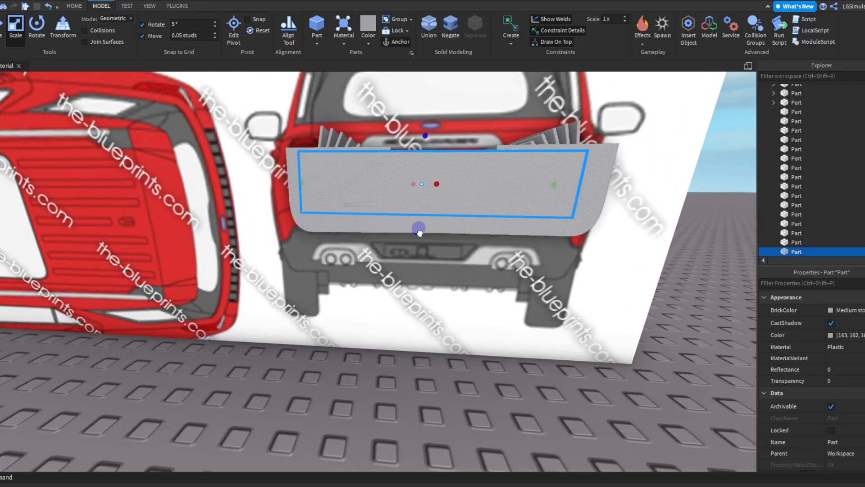
{"action": "left_click_drag", "start_coordinate": [419, 232], "coordinate": [420, 244]}
{"action": "right_click_drag", "start_coordinate": [420, 244], "coordinate": [430, 288]}
{"action": "scroll", "coordinate": [378, 270], "scroll_direction": "down", "scroll_amount": 4}
Join all the tailgate parts into one union, then duplicate it for placement at the car body's rear.
{"action": "left_click_drag", "start_coordinate": [333, 308], "coordinate": [462, 149]}
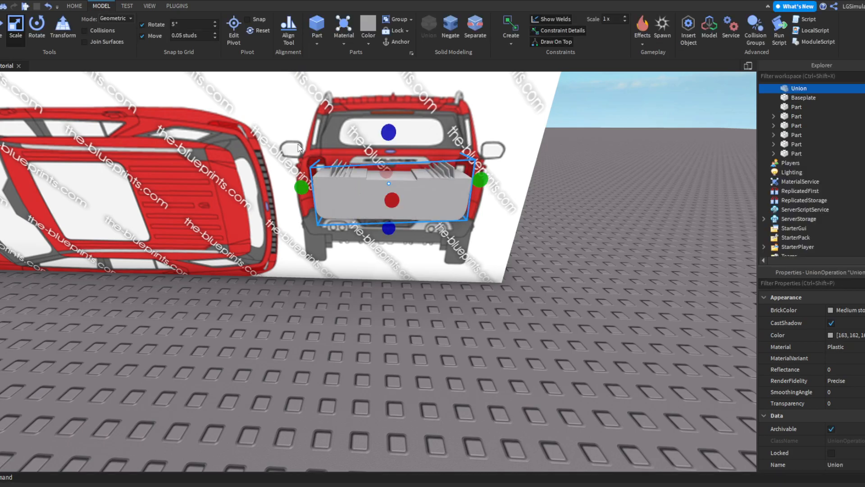
{"action": "key", "text": "ctrl+d"}
{"action": "left_click_drag", "start_coordinate": [395, 207], "coordinate": [437, 224]}
{"action": "right_click_drag", "start_coordinate": [403, 216], "coordinate": [437, 224]}
{"action": "left_click_drag", "start_coordinate": [436, 224], "coordinate": [401, 195]}
{"action": "right_click_drag", "start_coordinate": [437, 224], "coordinate": [402, 195]}
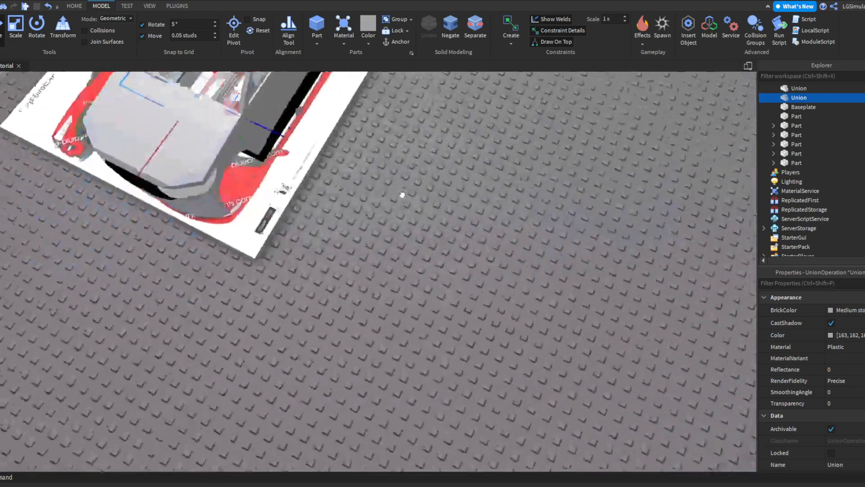
{"action": "left_click_drag", "start_coordinate": [401, 195], "coordinate": [343, 182]}
{"action": "right_click_drag", "start_coordinate": [402, 195], "coordinate": [343, 183]}
{"action": "left_click_drag", "start_coordinate": [342, 183], "coordinate": [193, 193]}
{"action": "right_click_drag", "start_coordinate": [193, 193], "coordinate": [229, 281]}
Try extra duplicates of the tailgate union at the car's rear and delete the spare upper copy.
{"action": "key", "text": "ctrl+d"}
{"action": "left_click_drag", "start_coordinate": [228, 316], "coordinate": [215, 246]}
{"action": "key", "text": "ctrl+d"}
{"action": "right_click_drag", "start_coordinate": [215, 245], "coordinate": [185, 202]}
{"action": "key", "text": "Delete"}
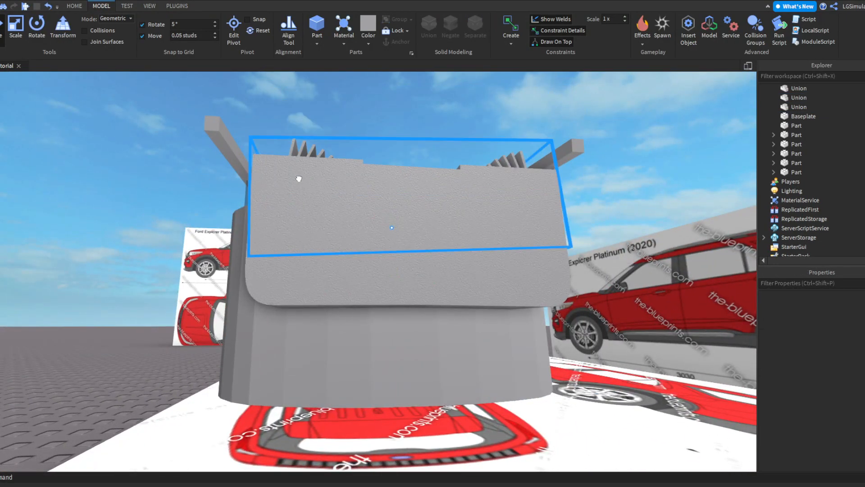
{"action": "left_click", "coordinate": [298, 178]}
{"action": "key", "text": "Delete"}
Separate the tailgate union at the car's rear back into its individual parts.
{"action": "left_click", "coordinate": [270, 250]}
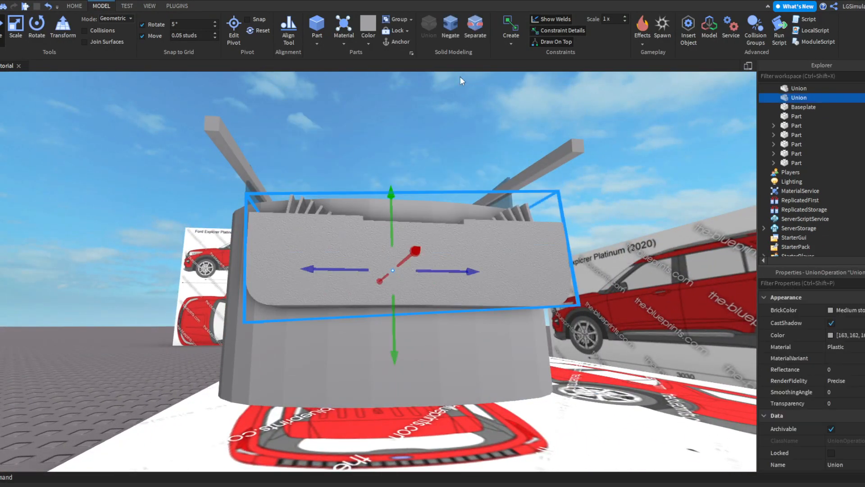
{"action": "left_click", "coordinate": [307, 238]}
{"action": "left_click", "coordinate": [259, 229]}
{"action": "left_click", "coordinate": [472, 31]}
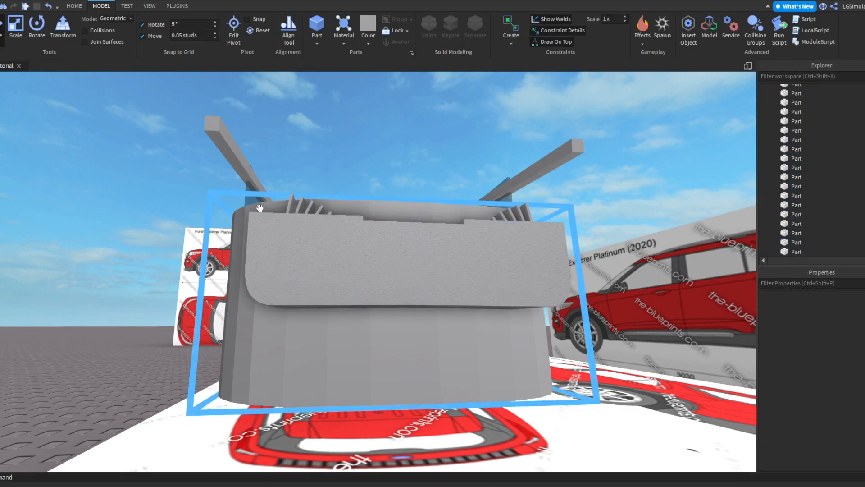
Try to stretch the separated tailgate blocks, undoing the unwanted resizes.
{"action": "left_click", "coordinate": [259, 211]}
{"action": "left_click_drag", "start_coordinate": [310, 209], "coordinate": [284, 81]}
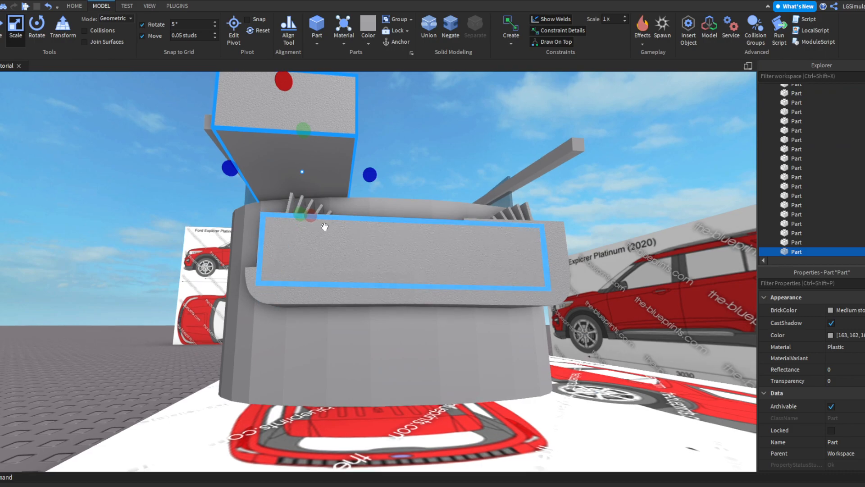
{"action": "right_click_drag", "start_coordinate": [325, 225], "coordinate": [325, 273]}
{"action": "key", "text": "ctrl+z"}
{"action": "left_click_drag", "start_coordinate": [309, 180], "coordinate": [314, 86]}
{"action": "key", "text": "d"}
{"action": "left_click_drag", "start_coordinate": [350, 174], "coordinate": [344, 185]}
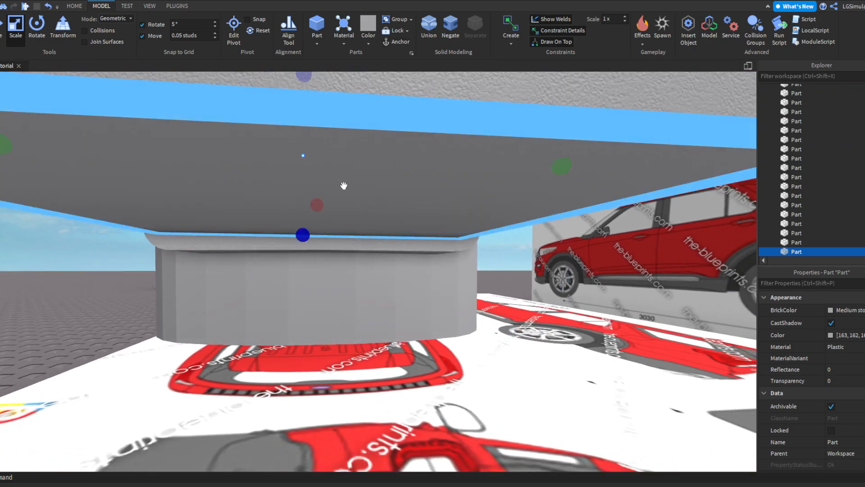
{"action": "key", "text": "ctrl+z"}
Stretch the tailgate's main block and its adjoining side block upward above the body's rear edge.
{"action": "left_click_drag", "start_coordinate": [316, 135], "coordinate": [307, 74]}
{"action": "key", "text": "d"}
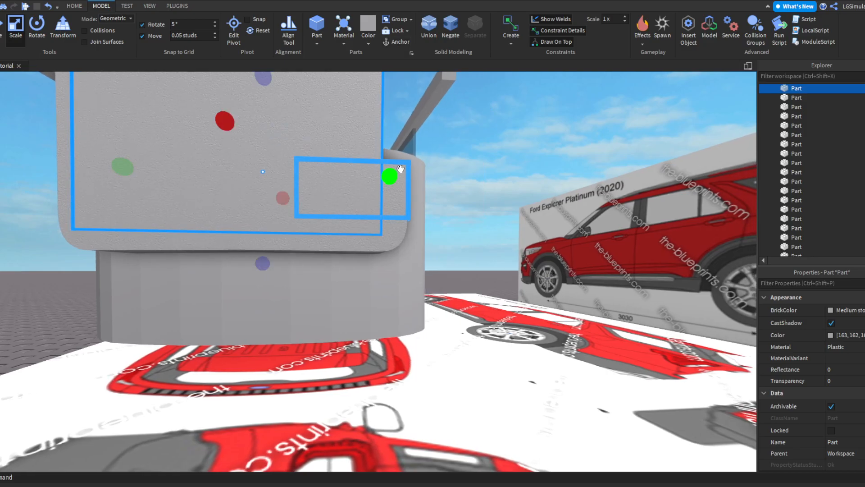
{"action": "left_click", "coordinate": [412, 187]}
{"action": "left_click", "coordinate": [401, 193]}
{"action": "left_click_drag", "start_coordinate": [349, 167], "coordinate": [335, 85]}
Join all the heightened tailgate parts into one union, leaving the car's body pieces out of the selection.
{"action": "key", "text": "s"}
{"action": "right_click_drag", "start_coordinate": [329, 193], "coordinate": [329, 191]}
{"action": "key", "text": "a"}
{"action": "key", "text": "w"}
{"action": "key", "text": "s"}
{"action": "left_click_drag", "start_coordinate": [396, 338], "coordinate": [306, 223]}
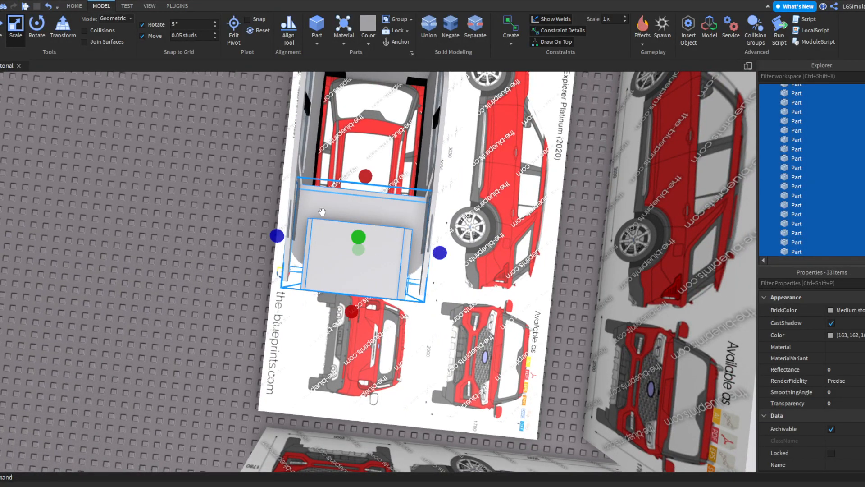
{"action": "left_click", "coordinate": [319, 215], "text": "ctrl"}
{"action": "key", "text": "a"}
{"action": "key", "text": "w"}
{"action": "right_click_drag", "start_coordinate": [274, 199], "coordinate": [262, 196]}
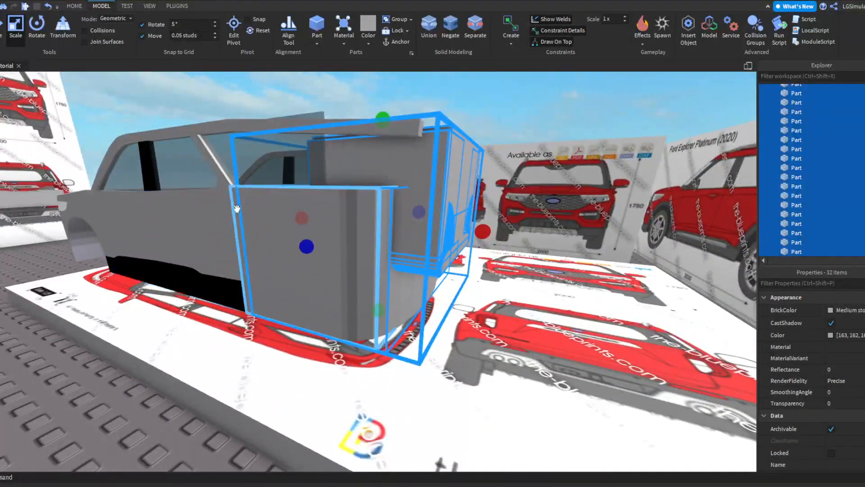
{"action": "left_click", "coordinate": [247, 189], "text": "ctrl"}
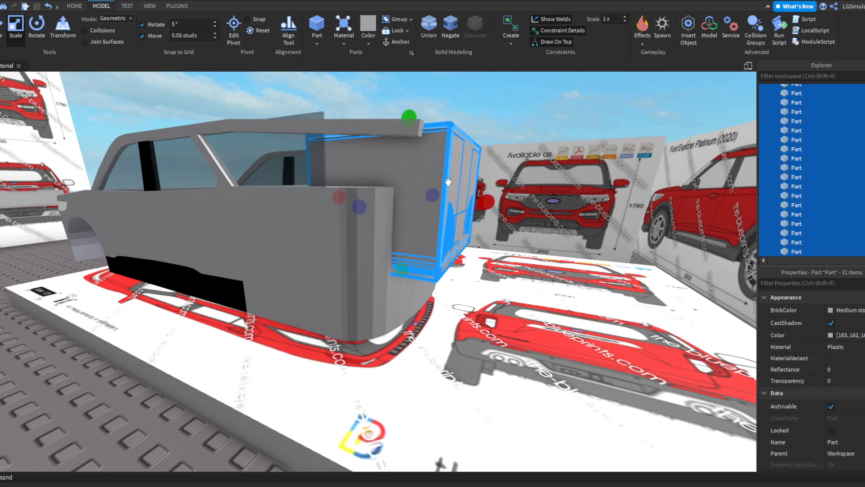
{"action": "key", "text": "s"}
{"action": "key", "text": "d"}
{"action": "left_click_drag", "start_coordinate": [486, 202], "coordinate": [512, 238]}
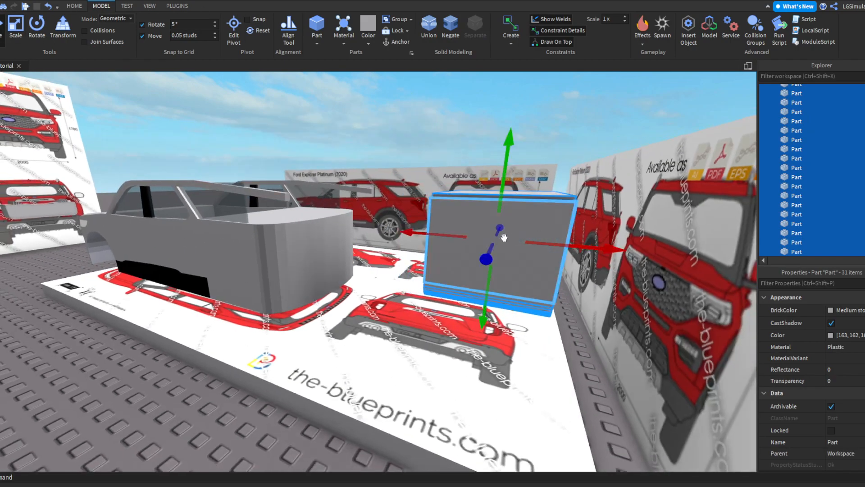
{"action": "key", "text": "ctrl+z"}
{"action": "left_click", "coordinate": [445, 41]}
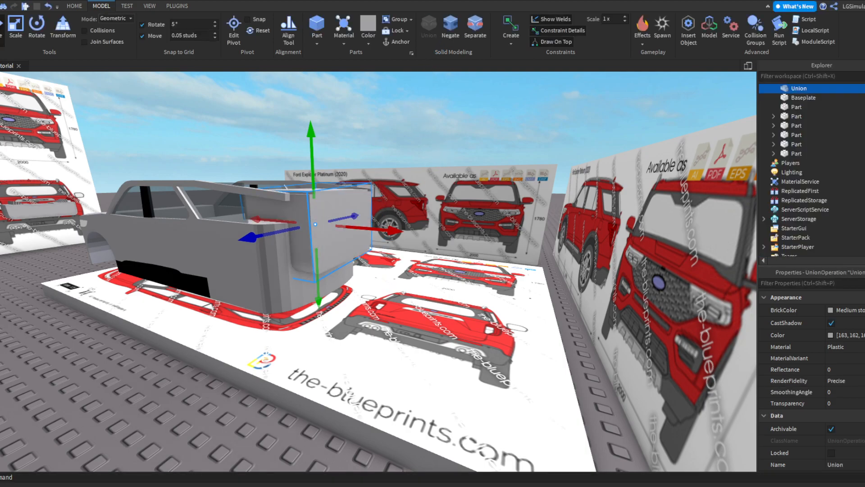
Negate the tailgate union and subtract it from the rear body shell to cut the tailgate recess.
{"action": "key", "text": "w"}
{"action": "key", "text": "a"}
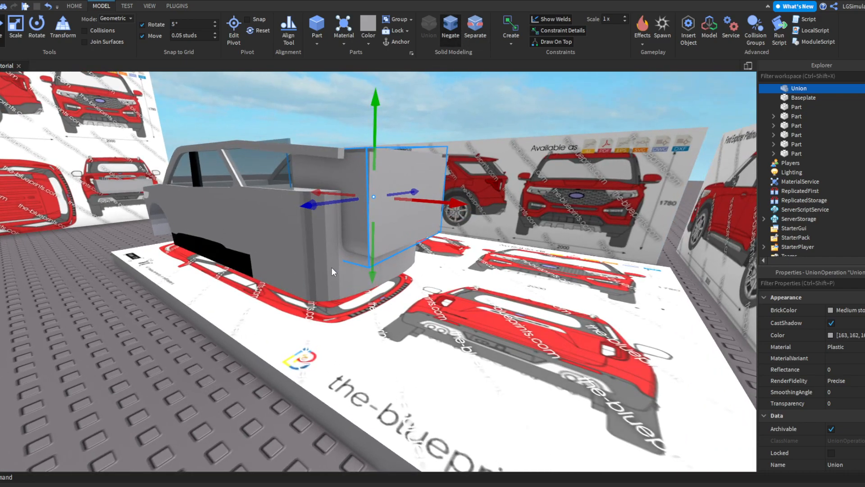
{"action": "right_click_drag", "start_coordinate": [334, 245], "coordinate": [344, 238]}
{"action": "key", "text": "w"}
{"action": "left_click", "coordinate": [344, 238], "text": "ctrl"}
{"action": "left_click", "coordinate": [426, 41]}
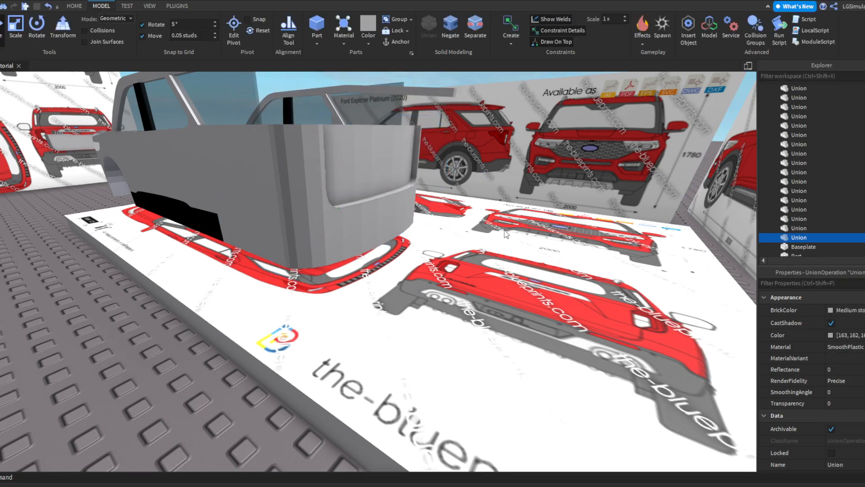
Duplicate the spare union above the car, separate the copy and select its negative part.
{"action": "middle_click_drag", "start_coordinate": [479, 190], "coordinate": [507, 228]}
{"action": "right_click_drag", "start_coordinate": [507, 228], "coordinate": [443, 113]}
{"action": "left_click", "coordinate": [323, 190]}
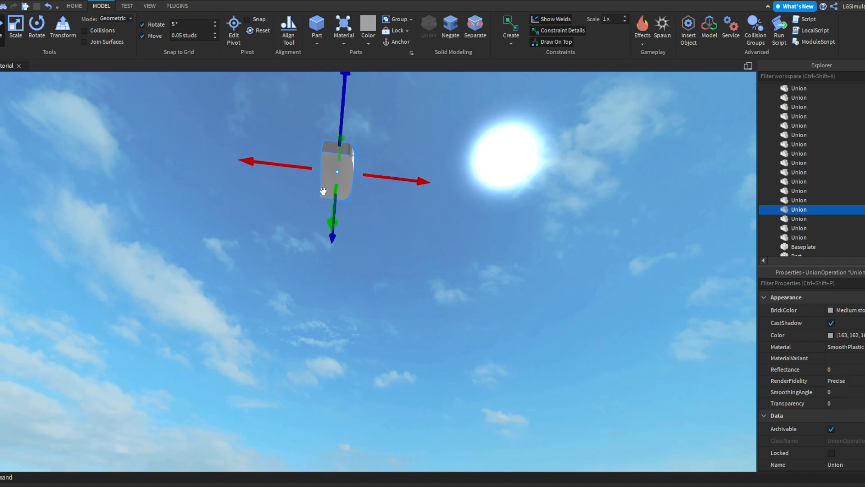
{"action": "key", "text": "ctrl+d"}
{"action": "left_click_drag", "start_coordinate": [333, 203], "coordinate": [340, 235]}
{"action": "right_click_drag", "start_coordinate": [332, 203], "coordinate": [340, 235]}
{"action": "left_click_drag", "start_coordinate": [340, 235], "coordinate": [337, 225]}
{"action": "right_click_drag", "start_coordinate": [341, 235], "coordinate": [337, 226]}
{"action": "left_click_drag", "start_coordinate": [336, 226], "coordinate": [341, 162]}
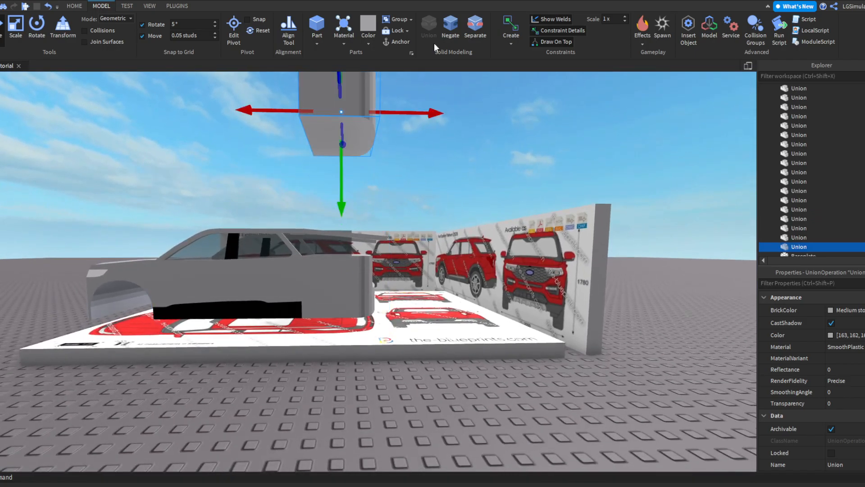
{"action": "left_click", "coordinate": [475, 34]}
{"action": "left_click", "coordinate": [215, 101]}
{"action": "left_click", "coordinate": [329, 117]}
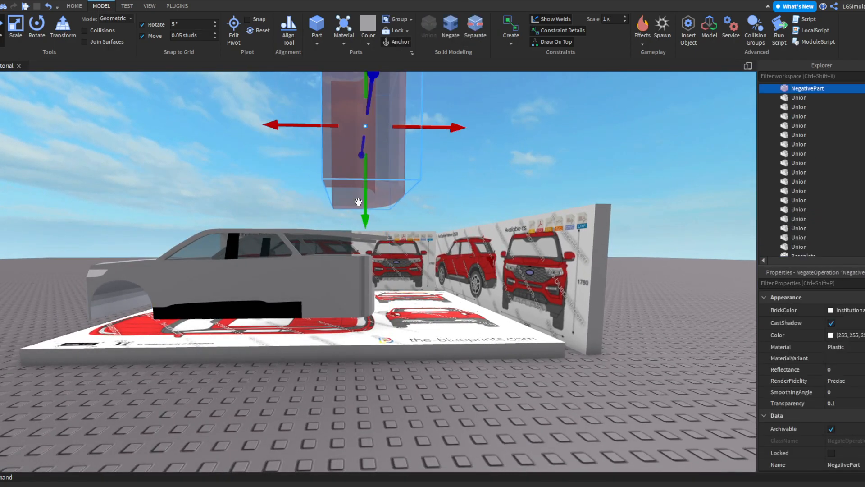
Lower the negative part onto the car body's rear and tilt it across the upper rear corner.
{"action": "left_click_drag", "start_coordinate": [368, 235], "coordinate": [367, 351]}
{"action": "scroll", "coordinate": [367, 279], "scroll_direction": "up", "scroll_amount": 5}
{"action": "key", "text": "ctrl+4"}
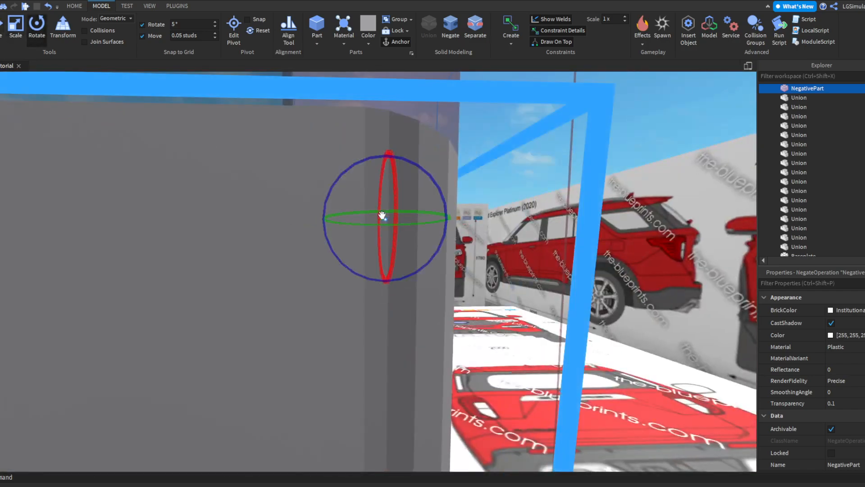
{"action": "left_click_drag", "start_coordinate": [350, 164], "coordinate": [322, 270]}
{"action": "left_click", "coordinate": [1, 29]}
{"action": "key", "text": "d"}
{"action": "scroll", "coordinate": [226, 174], "scroll_direction": "up", "scroll_amount": 2}
{"action": "scroll", "coordinate": [255, 187], "scroll_direction": "down", "scroll_amount": 2}
{"action": "left_click", "coordinate": [40, 29]}
{"action": "left_click_drag", "start_coordinate": [261, 189], "coordinate": [266, 185]}
{"action": "key", "text": "ctrl+2"}
Try to subtract the tilted negative part from the rear body union, and undo the cut.
{"action": "scroll", "coordinate": [318, 179], "scroll_direction": "up", "scroll_amount": 3}
{"action": "right_click_drag", "start_coordinate": [396, 332], "coordinate": [396, 330]}
{"action": "left_click", "coordinate": [252, 235], "text": "ctrl"}
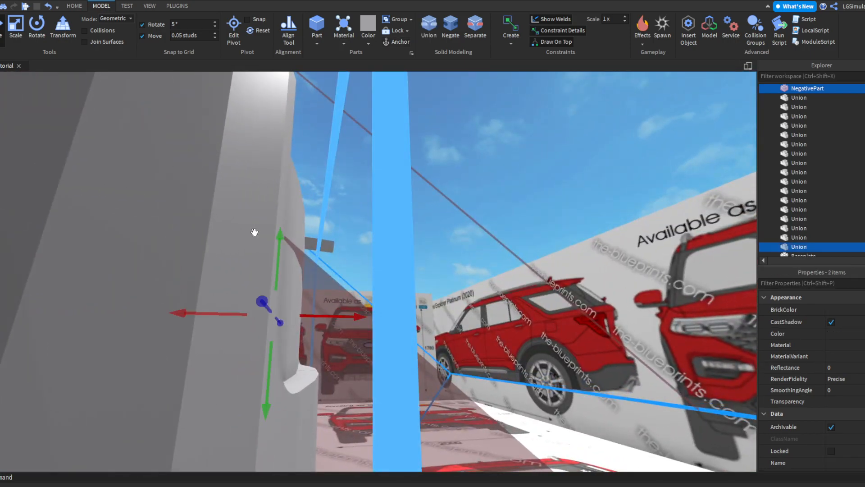
{"action": "left_click", "coordinate": [428, 38]}
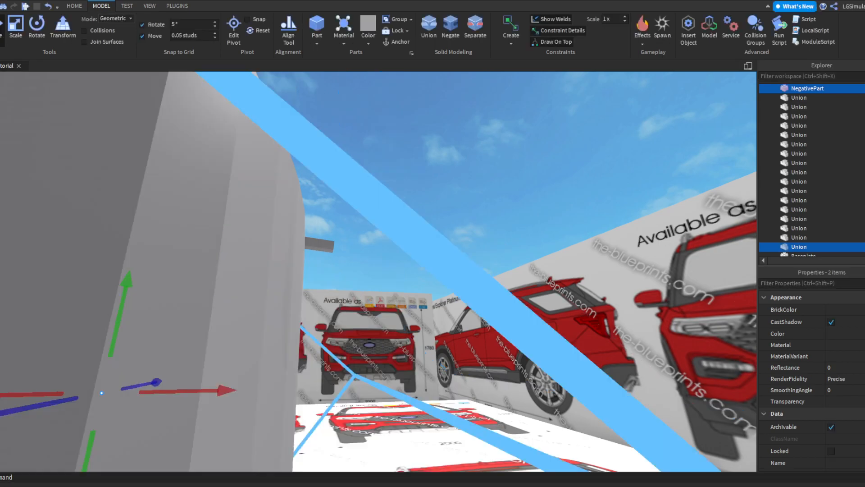
{"action": "key", "text": "s"}
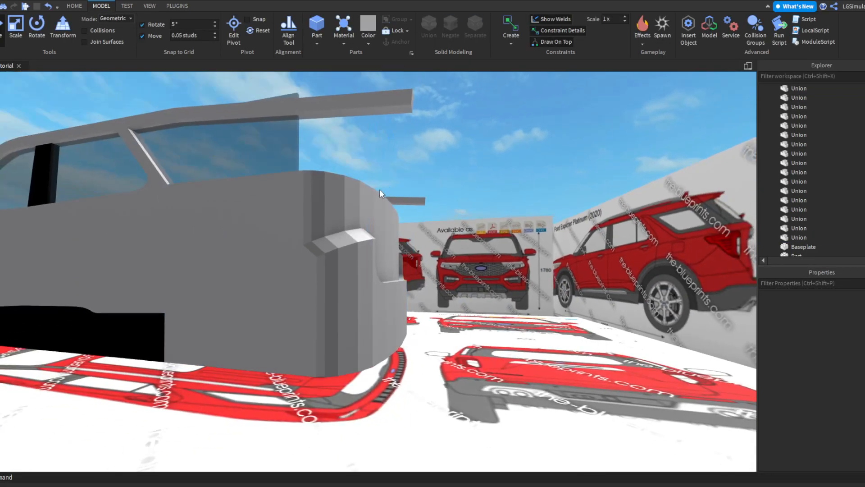
{"action": "key", "text": "ctrl+z"}
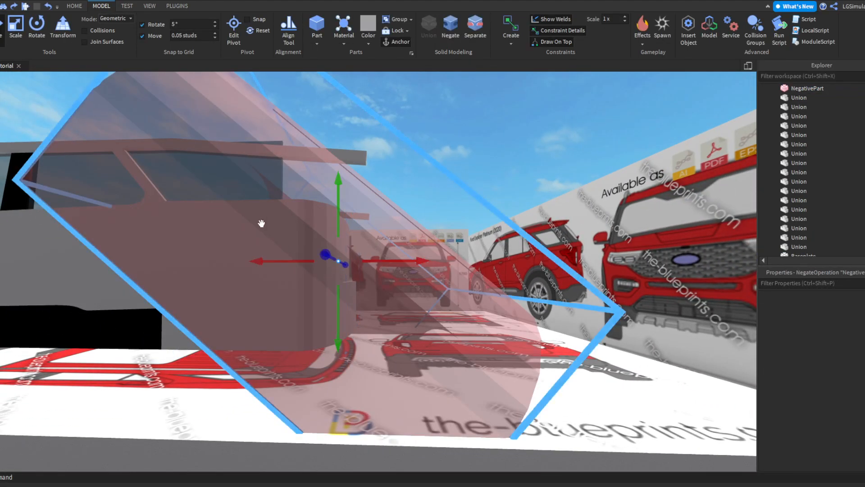
Readjust the negative part's tilt and height against the rear body's upper section.
{"action": "left_click", "coordinate": [293, 248]}
{"action": "scroll", "coordinate": [294, 248], "scroll_direction": "up", "scroll_amount": 3}
{"action": "left_click", "coordinate": [37, 27]}
{"action": "left_click_drag", "start_coordinate": [364, 205], "coordinate": [374, 216]}
{"action": "key", "text": "ctrl+2"}
{"action": "key", "text": "a"}
{"action": "key", "text": "w"}
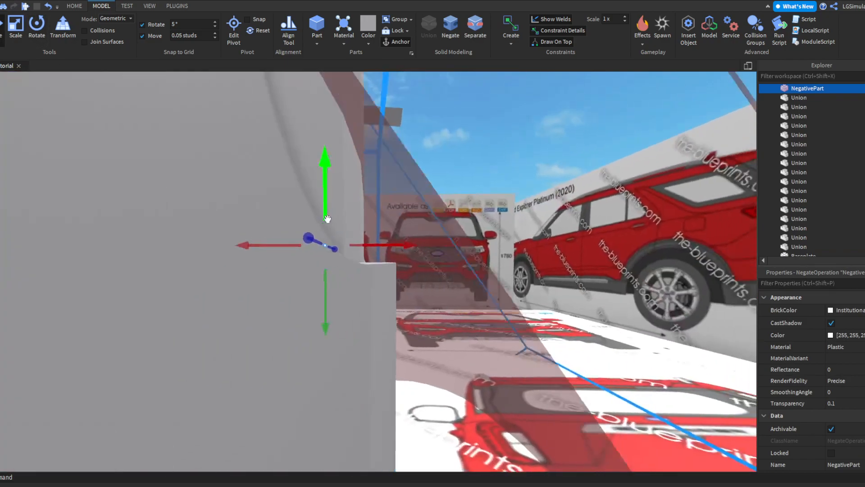
{"action": "left_click", "coordinate": [322, 195]}
Try the rear body cut again with the readjusted negative part, inspect it and undo it.
{"action": "key", "text": "w"}
{"action": "left_click", "coordinate": [384, 176]}
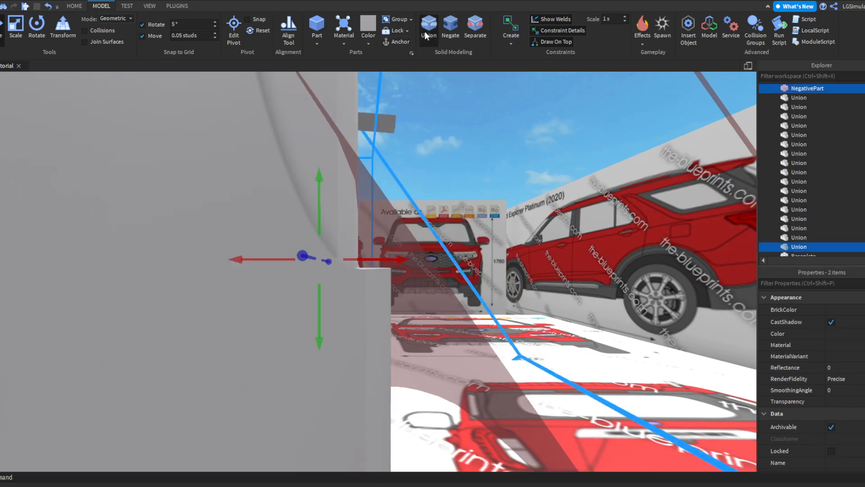
{"action": "left_click", "coordinate": [425, 31]}
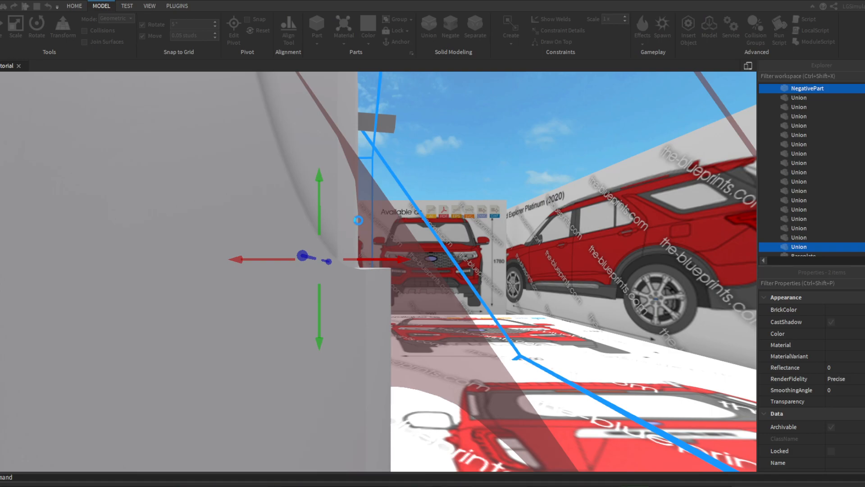
{"action": "scroll", "coordinate": [377, 224], "scroll_direction": "down", "scroll_amount": 4}
{"action": "right_click_drag", "start_coordinate": [376, 224], "coordinate": [457, 170]}
{"action": "left_click", "coordinate": [458, 171]}
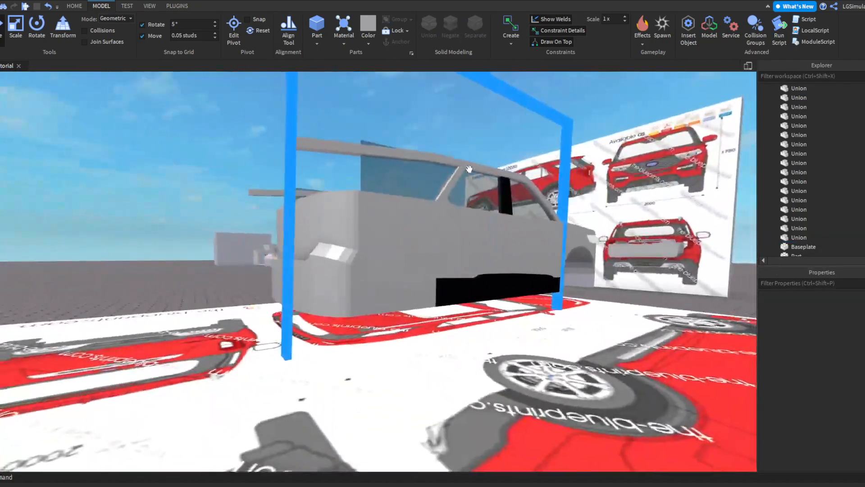
{"action": "right_click_drag", "start_coordinate": [478, 114], "coordinate": [494, 158]}
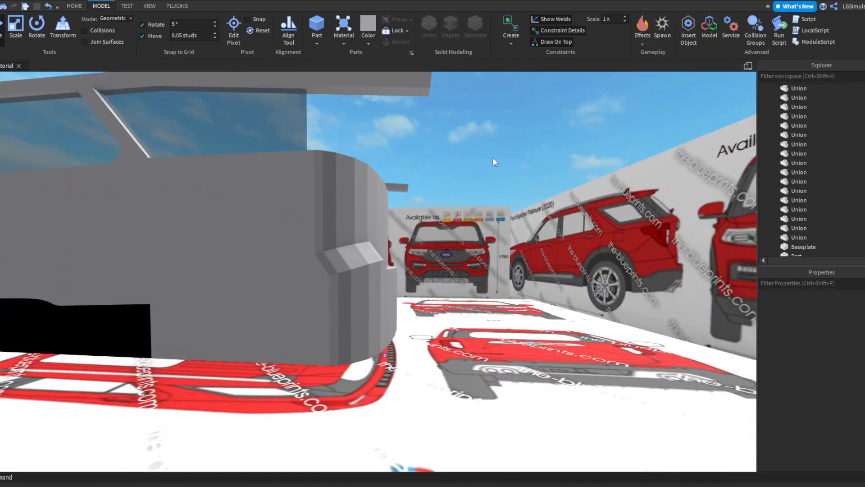
{"action": "key", "text": "ctrl+z"}
Tilt the negative part slightly further and shift it a little towards the front of the car.
{"action": "left_click", "coordinate": [390, 240]}
{"action": "key", "text": "ctrl+4"}
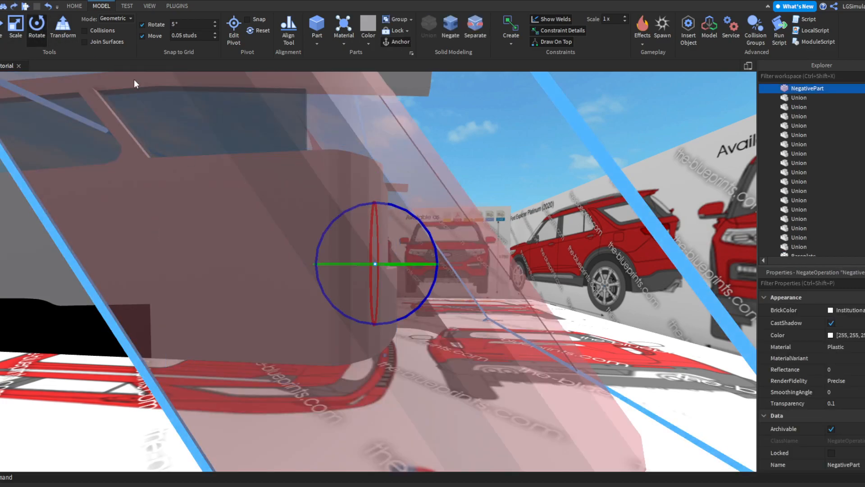
{"action": "left_click_drag", "start_coordinate": [411, 207], "coordinate": [414, 216]}
{"action": "key", "text": "ctrl+2"}
{"action": "right_click_drag", "start_coordinate": [199, 126], "coordinate": [290, 181]}
{"action": "key", "text": "w"}
{"action": "left_click_drag", "start_coordinate": [369, 242], "coordinate": [365, 242]}
{"action": "right_click_drag", "start_coordinate": [365, 241], "coordinate": [330, 307]}
Subtract the negative part from the rear body union to slope its upper rear section.
{"action": "left_click", "coordinate": [330, 307], "text": "ctrl"}
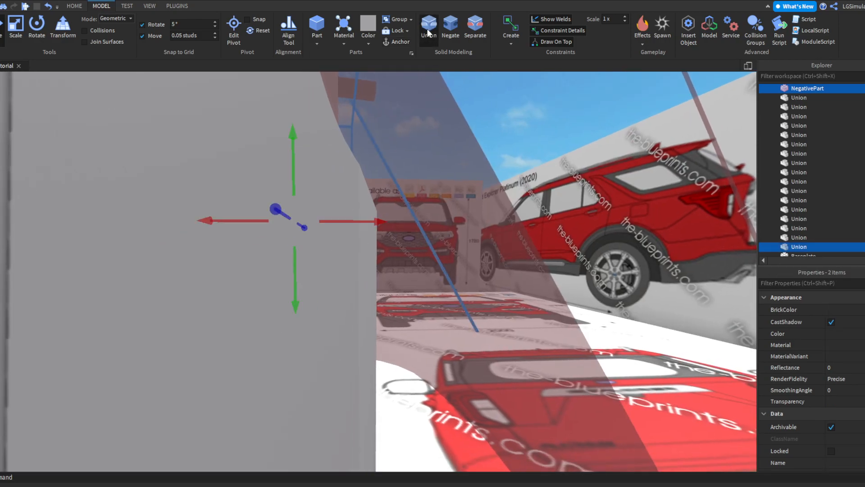
{"action": "left_click", "coordinate": [429, 31]}
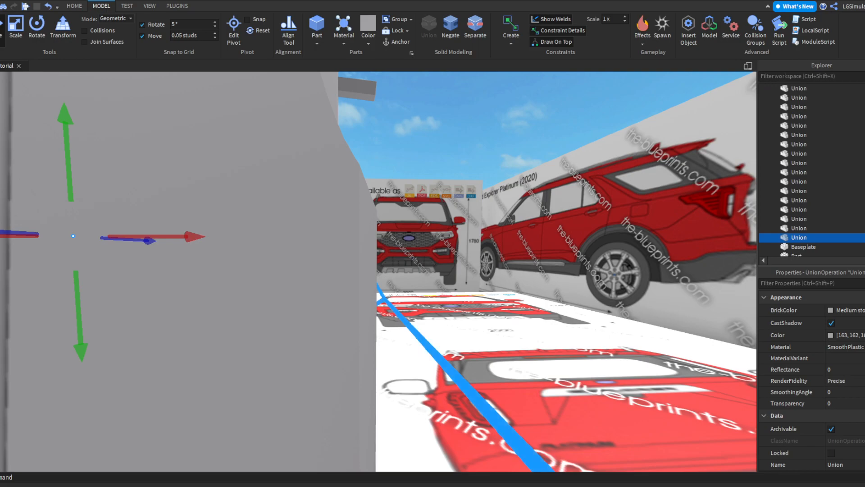
{"action": "right_click_drag", "start_coordinate": [479, 143], "coordinate": [494, 129]}
{"action": "left_click", "coordinate": [494, 129]}
Try a small shift of the sloped rear body union, and undo the move.
{"action": "key", "text": "a"}
{"action": "left_click", "coordinate": [328, 256]}
{"action": "left_click_drag", "start_coordinate": [345, 270], "coordinate": [351, 270]}
{"action": "key", "text": "ctrl+z"}
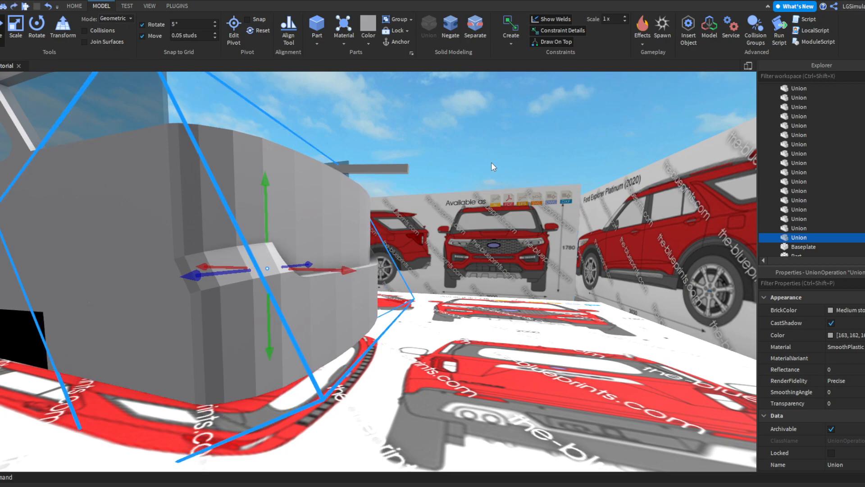
Examine the side-view blueprint's rear end, including the tail light, rear window and bumper shape.
{"action": "left_click", "coordinate": [491, 162]}
{"action": "key", "text": "s"}
{"action": "right_click_drag", "start_coordinate": [491, 162], "coordinate": [472, 167]}
{"action": "key", "text": "d"}
{"action": "key", "text": "w"}
{"action": "key", "text": "a"}
{"action": "key", "text": "w"}
{"action": "key", "text": "d"}
{"action": "scroll", "coordinate": [472, 167], "scroll_direction": "down", "scroll_amount": 5}
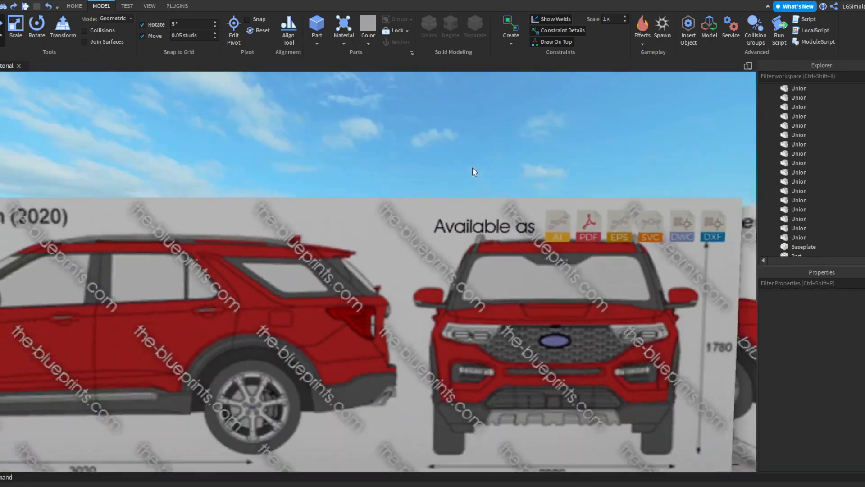
{"action": "scroll", "coordinate": [467, 158], "scroll_direction": "up", "scroll_amount": 6}
{"action": "scroll", "coordinate": [467, 157], "scroll_direction": "down", "scroll_amount": 2}
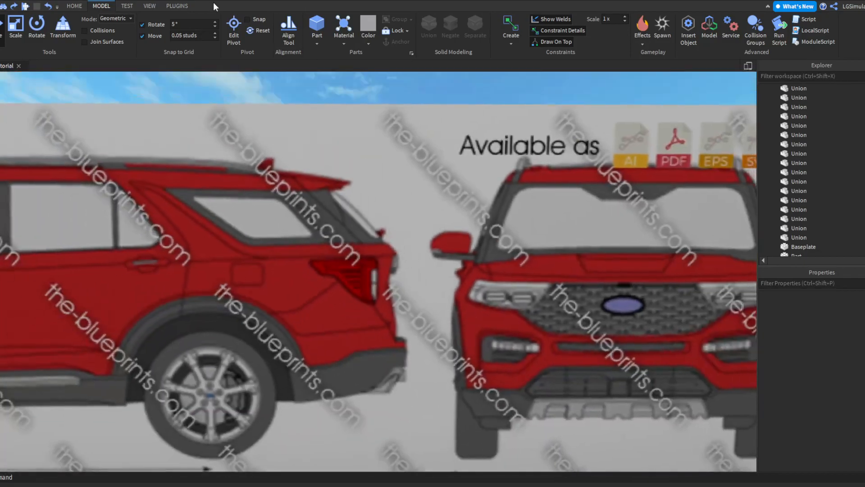
Insert a new part over the side-view blueprint's tail light and set the rotation snap increment to 2°.
{"action": "left_click", "coordinate": [316, 24]}
{"action": "scroll", "coordinate": [359, 161], "scroll_direction": "up", "scroll_amount": 3}
{"action": "scroll", "coordinate": [359, 161], "scroll_direction": "down", "scroll_amount": 4}
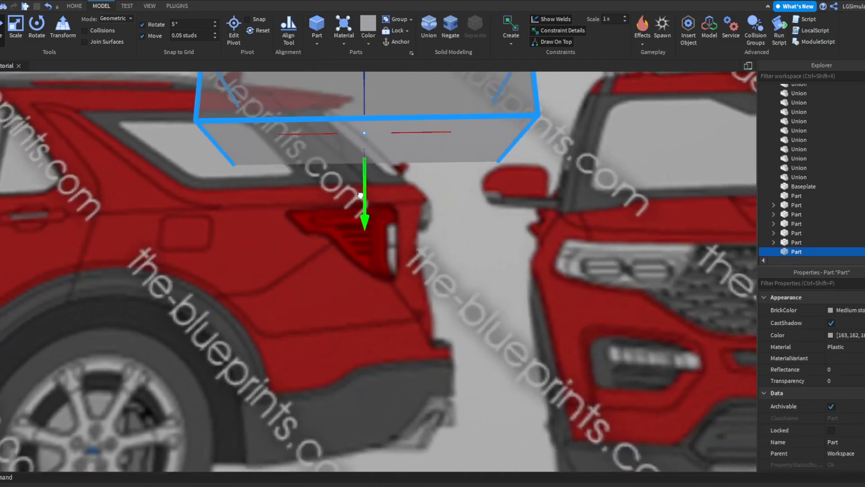
{"action": "left_click", "coordinate": [36, 35]}
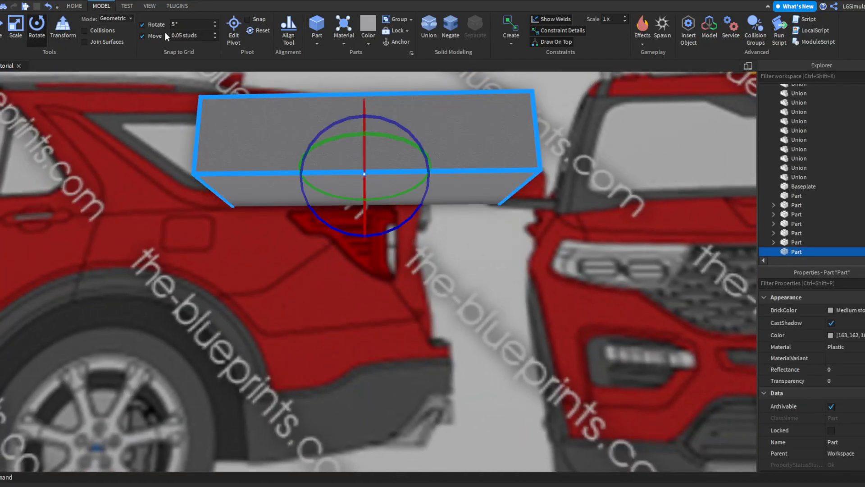
{"action": "left_click", "coordinate": [185, 25]}
{"action": "type", "text": "2"}
{"action": "right_click_drag", "start_coordinate": [249, 129], "coordinate": [249, 165]}
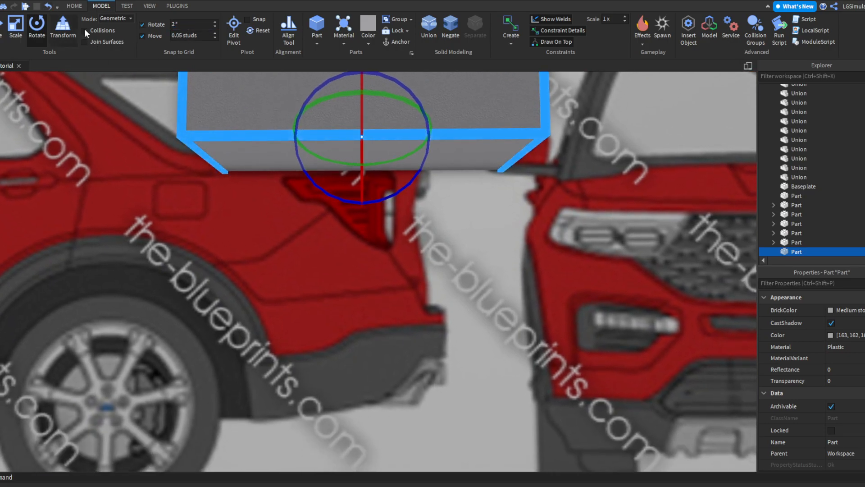
Try tilting and slightly shifting the part to match the tail light's upper edge, and delete it.
{"action": "left_click_drag", "start_coordinate": [318, 190], "coordinate": [315, 193]}
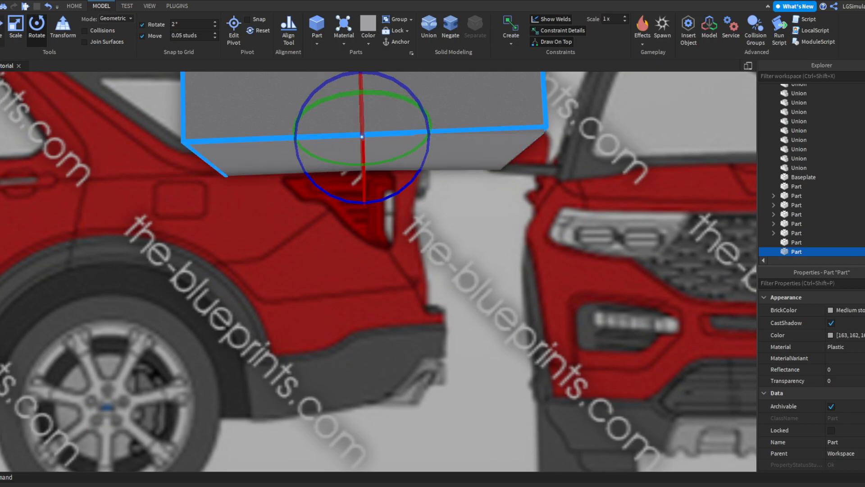
{"action": "left_click", "coordinate": [2, 25]}
{"action": "left_click_drag", "start_coordinate": [359, 212], "coordinate": [360, 215]}
{"action": "scroll", "coordinate": [355, 223], "scroll_direction": "down", "scroll_amount": 5}
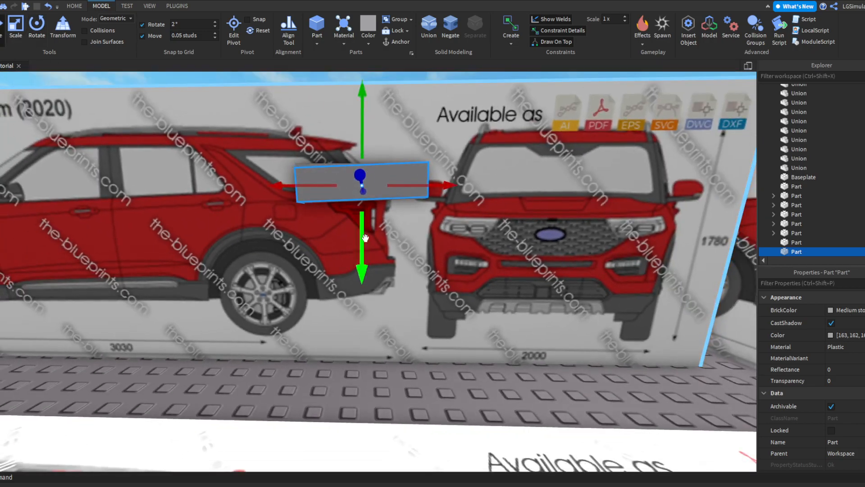
{"action": "scroll", "coordinate": [357, 193], "scroll_direction": "up", "scroll_amount": 3}
{"action": "key", "text": "Delete"}
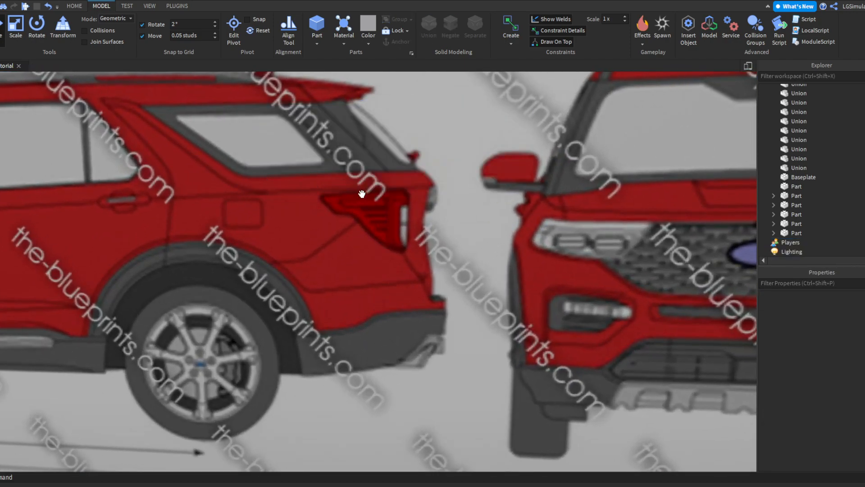
Copy a screenshot of the side-view blueprint's rear end to the clipboard.
{"action": "scroll", "coordinate": [363, 194], "scroll_direction": "up", "scroll_amount": 3}
{"action": "scroll", "coordinate": [365, 194], "scroll_direction": "down", "scroll_amount": 6}
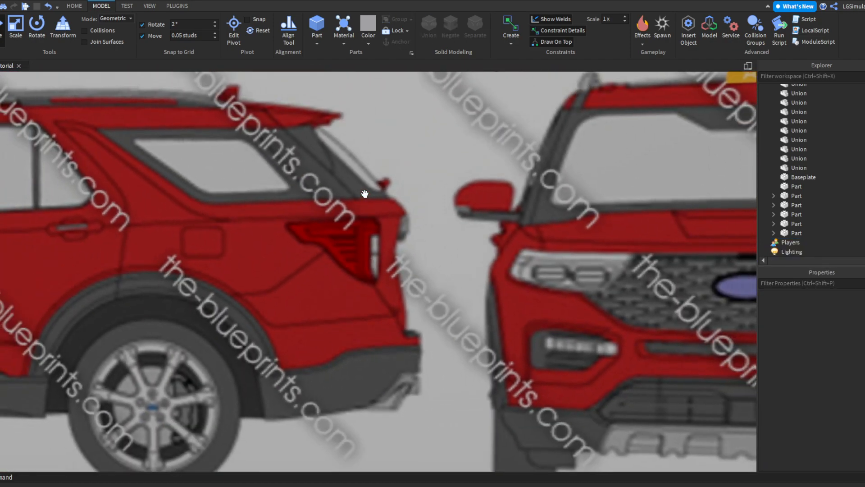
{"action": "scroll", "coordinate": [364, 193], "scroll_direction": "up", "scroll_amount": 2}
{"action": "scroll", "coordinate": [364, 193], "scroll_direction": "up", "scroll_amount": 2}
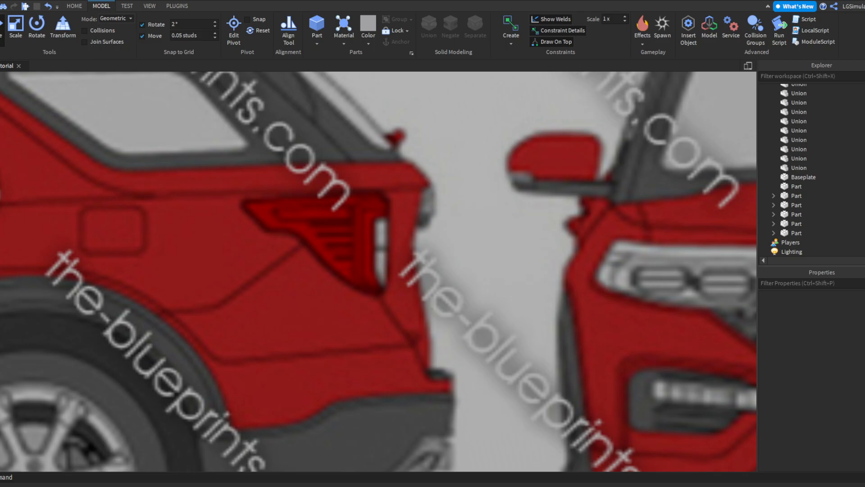
{"action": "scroll", "coordinate": [392, 195], "scroll_direction": "down", "scroll_amount": 10}
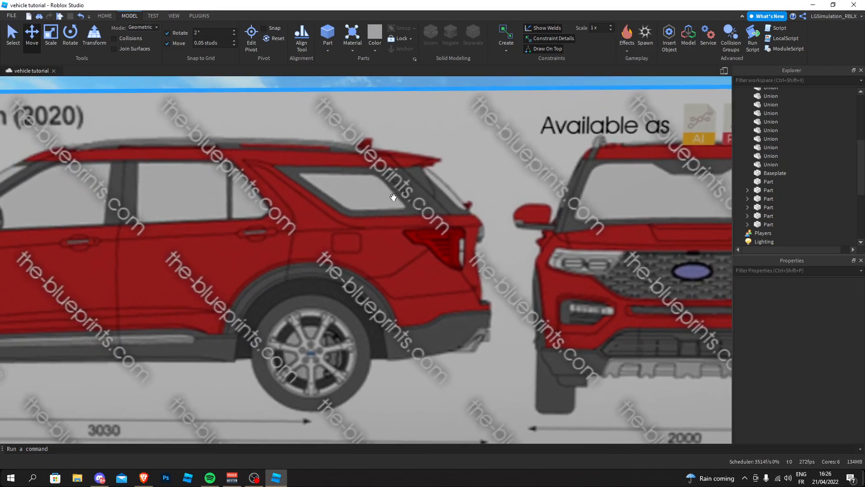
{"action": "right_click_drag", "start_coordinate": [393, 196], "coordinate": [394, 197]}
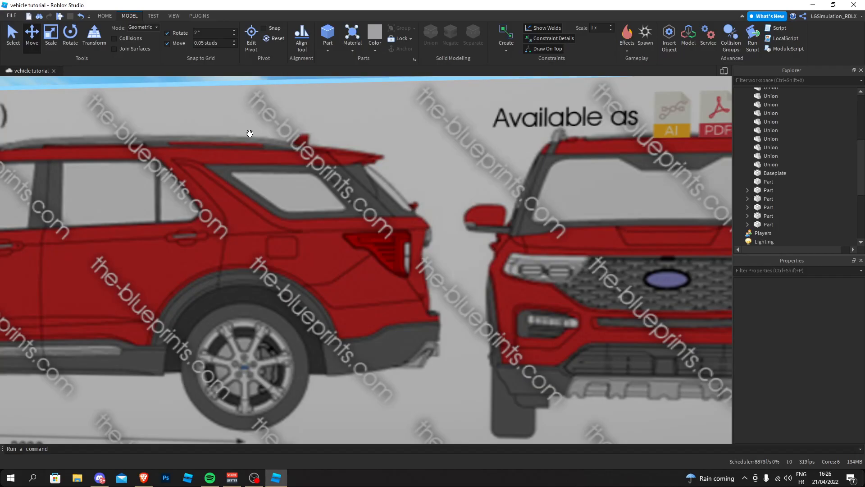
{"action": "key", "text": "Print"}
{"action": "left_click_drag", "start_coordinate": [107, 81], "coordinate": [630, 392]}
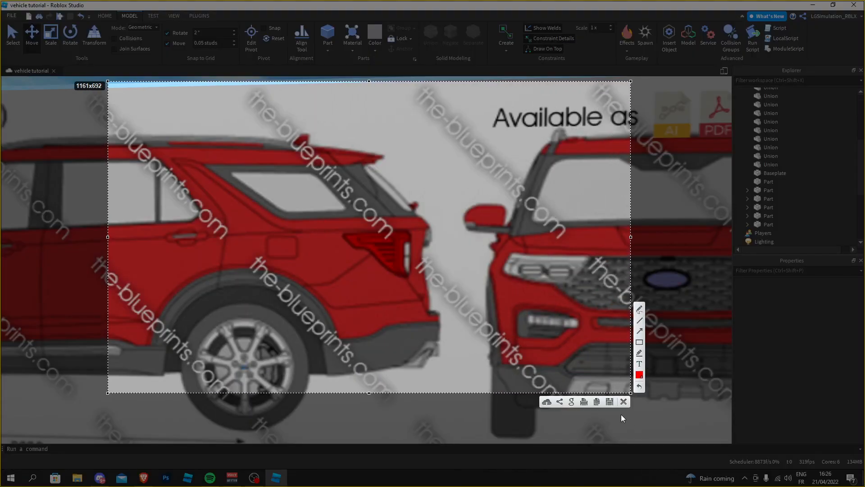
{"action": "key", "text": "ctrl+c"}
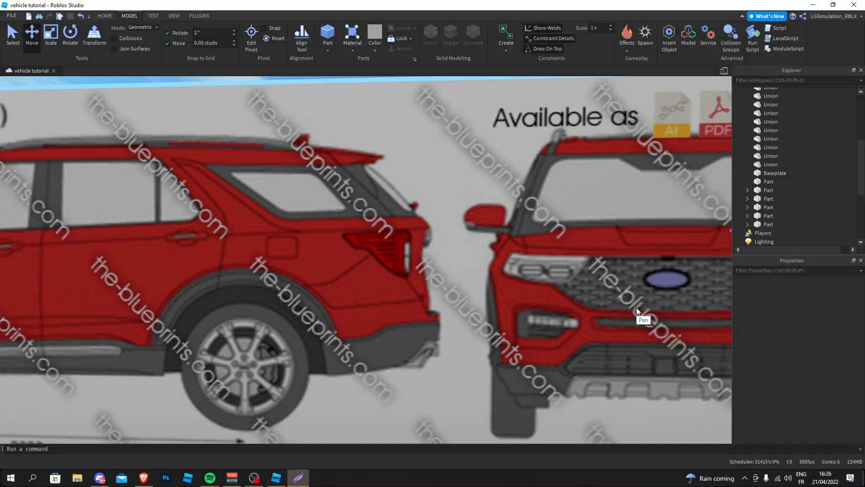
{"action": "left_click", "coordinate": [850, 477]}
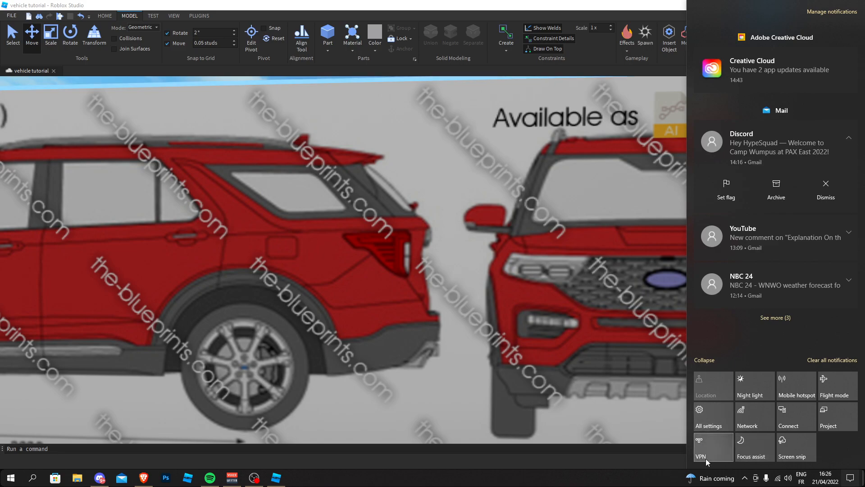
{"action": "left_click", "coordinate": [582, 409]}
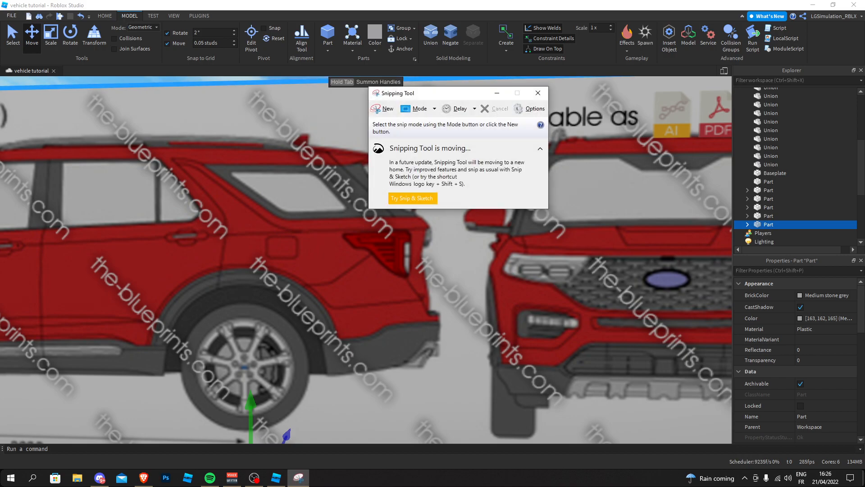
Take a rectangular snip of the side-view blueprint's tail light area in Snipping Tool.
{"action": "left_click_drag", "start_coordinate": [405, 92], "coordinate": [0, 108]}
{"action": "key", "text": "alt+n"}
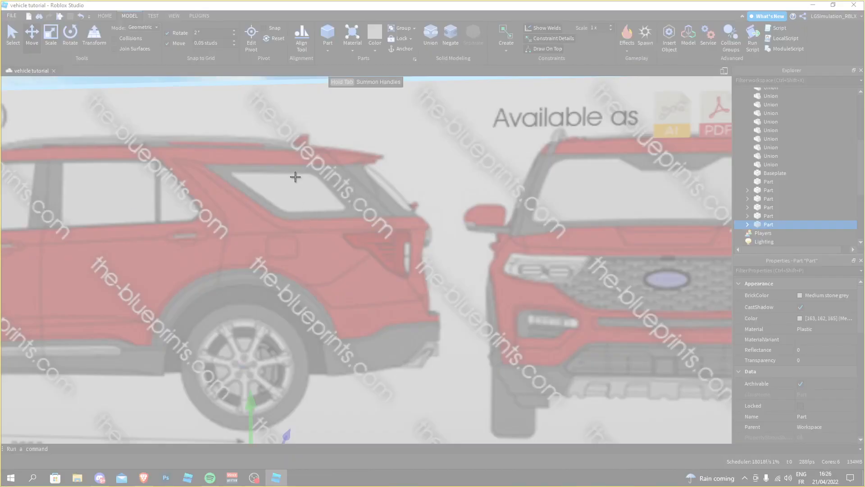
{"action": "left_click_drag", "start_coordinate": [270, 151], "coordinate": [518, 328]}
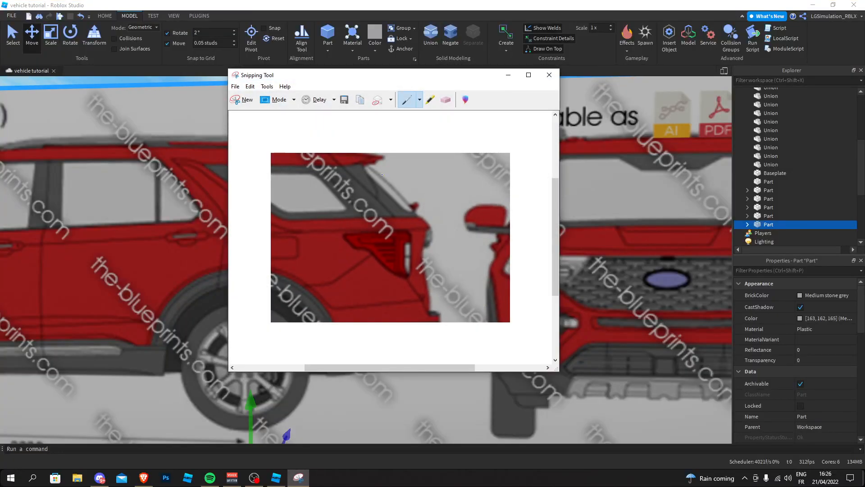
Outline the tail light on the snip with the blue pen and mark its rear edge.
{"action": "left_click_drag", "start_coordinate": [306, 77], "coordinate": [343, 83]}
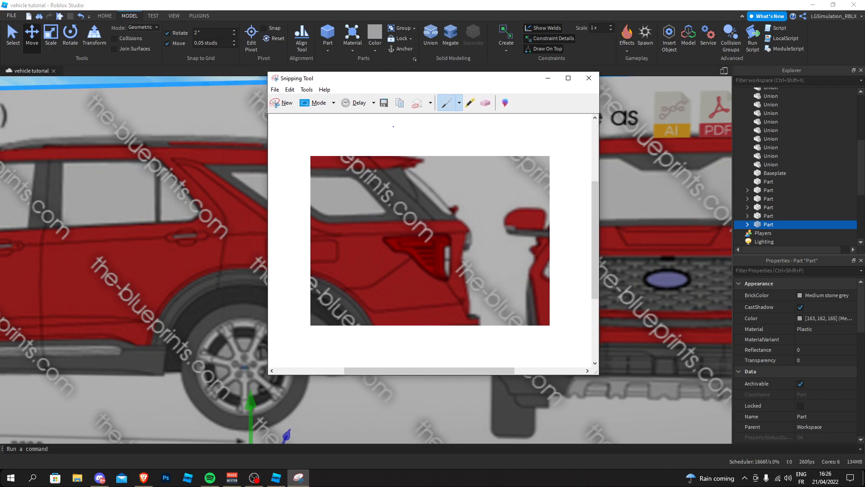
{"action": "left_click", "coordinate": [568, 77]}
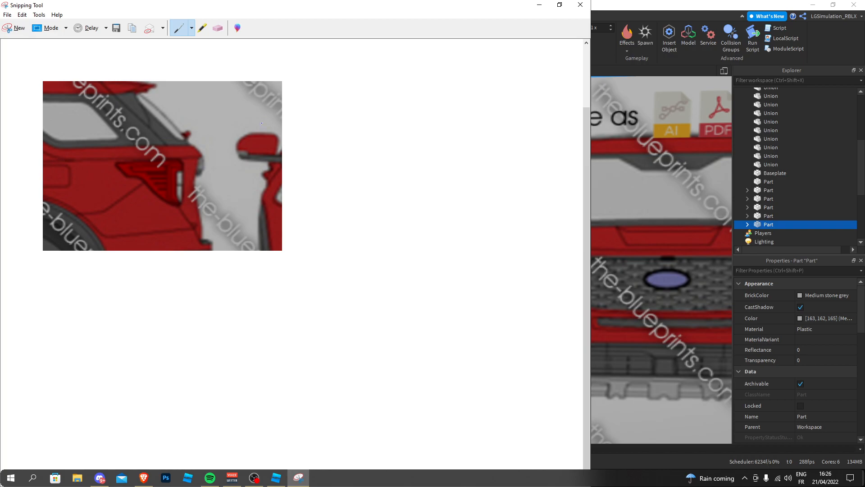
{"action": "scroll", "coordinate": [166, 115], "scroll_direction": "up", "scroll_amount": 1}
{"action": "scroll", "coordinate": [162, 168], "scroll_direction": "up", "scroll_amount": 1}
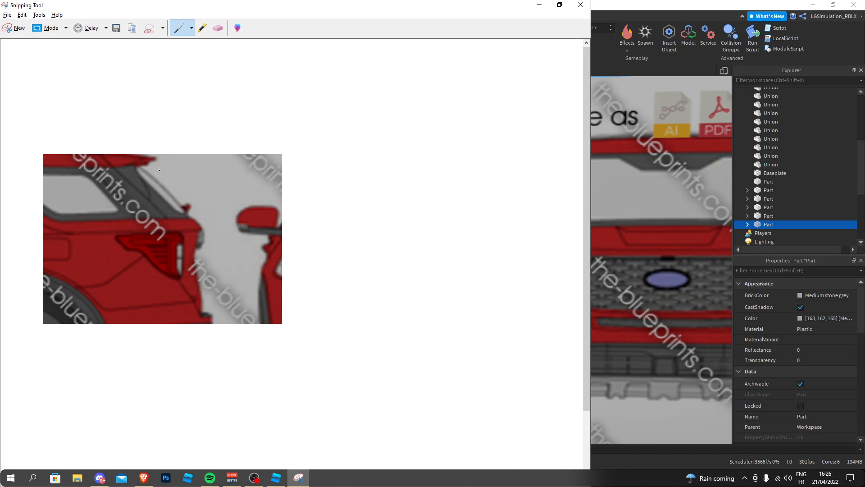
{"action": "scroll", "coordinate": [179, 147], "scroll_direction": "down", "scroll_amount": 1}
{"action": "left_click_drag", "start_coordinate": [502, 6], "coordinate": [482, 66]}
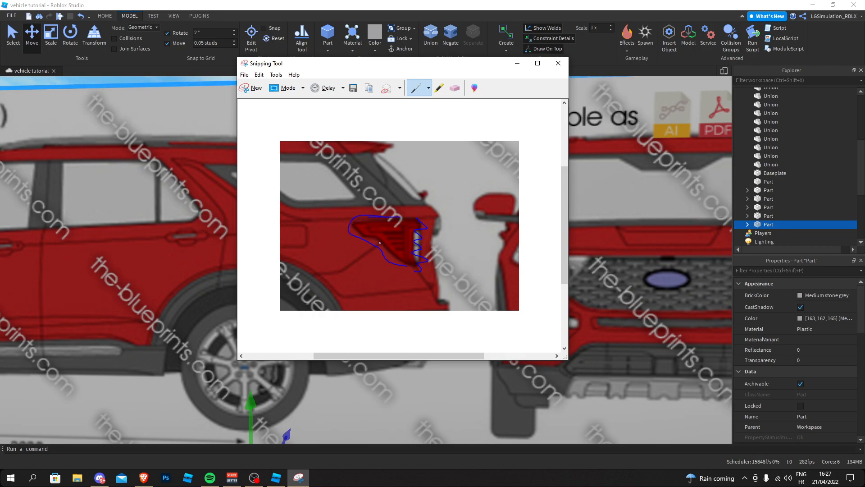
{"action": "left_click", "coordinate": [557, 66]}
{"action": "key", "text": "Escape"}
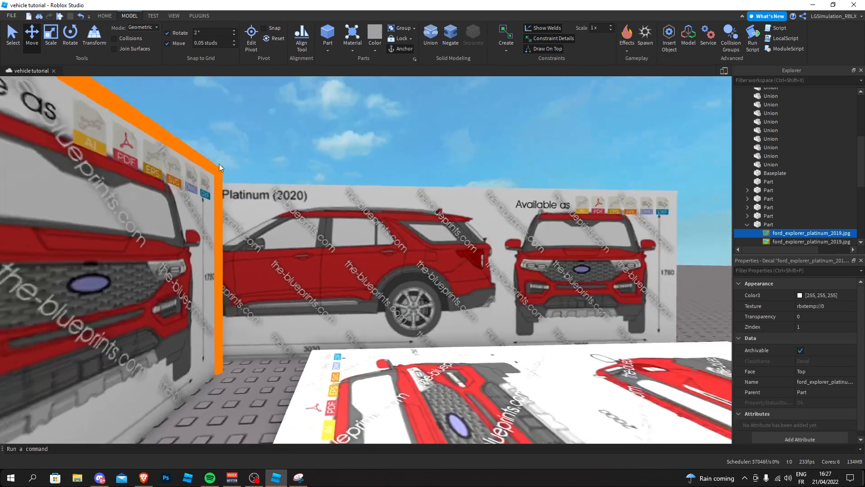
Delete the grey union covering the tailgate on the rear-view blueprint.
{"action": "scroll", "coordinate": [219, 163], "scroll_direction": "up", "scroll_amount": 3}
{"action": "right_click_drag", "start_coordinate": [219, 163], "coordinate": [220, 168]}
{"action": "scroll", "coordinate": [220, 168], "scroll_direction": "up", "scroll_amount": 4}
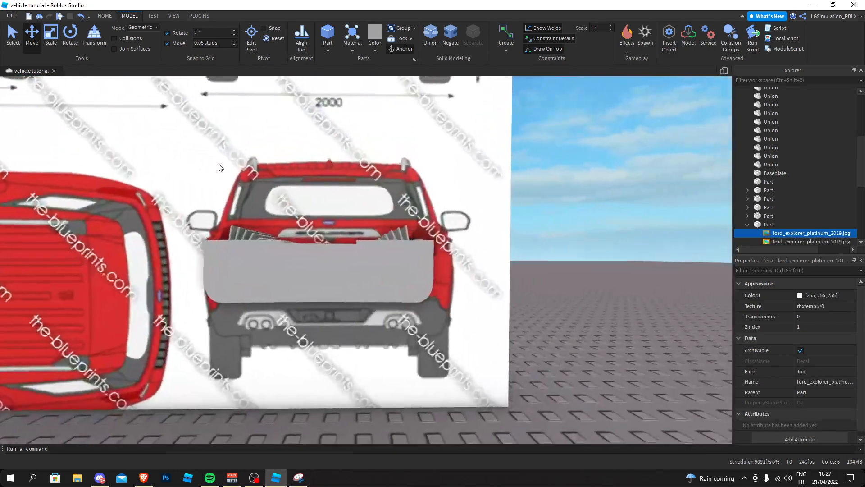
{"action": "left_click", "coordinate": [341, 262]}
{"action": "key", "text": "Delete"}
Snip the rear-view blueprint's right tail light, outline it with the blue pen, and discard the snip without saving.
{"action": "key", "text": "d"}
{"action": "scroll", "coordinate": [347, 254], "scroll_direction": "up", "scroll_amount": 2}
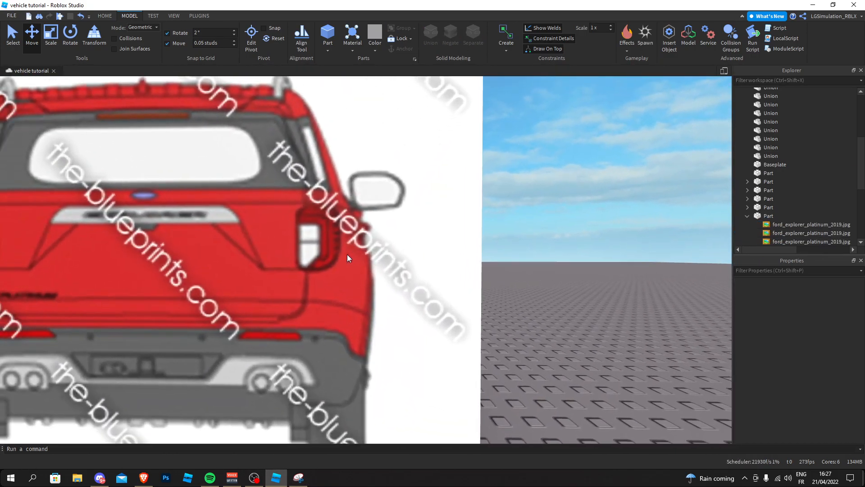
{"action": "key", "text": "a"}
{"action": "left_click", "coordinate": [280, 474]}
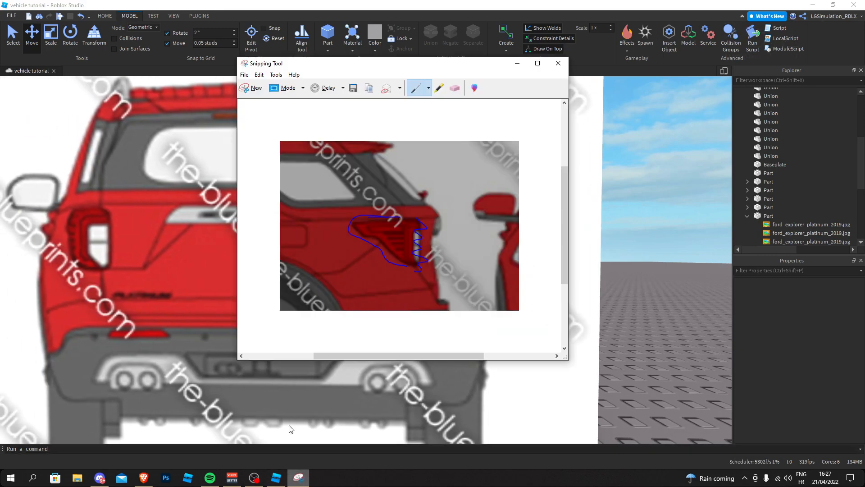
{"action": "left_click", "coordinate": [256, 90]}
{"action": "left_click_drag", "start_coordinate": [358, 151], "coordinate": [526, 322]}
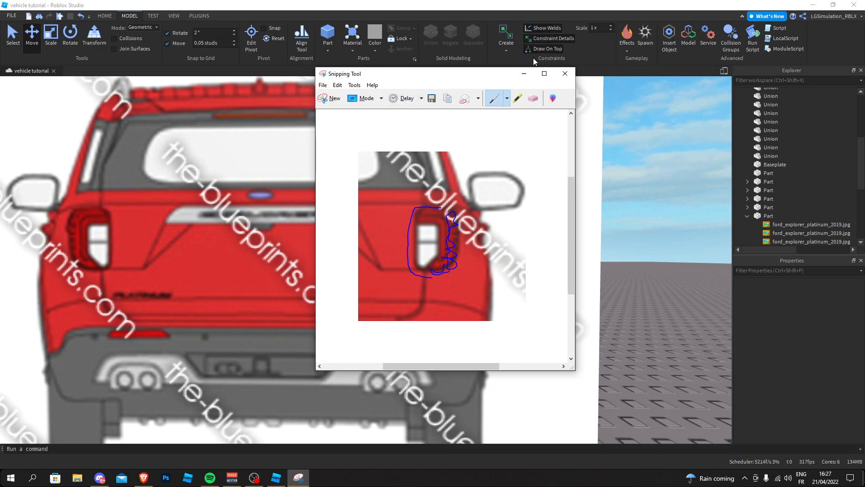
{"action": "left_click", "coordinate": [565, 74]}
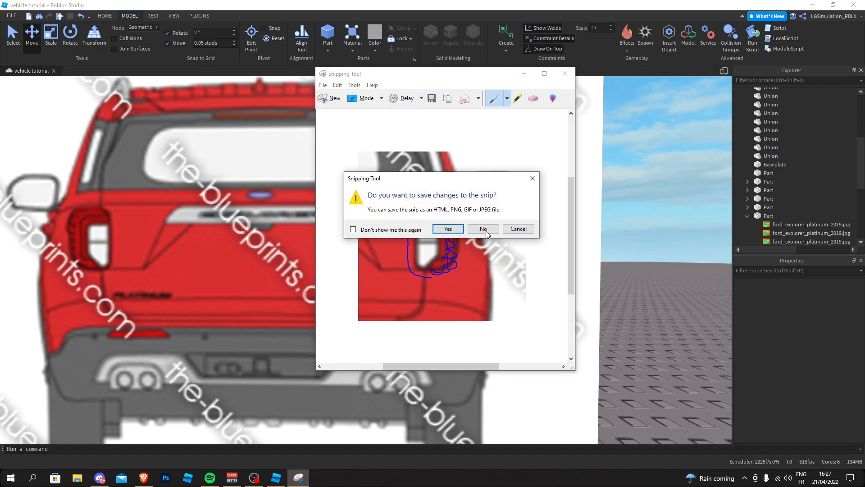
{"action": "left_click", "coordinate": [483, 228]}
Insert a new part over the side-view blueprint's tail light and tilt it to follow the light's upper edge.
{"action": "scroll", "coordinate": [380, 172], "scroll_direction": "down", "scroll_amount": 5}
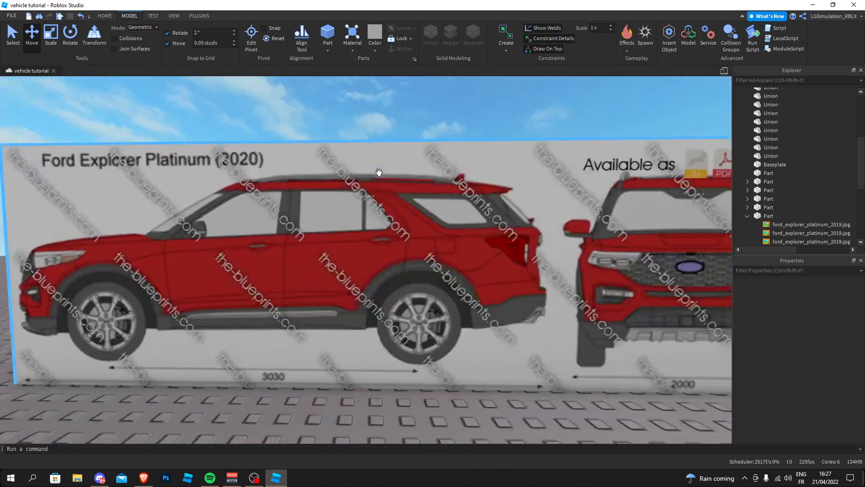
{"action": "key", "text": "d"}
{"action": "scroll", "coordinate": [379, 172], "scroll_direction": "up", "scroll_amount": 1}
{"action": "scroll", "coordinate": [379, 172], "scroll_direction": "up", "scroll_amount": 2}
{"action": "left_click", "coordinate": [322, 33]}
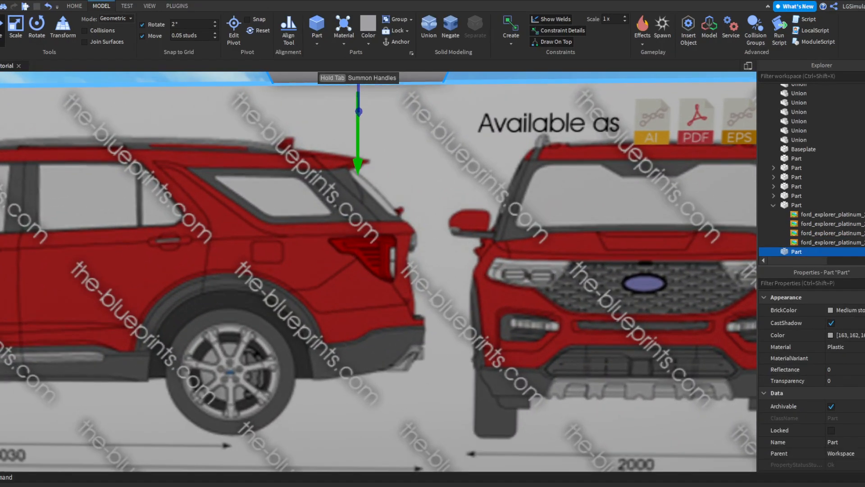
{"action": "scroll", "coordinate": [333, 246], "scroll_direction": "up", "scroll_amount": 5}
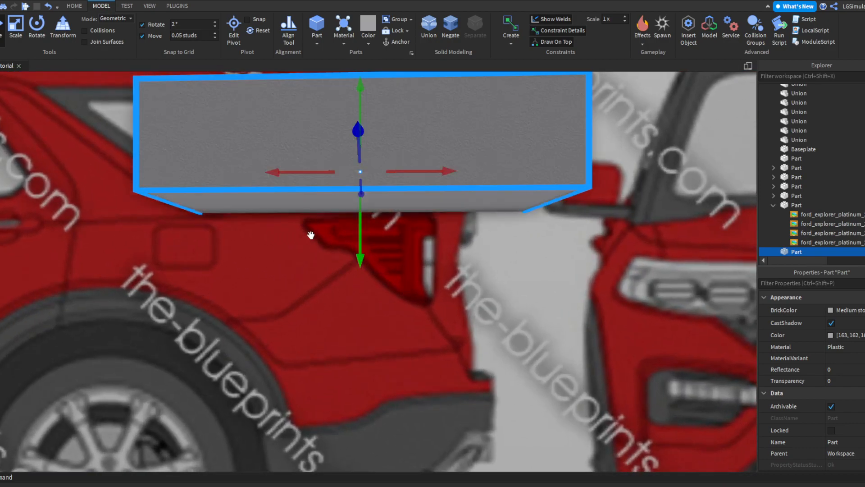
{"action": "left_click", "coordinate": [40, 31]}
{"action": "left_click_drag", "start_coordinate": [295, 213], "coordinate": [423, 256]}
Rotate a copy of the part to a steep angle and place it at the tail light's front end.
{"action": "key", "text": "ctrl+2"}
{"action": "left_click", "coordinate": [37, 36]}
{"action": "key", "text": "ctrl+2"}
{"action": "left_click_drag", "start_coordinate": [415, 176], "coordinate": [292, 180]}
{"action": "left_click", "coordinate": [37, 28]}
{"action": "left_click_drag", "start_coordinate": [252, 121], "coordinate": [180, 172]}
{"action": "key", "text": "ctrl+2"}
{"action": "left_click_drag", "start_coordinate": [287, 177], "coordinate": [312, 178]}
Rotate another copy diagonally and lower it to follow the tail light's sloping lower front edge.
{"action": "left_click", "coordinate": [37, 28]}
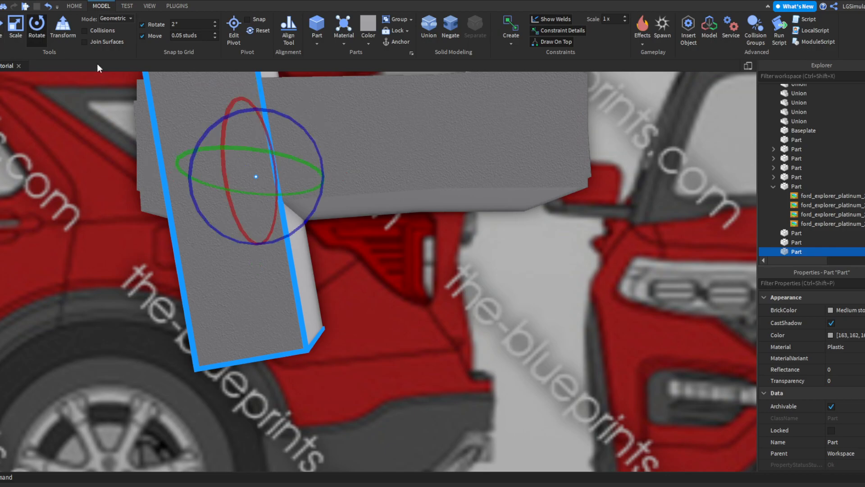
{"action": "left_click_drag", "start_coordinate": [284, 232], "coordinate": [314, 221]}
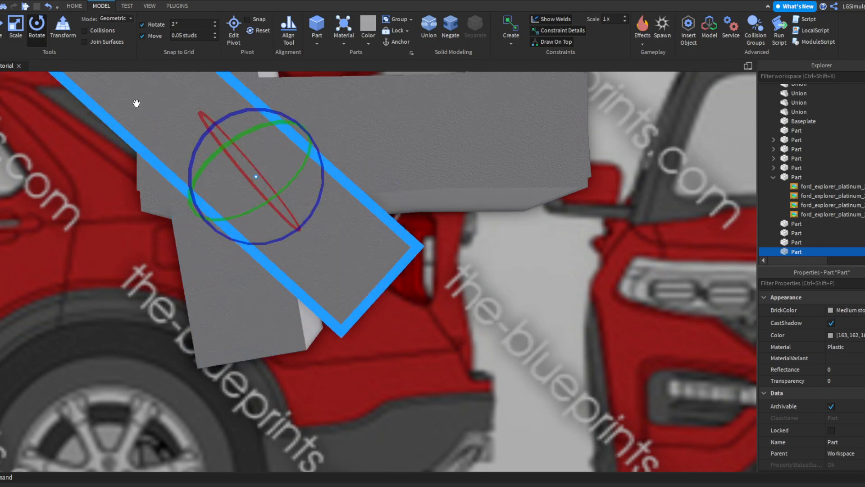
{"action": "key", "text": "ctrl+2"}
{"action": "left_click_drag", "start_coordinate": [256, 110], "coordinate": [264, 180]}
{"action": "scroll", "coordinate": [185, 193], "scroll_direction": "up", "scroll_amount": 5}
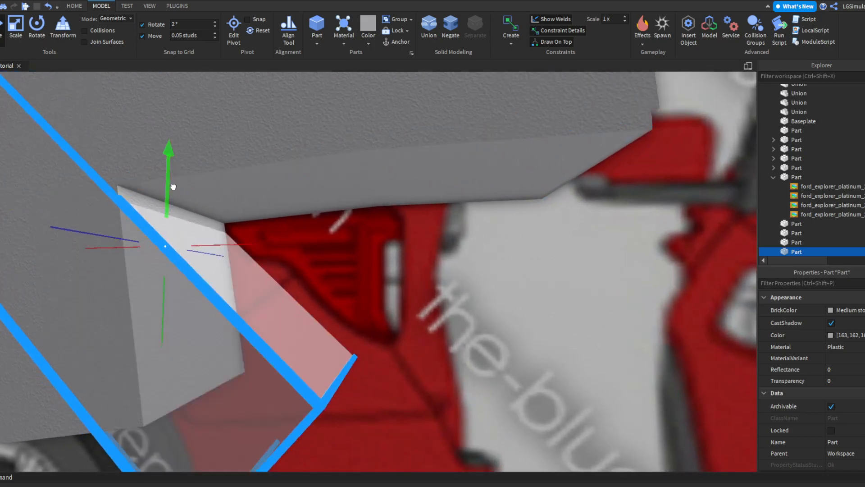
Rotate a further copy to nearly horizontal and move it down below the tail light.
{"action": "left_click", "coordinate": [38, 29]}
{"action": "left_click_drag", "start_coordinate": [229, 218], "coordinate": [20, 53]}
{"action": "left_click", "coordinate": [4, 29]}
{"action": "left_click_drag", "start_coordinate": [179, 180], "coordinate": [168, 222]}
{"action": "scroll", "coordinate": [168, 224], "scroll_direction": "down", "scroll_amount": 5}
{"action": "right_click_drag", "start_coordinate": [168, 224], "coordinate": [147, 166]}
{"action": "scroll", "coordinate": [146, 166], "scroll_direction": "up", "scroll_amount": 3}
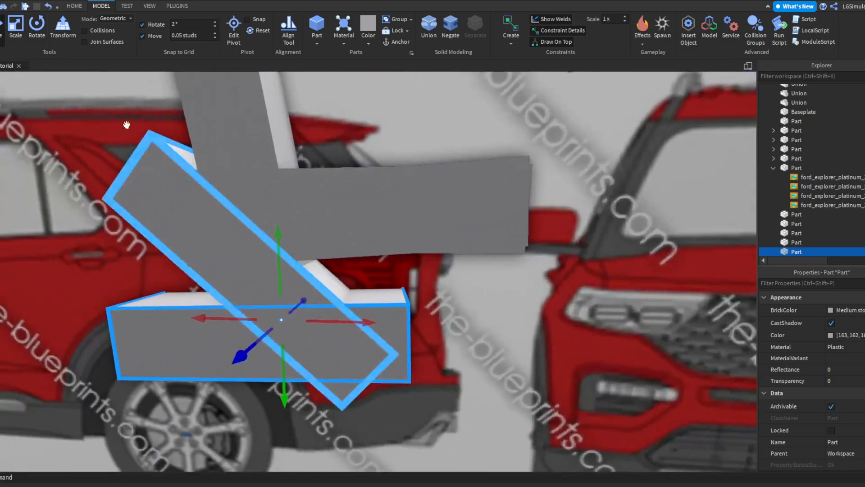
Raise the nearly horizontal part below the side-view tail light and shorten its rear end to where the light's lower edge turns down.
{"action": "left_click", "coordinate": [36, 26]}
{"action": "scroll", "coordinate": [388, 297], "scroll_direction": "up", "scroll_amount": 5}
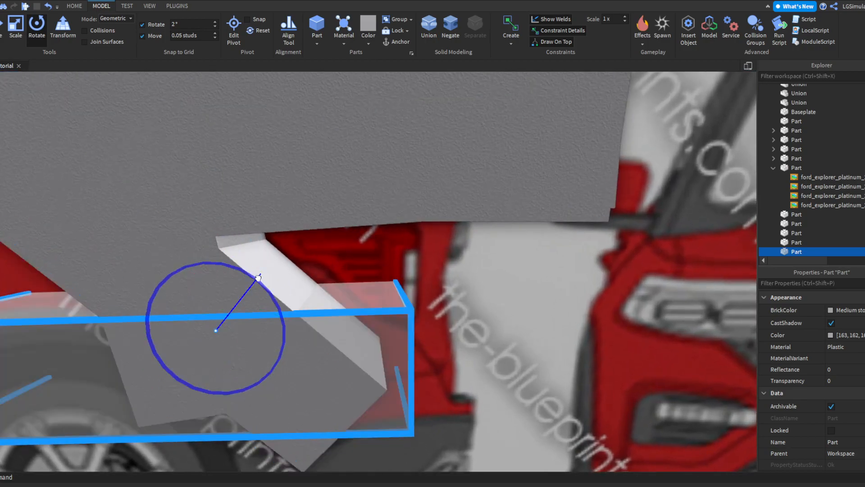
{"action": "left_click", "coordinate": [3, 29]}
{"action": "left_click_drag", "start_coordinate": [210, 261], "coordinate": [209, 238]}
{"action": "left_click", "coordinate": [15, 26]}
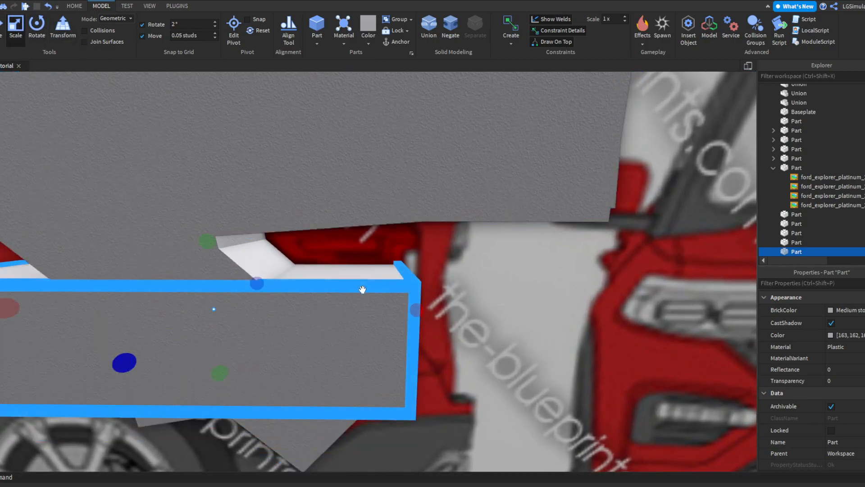
{"action": "left_click_drag", "start_coordinate": [411, 310], "coordinate": [334, 310]}
Use Archimedes to add a downward-angled segment at the part's rear end and shorten it to a narrow piece.
{"action": "left_click", "coordinate": [177, 6]}
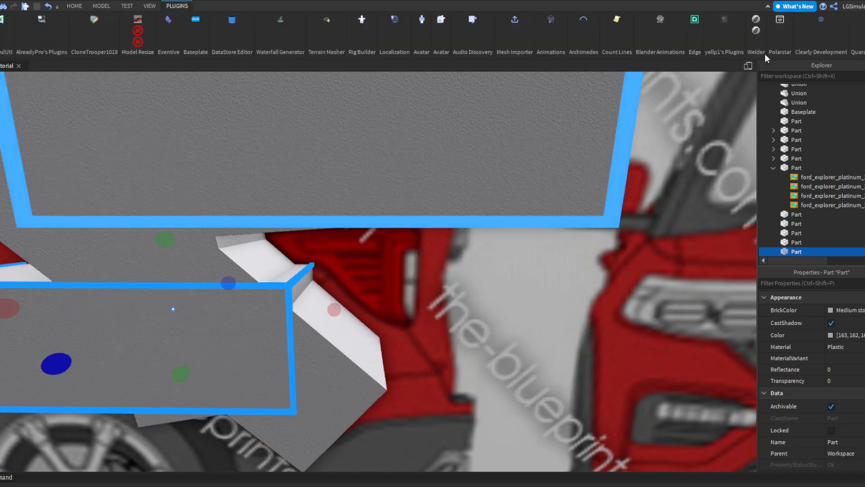
{"action": "left_click", "coordinate": [582, 24]}
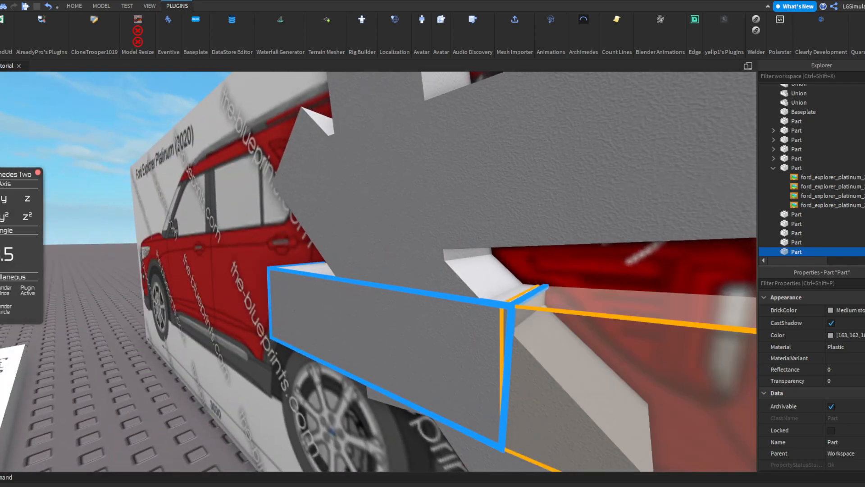
{"action": "left_click", "coordinate": [2, 253]}
{"action": "type", "text": "5"}
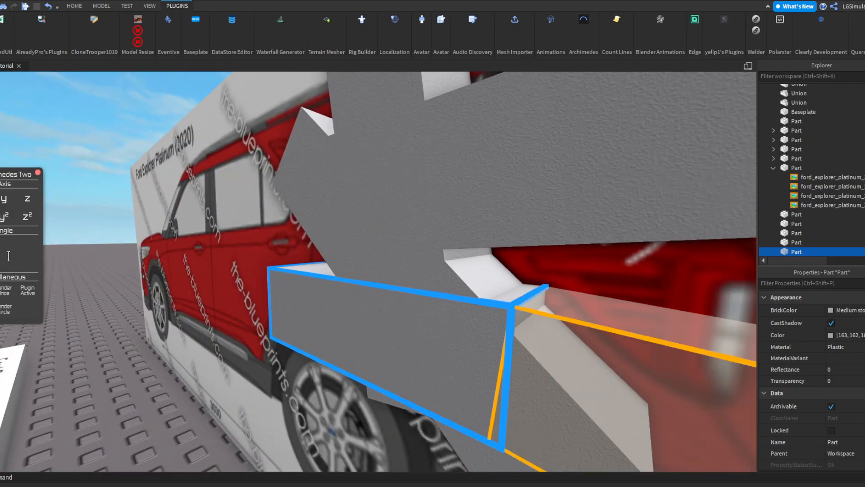
{"action": "right_click_drag", "start_coordinate": [209, 286], "coordinate": [288, 311]}
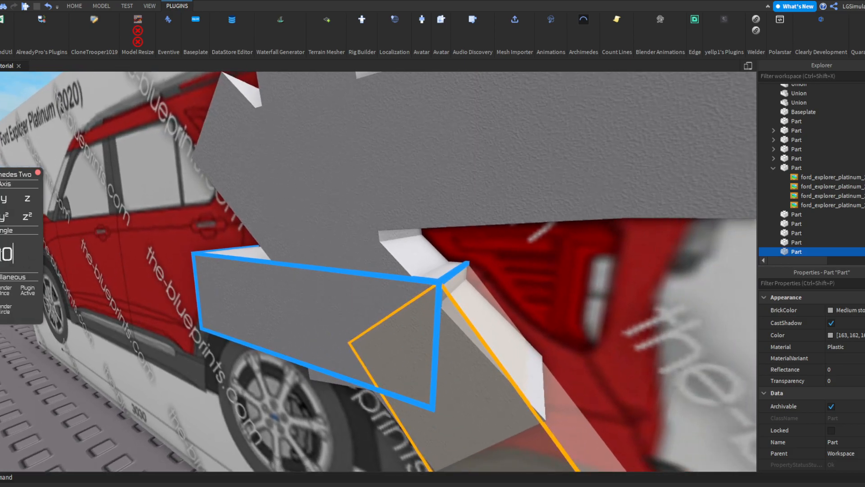
{"action": "left_click", "coordinate": [4, 287]}
{"action": "left_click", "coordinate": [75, 6]}
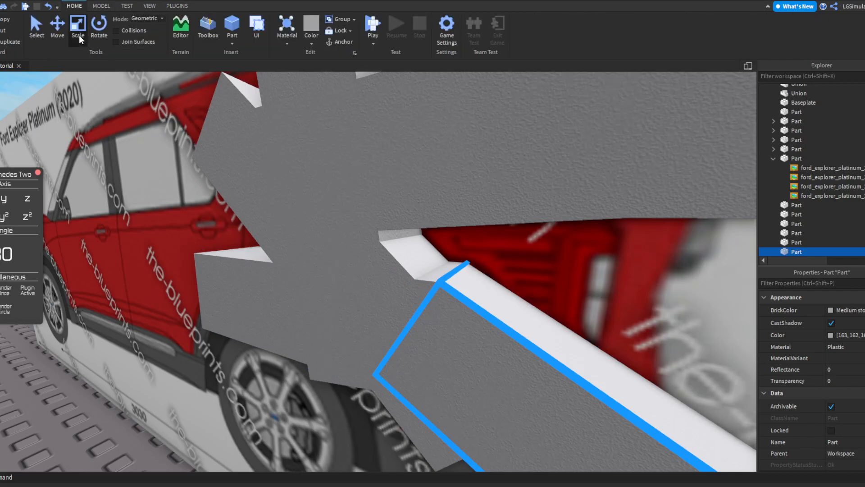
{"action": "left_click", "coordinate": [77, 32]}
{"action": "right_click_drag", "start_coordinate": [518, 279], "coordinate": [583, 342]}
{"action": "left_click_drag", "start_coordinate": [631, 404], "coordinate": [413, 251]}
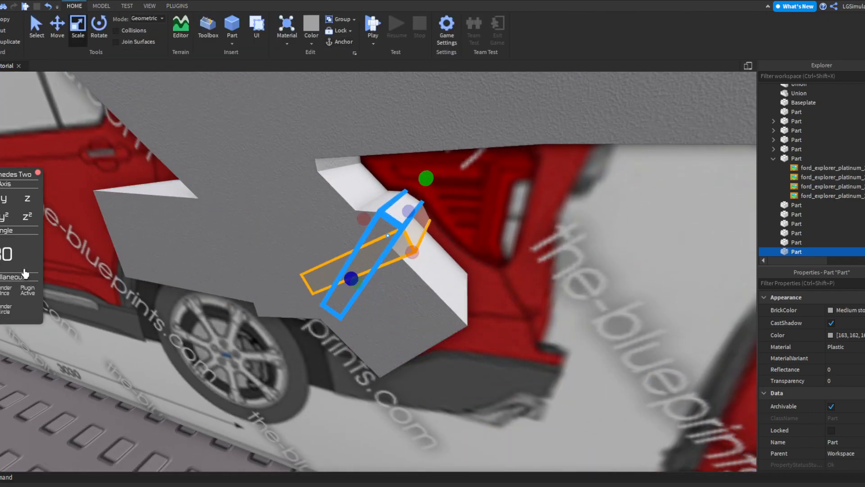
Render another Archimedes segment at a reduced angle and widen it along the tail light's lower curve.
{"action": "type", "text": "0"}
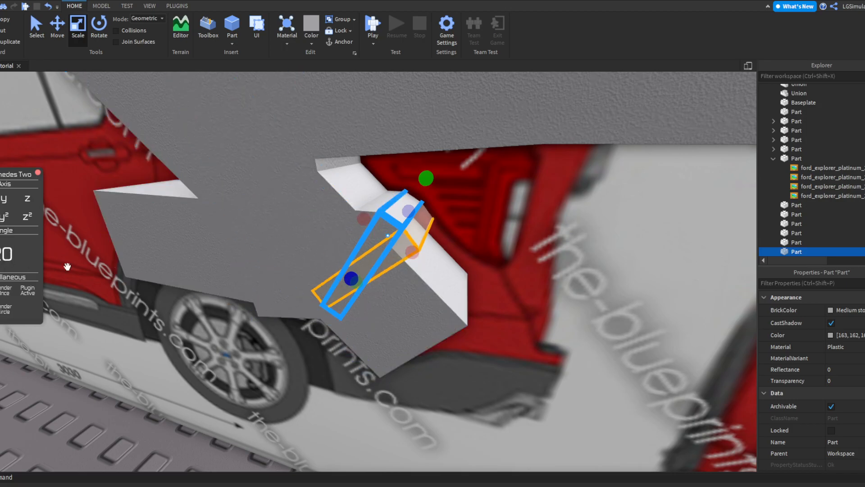
{"action": "left_click", "coordinate": [4, 291]}
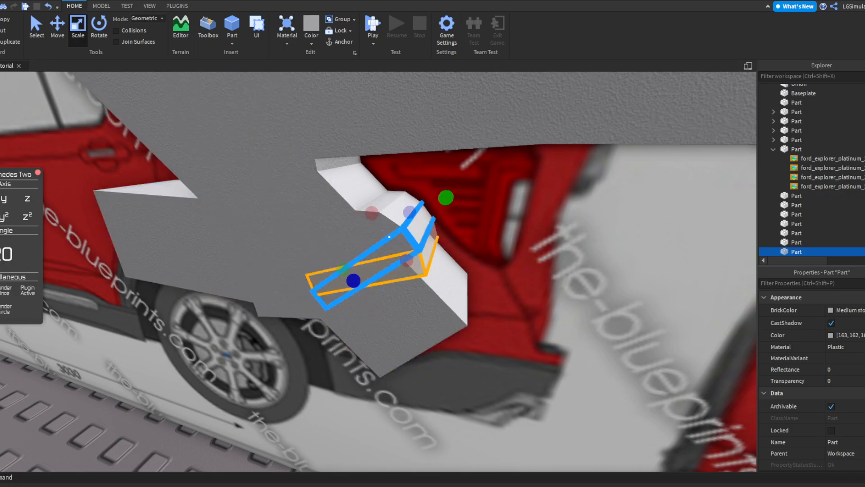
{"action": "mouse_move", "coordinate": [408, 258]}
{"action": "left_mouse_down"}
{"action": "mouse_move", "coordinate": [430, 293]}
{"action": "mouse_move", "coordinate": [411, 267]}
{"action": "left_mouse_up"}
Change the Archimedes angle, render the remaining segments along the tail light's lower curve, and close the plugin.
{"action": "left_click", "coordinate": [4, 255]}
{"action": "type", "text": "5"}
{"action": "key", "text": "Return"}
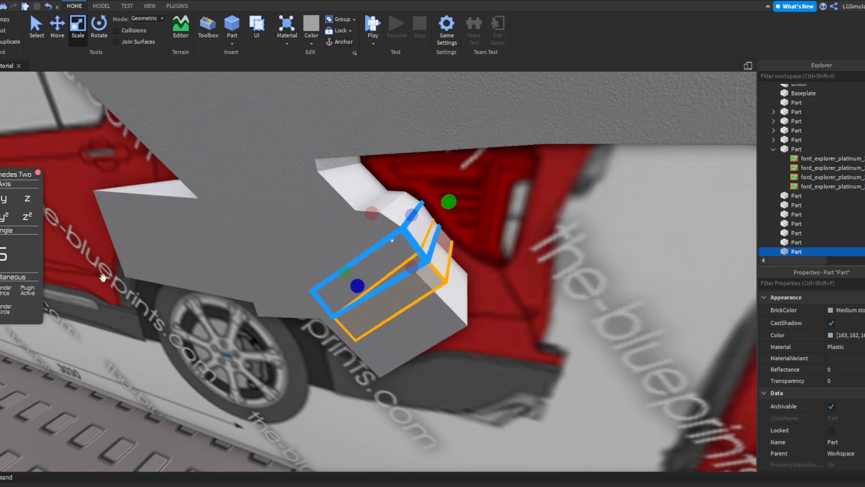
{"action": "left_click", "coordinate": [11, 298]}
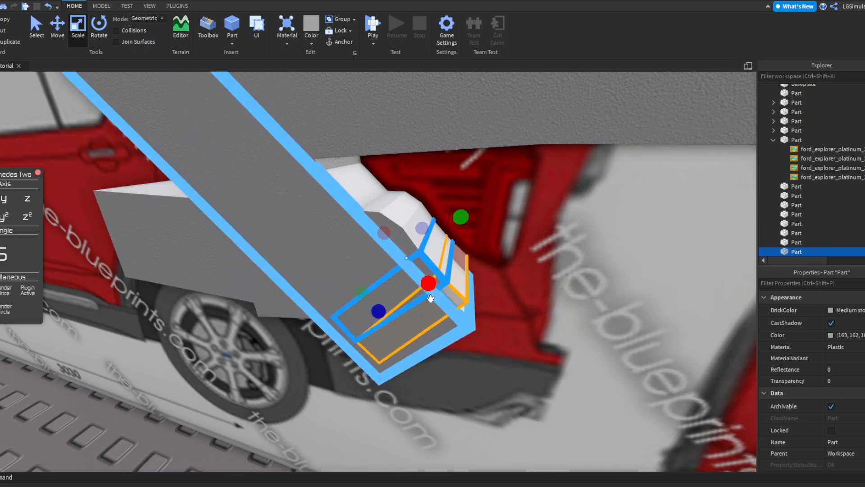
{"action": "left_click", "coordinate": [11, 292]}
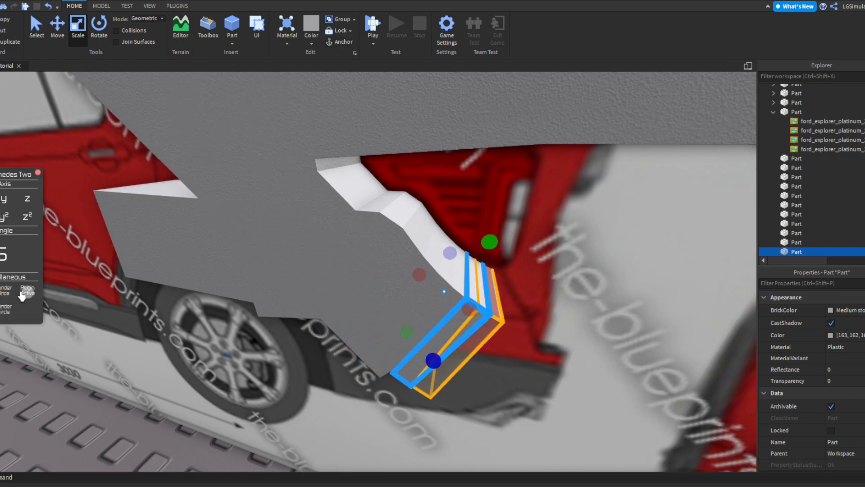
{"action": "left_click", "coordinate": [22, 295]}
{"action": "left_click", "coordinate": [38, 172]}
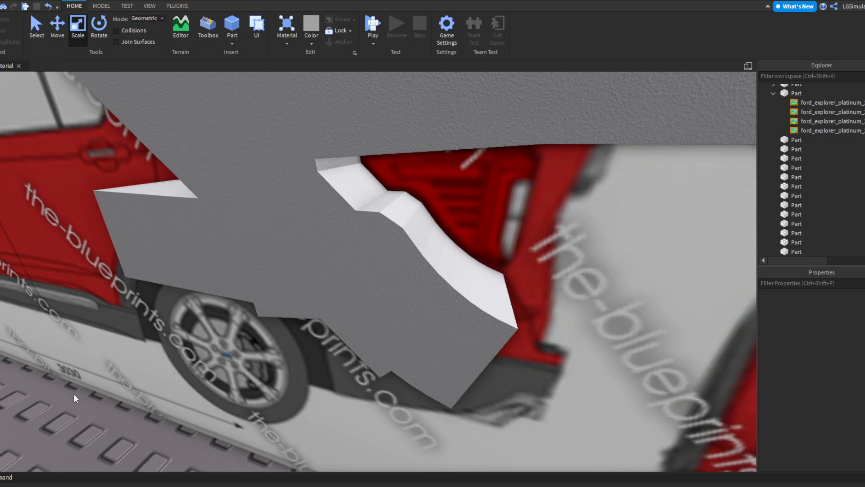
Try to rotate a copy of the upper part diagonally and place it at the side-view tail light's rear edge.
{"action": "scroll", "coordinate": [74, 400], "scroll_direction": "down", "scroll_amount": 10}
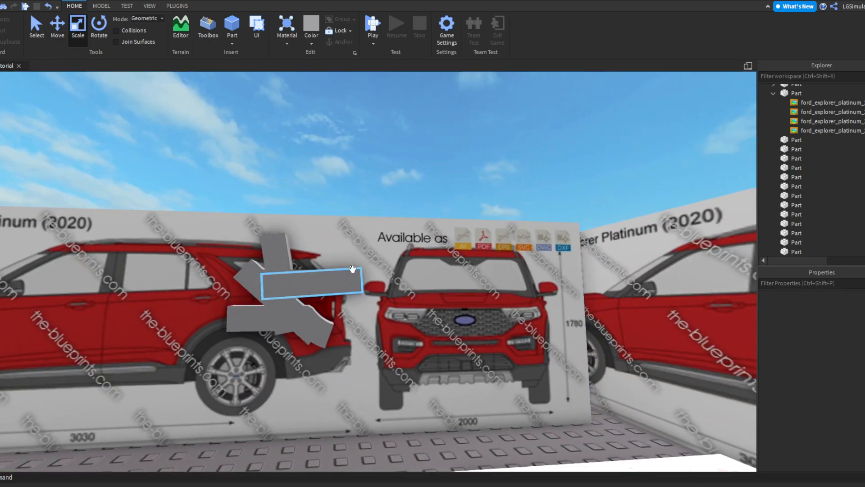
{"action": "scroll", "coordinate": [334, 284], "scroll_direction": "up", "scroll_amount": 6}
{"action": "left_click", "coordinate": [337, 280]}
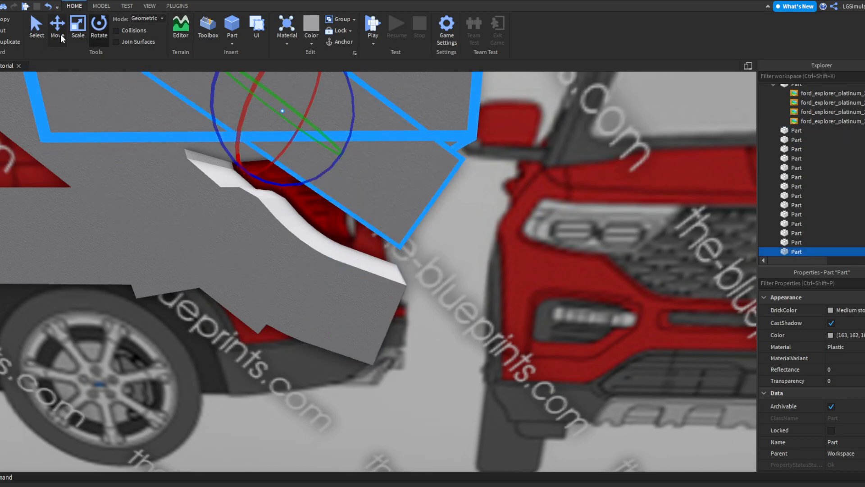
{"action": "left_click_drag", "start_coordinate": [207, 119], "coordinate": [314, 102]}
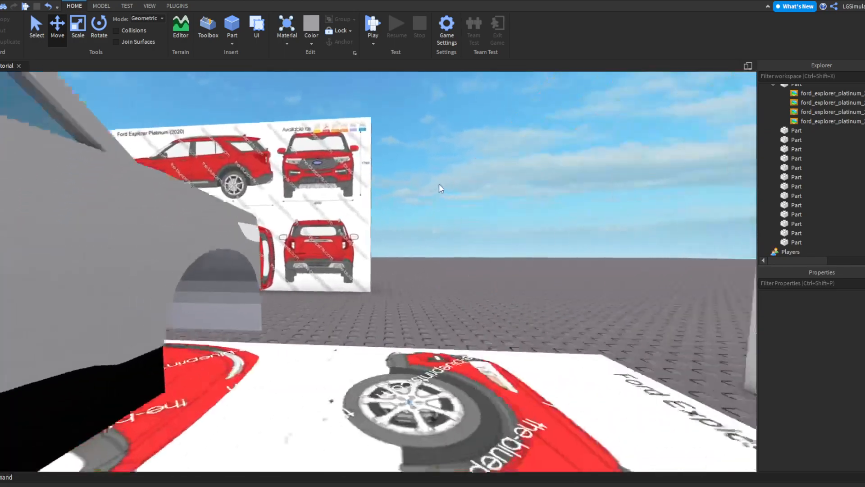
Insert a new part over the rear-view blueprint's tail light and tilt it to follow the light's upper edge.
{"action": "scroll", "coordinate": [440, 182], "scroll_direction": "up", "scroll_amount": 4}
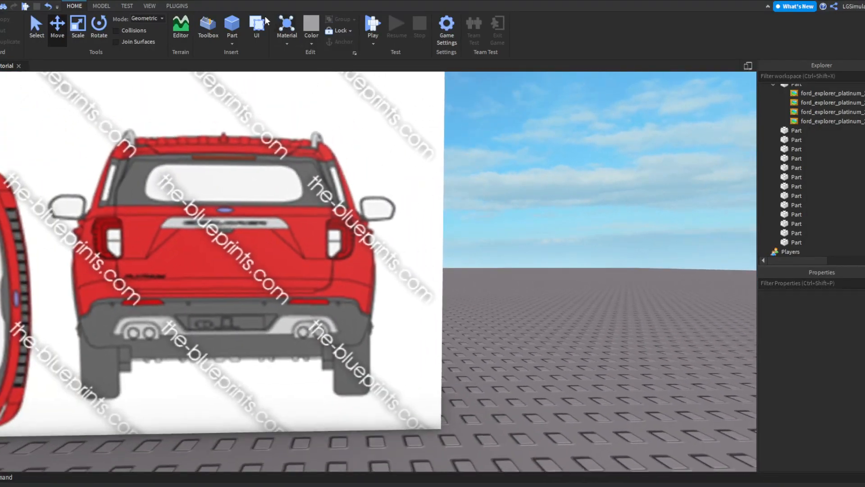
{"action": "key", "text": "w"}
{"action": "left_click", "coordinate": [232, 26]}
{"action": "right_click_drag", "start_coordinate": [347, 119], "coordinate": [368, 105]}
{"action": "left_click_drag", "start_coordinate": [373, 184], "coordinate": [373, 218]}
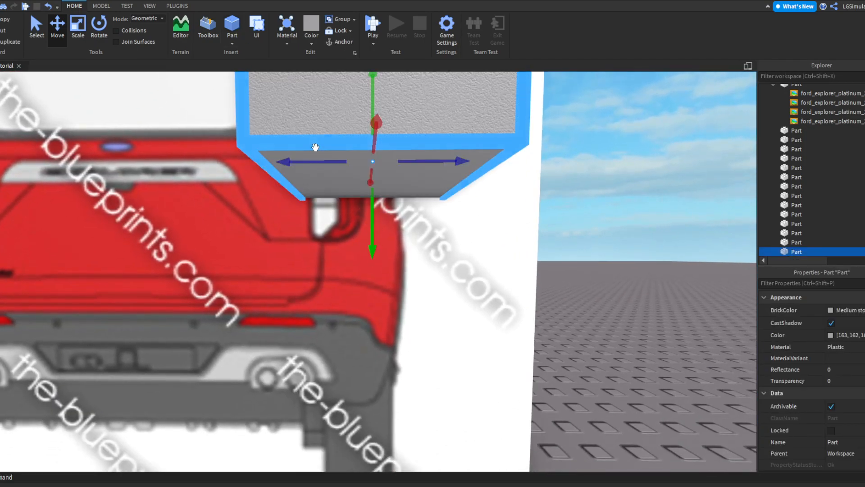
{"action": "left_click_drag", "start_coordinate": [317, 160], "coordinate": [261, 161]}
{"action": "left_click_drag", "start_coordinate": [317, 229], "coordinate": [317, 192]}
{"action": "left_click", "coordinate": [98, 28]}
{"action": "left_click_drag", "start_coordinate": [255, 160], "coordinate": [294, 187]}
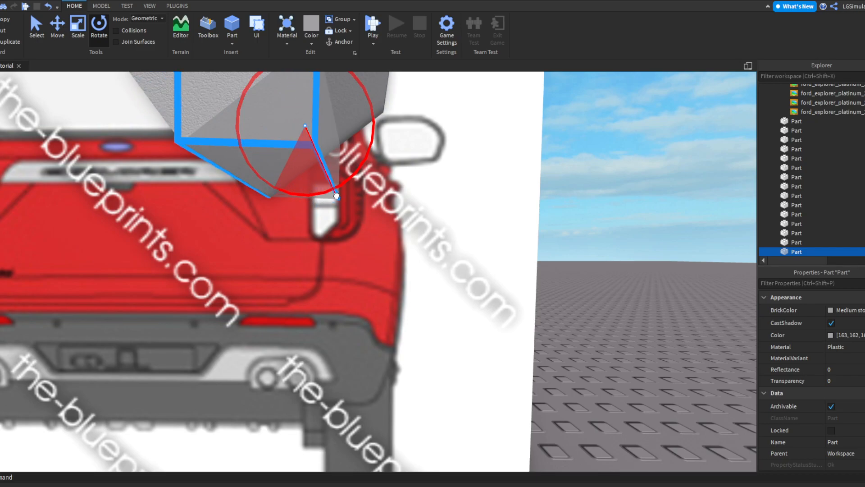
Place an upright copy along the rear-view tail light's inner edge and an angled copy below the light.
{"action": "left_click_drag", "start_coordinate": [305, 214], "coordinate": [306, 299]}
{"action": "left_click_drag", "start_coordinate": [364, 210], "coordinate": [328, 210]}
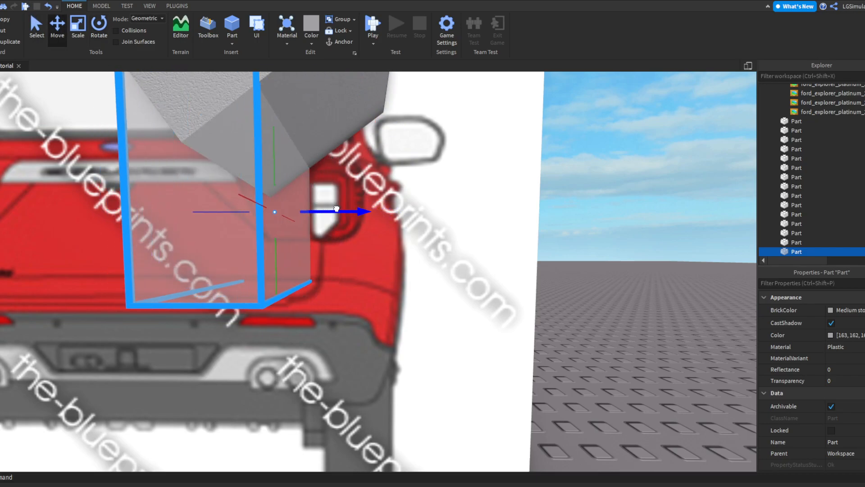
{"action": "key", "text": "ctrl+4"}
{"action": "left_click_drag", "start_coordinate": [246, 253], "coordinate": [288, 267]}
{"action": "left_click", "coordinate": [59, 26]}
{"action": "left_click_drag", "start_coordinate": [274, 173], "coordinate": [274, 209]}
Move the three rear-view tail light parts onto the body's rear corner and union them.
{"action": "left_click", "coordinate": [594, 270]}
{"action": "scroll", "coordinate": [593, 270], "scroll_direction": "down", "scroll_amount": 3}
{"action": "left_click_drag", "start_coordinate": [450, 359], "coordinate": [284, 197]}
{"action": "left_click_drag", "start_coordinate": [323, 227], "coordinate": [455, 239]}
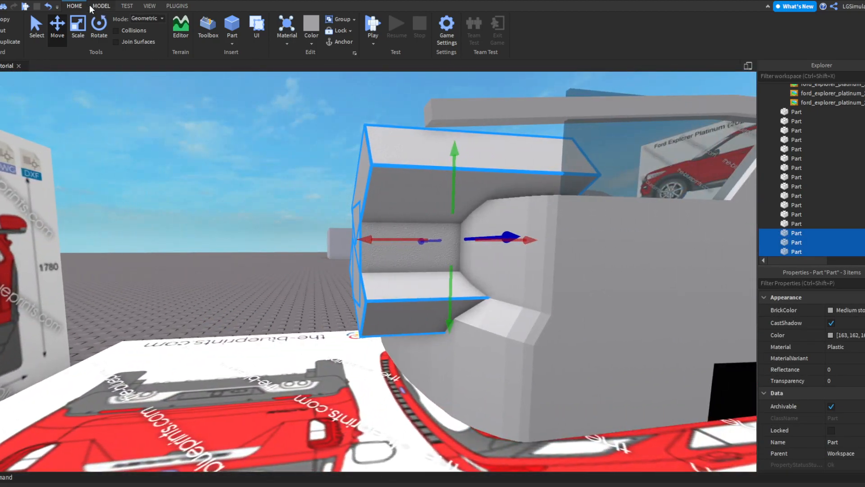
{"action": "left_click", "coordinate": [102, 6]}
{"action": "left_click", "coordinate": [428, 26]}
Select all the parts framing the side-view tail light, without the blueprint, and union them.
{"action": "left_click", "coordinate": [206, 122]}
{"action": "right_click_drag", "start_coordinate": [205, 122], "coordinate": [326, 162]}
{"action": "scroll", "coordinate": [326, 162], "scroll_direction": "down", "scroll_amount": 3}
{"action": "left_click_drag", "start_coordinate": [434, 309], "coordinate": [290, 152]}
{"action": "right_click_drag", "start_coordinate": [290, 153], "coordinate": [328, 223]}
{"action": "scroll", "coordinate": [328, 224], "scroll_direction": "down", "scroll_amount": 5}
{"action": "left_click_drag", "start_coordinate": [301, 187], "coordinate": [353, 248]}
{"action": "key", "text": "a"}
{"action": "key", "text": "w"}
{"action": "left_click", "coordinate": [470, 242], "text": "ctrl"}
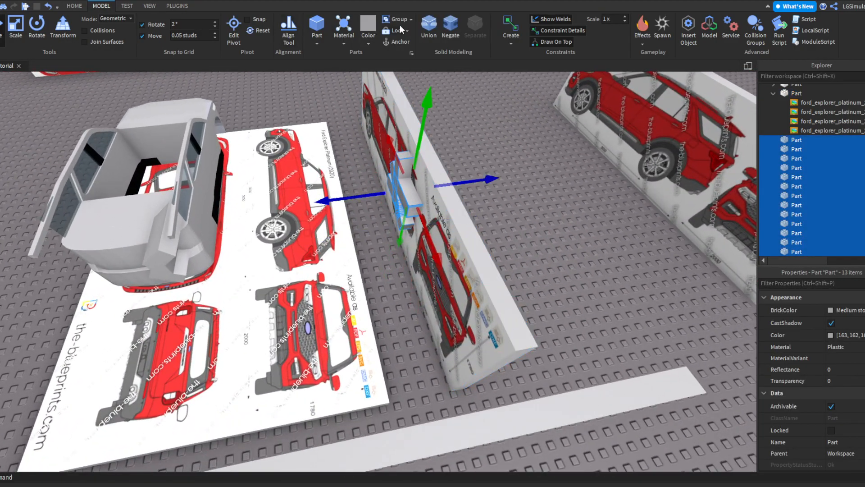
{"action": "key", "text": "ctrl+shift+g"}
Position the side-view tail light union over the body's rear corner.
{"action": "key", "text": "w"}
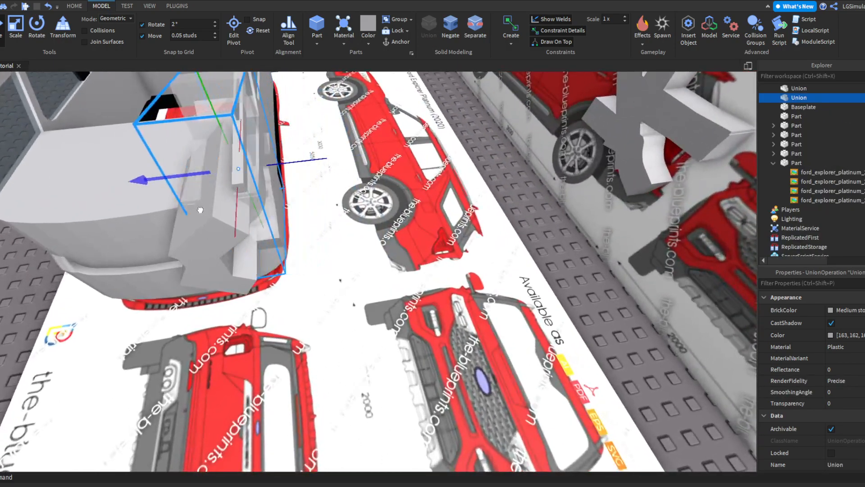
{"action": "key", "text": "w"}
{"action": "right_click_drag", "start_coordinate": [196, 208], "coordinate": [196, 203]}
{"action": "key", "text": "s"}
{"action": "key", "text": "w"}
{"action": "key", "text": "ctrl+d"}
{"action": "left_click_drag", "start_coordinate": [352, 224], "coordinate": [397, 224]}
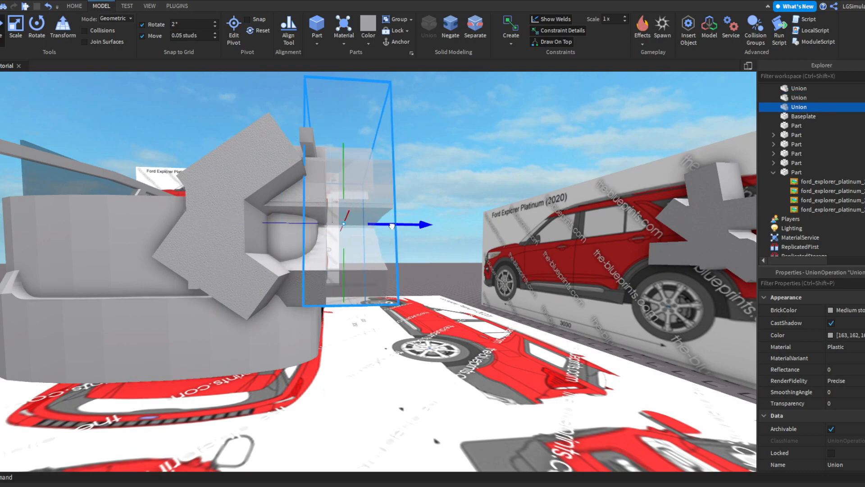
{"action": "key", "text": "ctrl+z"}
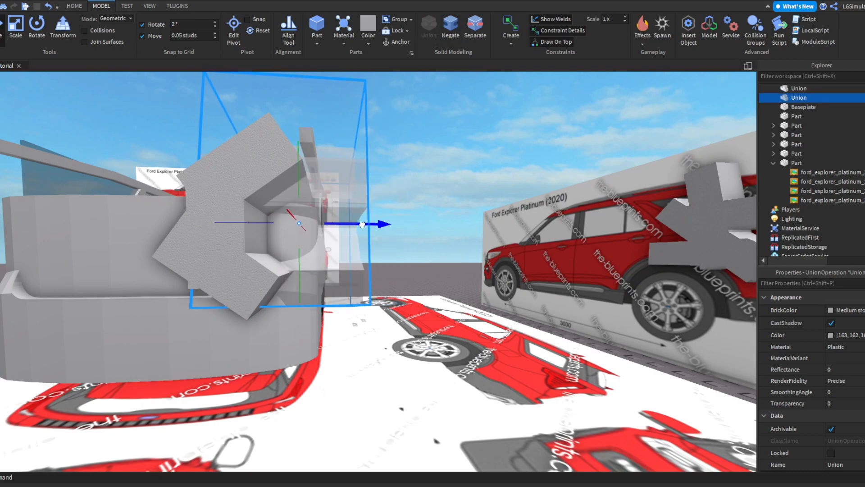
Duplicate the side-view tail light union and move the copy across the body's width.
{"action": "key", "text": "ctrl+d"}
{"action": "key", "text": "a"}
{"action": "mouse_move", "coordinate": [378, 224]}
{"action": "left_mouse_down"}
{"action": "mouse_move", "coordinate": [355, 222]}
{"action": "mouse_move", "coordinate": [390, 221]}
{"action": "left_mouse_up"}
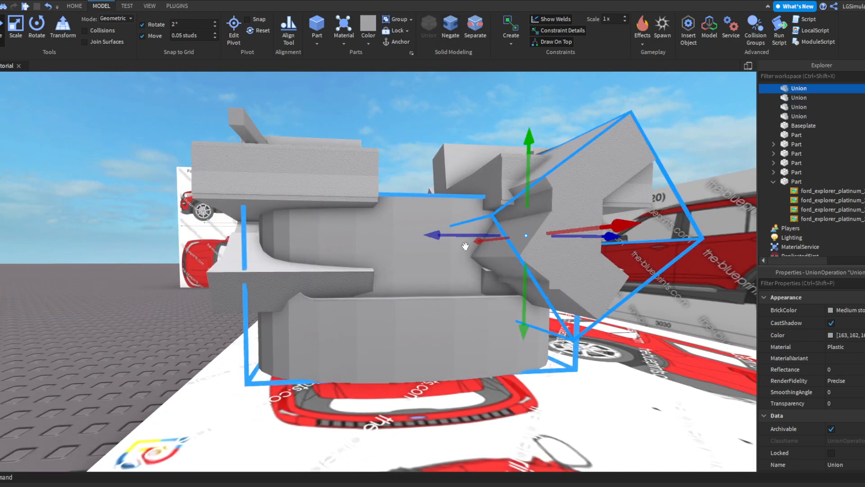
Duplicate the rear-view tail light union and place the copy at the body's opposite rear corner, matching the other tail light.
{"action": "key", "text": "ctrl+d"}
{"action": "left_click_drag", "start_coordinate": [460, 234], "coordinate": [256, 233]}
{"action": "left_click_drag", "start_coordinate": [315, 229], "coordinate": [309, 281]}
{"action": "right_click_drag", "start_coordinate": [309, 281], "coordinate": [277, 261]}
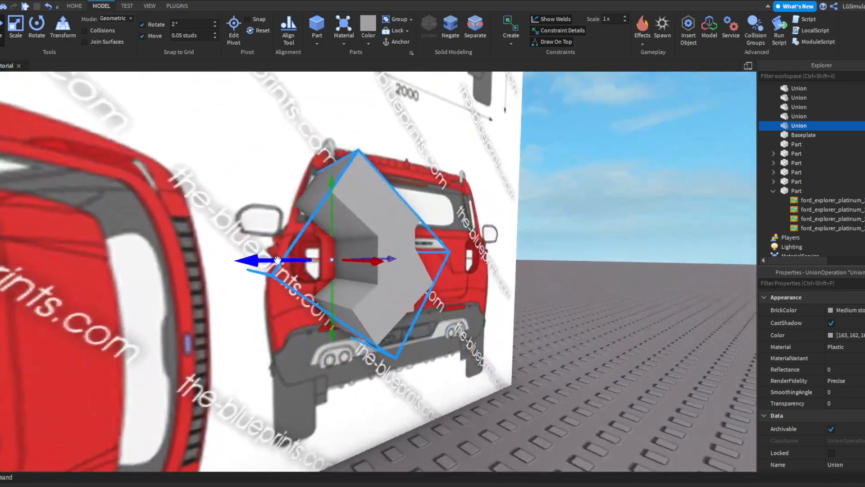
{"action": "scroll", "coordinate": [277, 260], "scroll_direction": "up", "scroll_amount": 5}
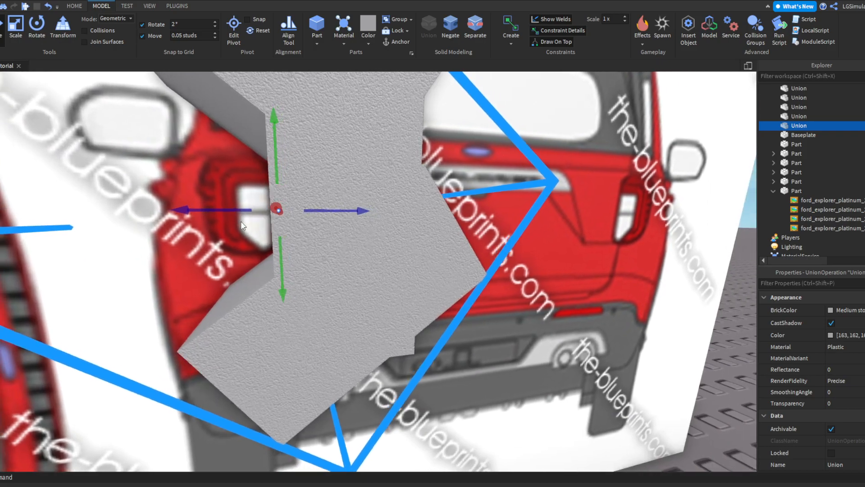
{"action": "scroll", "coordinate": [274, 220], "scroll_direction": "down", "scroll_amount": 10}
{"action": "right_click_drag", "start_coordinate": [274, 220], "coordinate": [196, 213]}
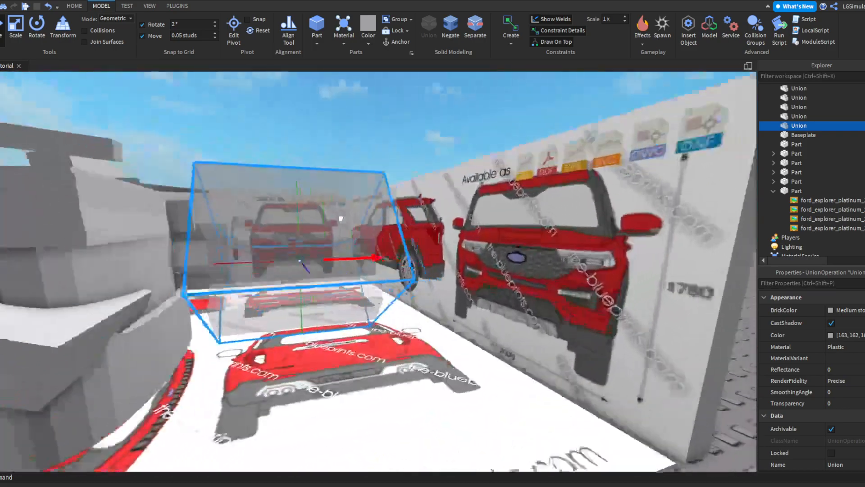
{"action": "left_click", "coordinate": [292, 172]}
Insert a new part and scale it into a block filling the tail light opening at the rear corner.
{"action": "right_click_drag", "start_coordinate": [291, 172], "coordinate": [483, 168]}
{"action": "scroll", "coordinate": [447, 150], "scroll_direction": "up", "scroll_amount": 4}
{"action": "scroll", "coordinate": [447, 150], "scroll_direction": "down", "scroll_amount": 3}
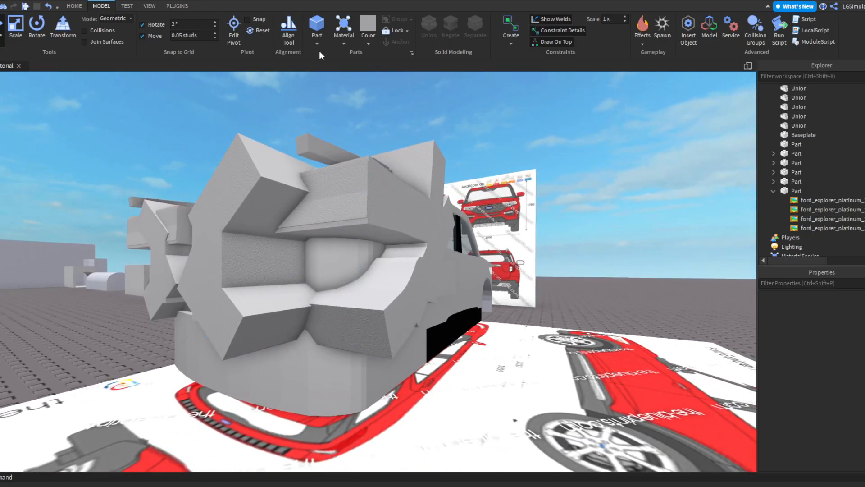
{"action": "left_click", "coordinate": [317, 36]}
{"action": "scroll", "coordinate": [378, 356], "scroll_direction": "down", "scroll_amount": 2}
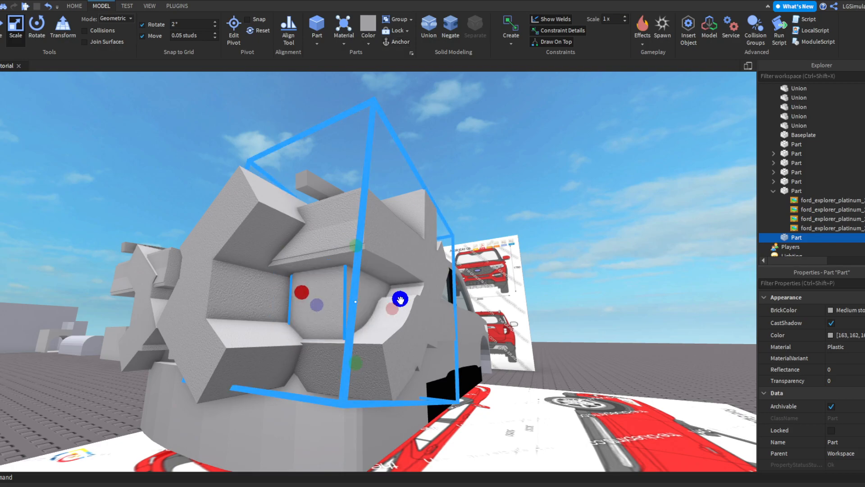
Select the side-view and rear-view unions around the new block and negate them.
{"action": "left_click", "coordinate": [296, 240]}
{"action": "left_click", "coordinate": [225, 240], "text": "ctrl"}
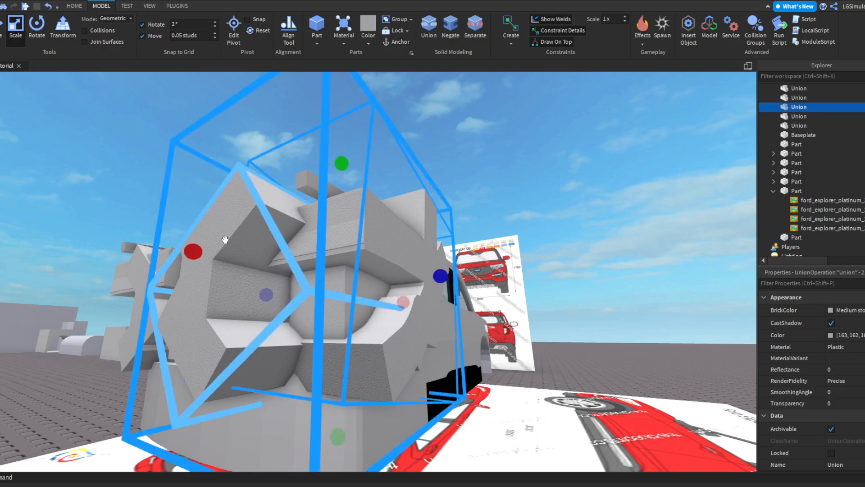
{"action": "left_click", "coordinate": [468, 29]}
Undo the last change to the negated tail light pieces and clear the selection.
{"action": "key", "text": "Delete"}
{"action": "right_click_drag", "start_coordinate": [279, 137], "coordinate": [401, 146]}
{"action": "key", "text": "ctrl+z"}
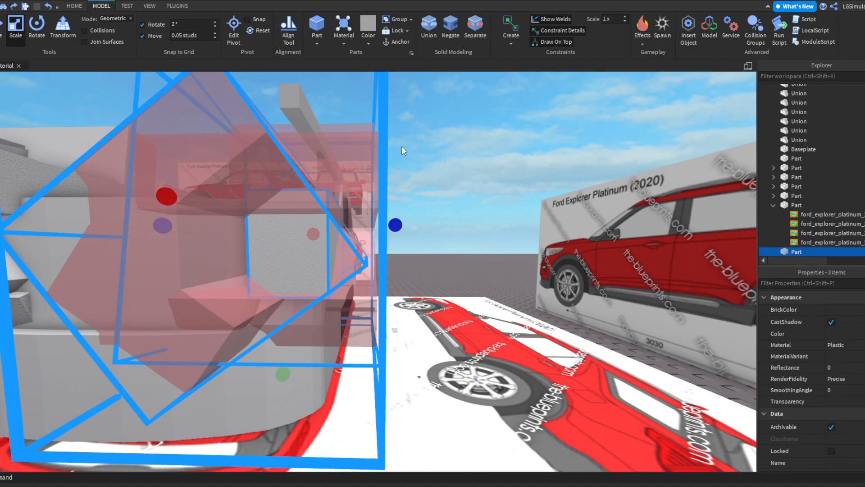
{"action": "left_click", "coordinate": [280, 255]}
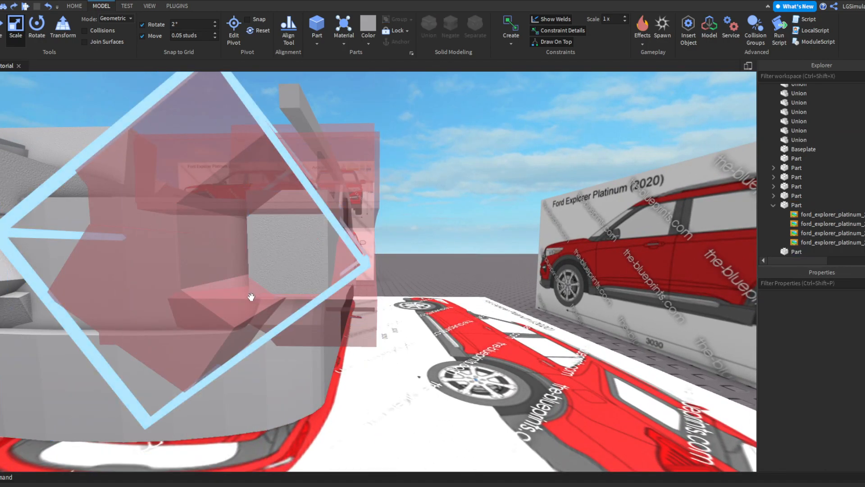
Turn the negated rear-view tail light union back into a solid and separate it into its individual parts.
{"action": "key", "text": "w"}
{"action": "right_click_drag", "start_coordinate": [265, 290], "coordinate": [264, 290]}
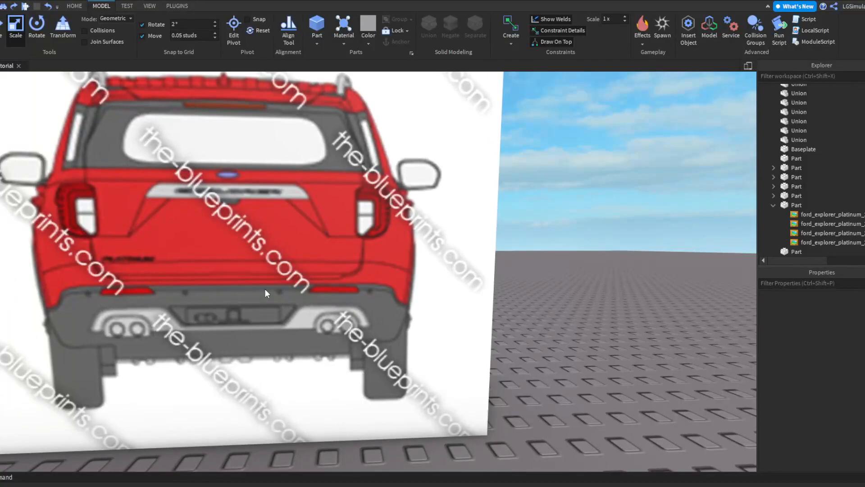
{"action": "key", "text": "s"}
{"action": "right_click_drag", "start_coordinate": [265, 289], "coordinate": [265, 289]}
{"action": "scroll", "coordinate": [501, 185], "scroll_direction": "up", "scroll_amount": 3}
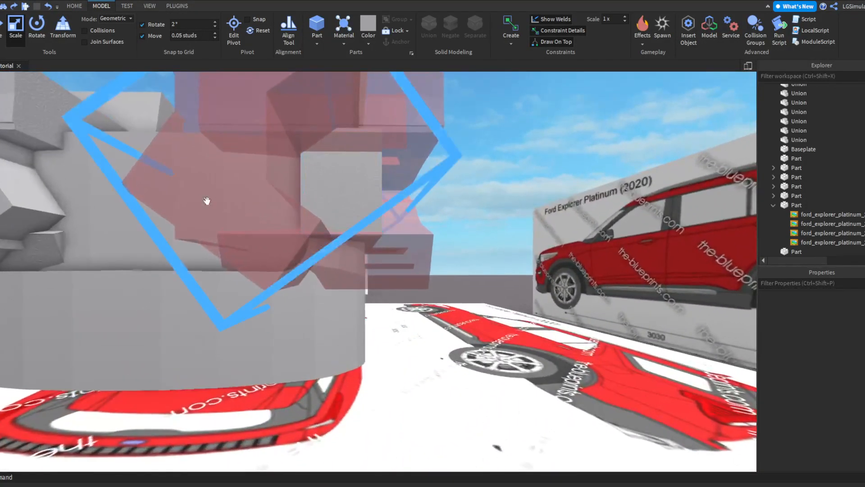
{"action": "left_click", "coordinate": [23, 196]}
{"action": "left_click", "coordinate": [257, 228]}
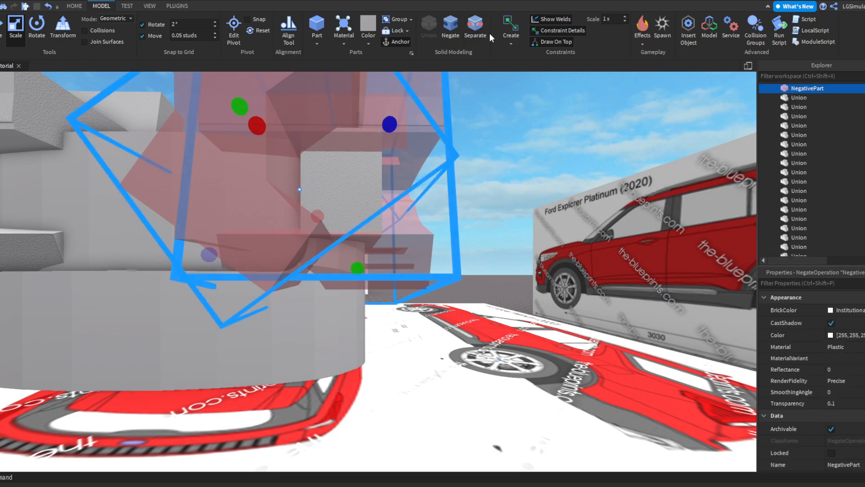
{"action": "left_click", "coordinate": [473, 30]}
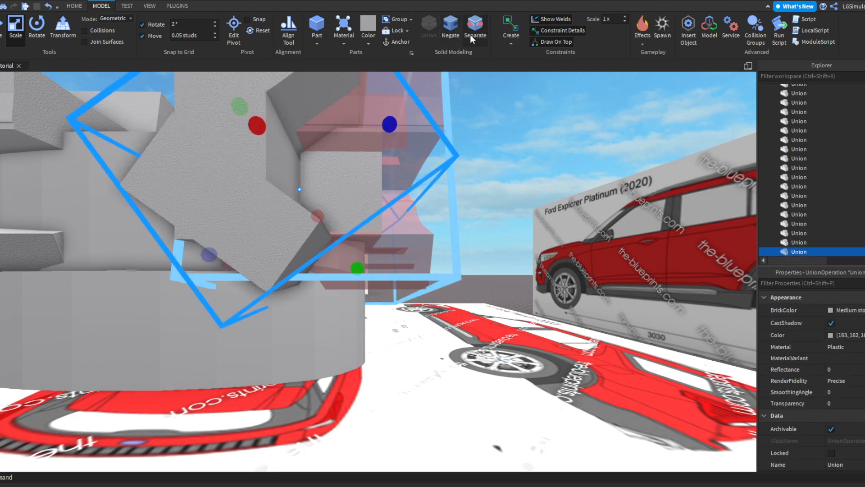
{"action": "scroll", "coordinate": [305, 252], "scroll_direction": "up", "scroll_amount": 3}
{"action": "scroll", "coordinate": [305, 252], "scroll_direction": "up", "scroll_amount": 2}
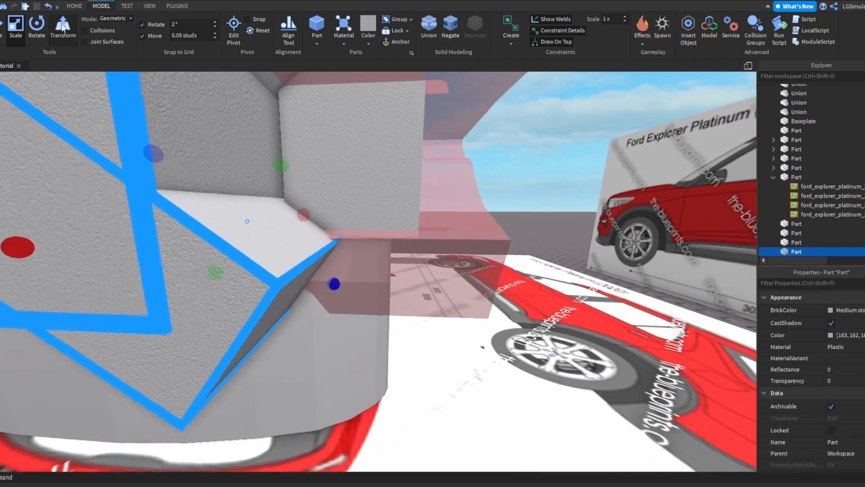
Duplicate one rear-view tail light part and position the copy below the opening, extending past the body's outer corner.
{"action": "key", "text": "ctrl+4"}
{"action": "left_click_drag", "start_coordinate": [301, 185], "coordinate": [271, 158]}
{"action": "left_click_drag", "start_coordinate": [312, 221], "coordinate": [389, 223]}
{"action": "left_click_drag", "start_coordinate": [324, 168], "coordinate": [323, 208]}
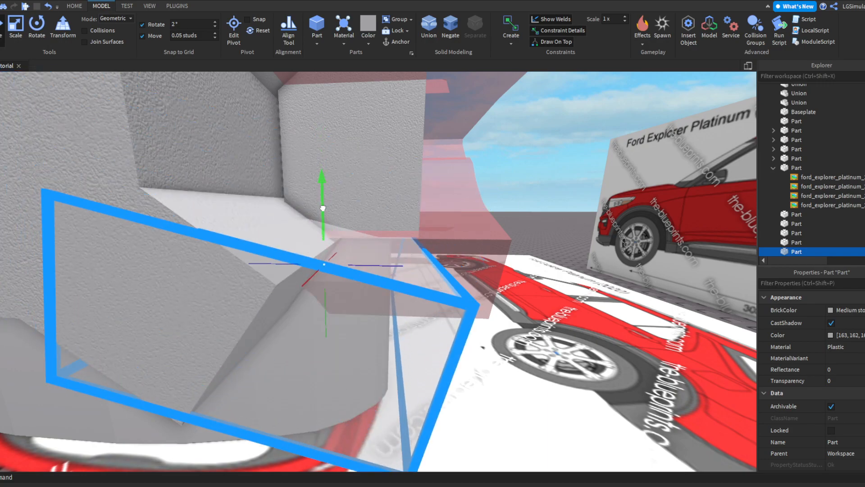
{"action": "key", "text": "Delete"}
Union the rear-view tail light parts, including the added one, and negate the combined shape.
{"action": "right_click_drag", "start_coordinate": [286, 163], "coordinate": [260, 206]}
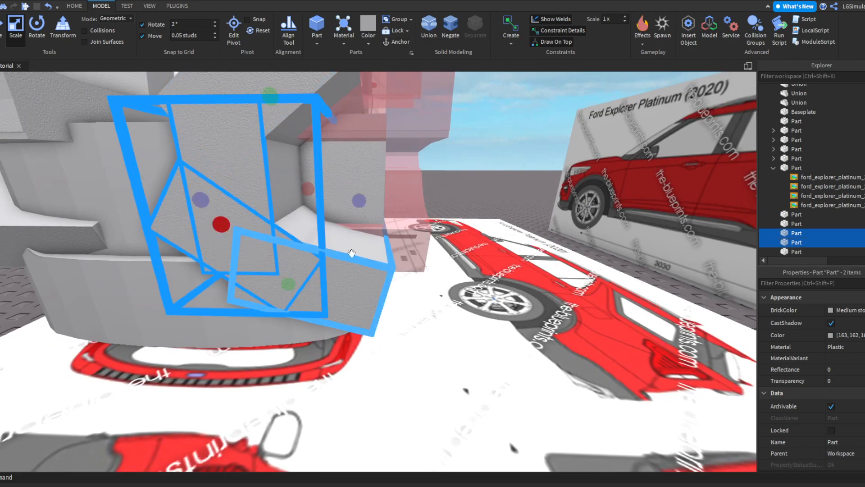
{"action": "left_click", "coordinate": [432, 33]}
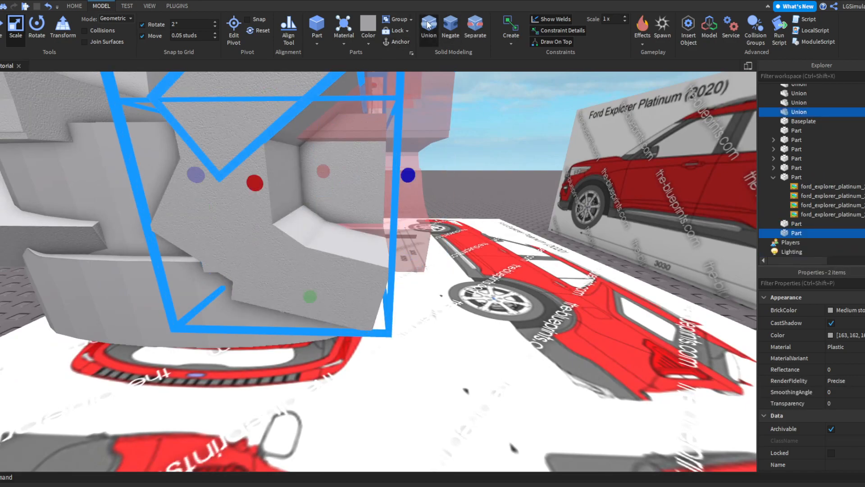
{"action": "mouse_move", "coordinate": [255, 176]}
{"action": "left_mouse_down"}
{"action": "mouse_move", "coordinate": [232, 177]}
{"action": "mouse_move", "coordinate": [383, 175]}
{"action": "mouse_move", "coordinate": [243, 175]}
{"action": "left_mouse_up"}
{"action": "key", "text": "a"}
{"action": "key", "text": "d"}
{"action": "left_click", "coordinate": [400, 196]}
{"action": "key", "text": "d"}
{"action": "left_click", "coordinate": [442, 30]}
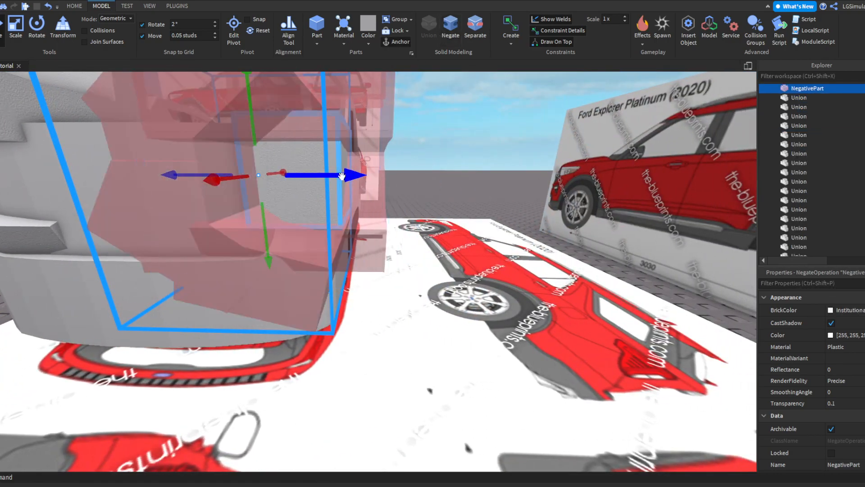
Union the tail light block with both negated shapes to cut it to shape, and select the resulting tail light.
{"action": "left_click", "coordinate": [351, 180], "text": "ctrl"}
{"action": "left_click", "coordinate": [324, 201], "text": "ctrl"}
{"action": "left_click", "coordinate": [428, 32]}
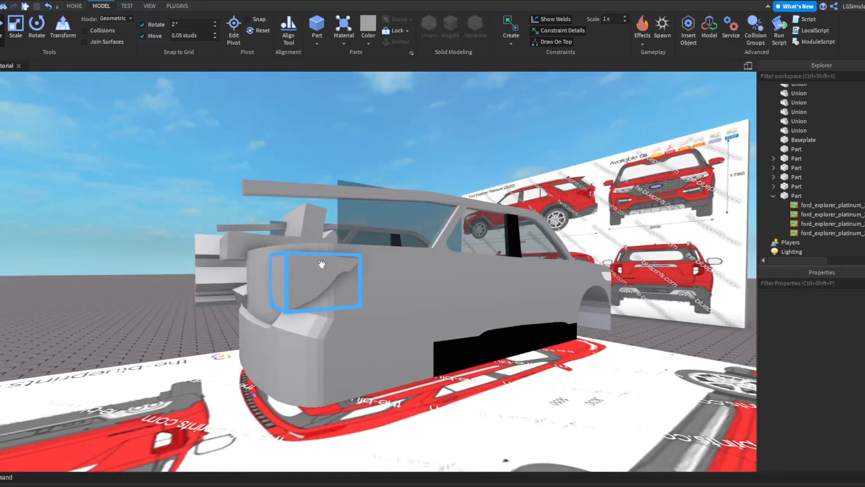
{"action": "left_click", "coordinate": [321, 264]}
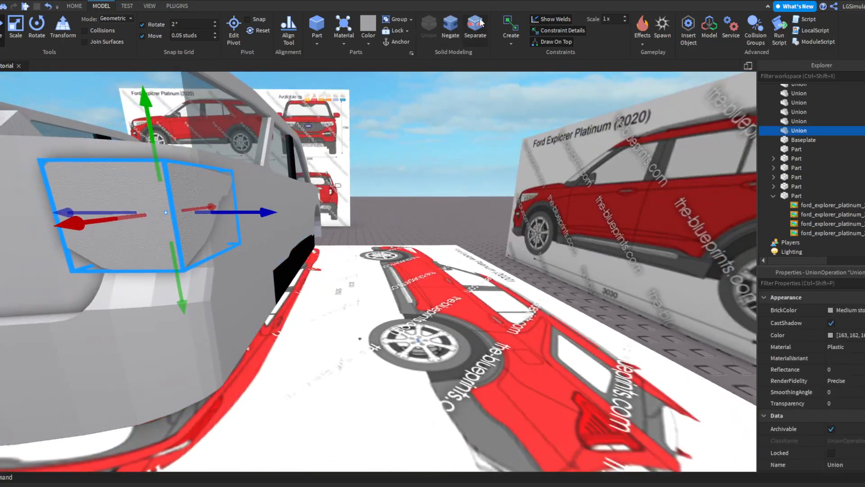
Duplicate the large Fossil-colored block and move the copies toward the car.
{"action": "key", "text": "s"}
{"action": "right_click_drag", "start_coordinate": [380, 161], "coordinate": [315, 237]}
{"action": "left_click", "coordinate": [313, 141]}
{"action": "left_click", "coordinate": [316, 237]}
{"action": "key", "text": "ctrl+d"}
{"action": "left_click_drag", "start_coordinate": [339, 235], "coordinate": [356, 251]}
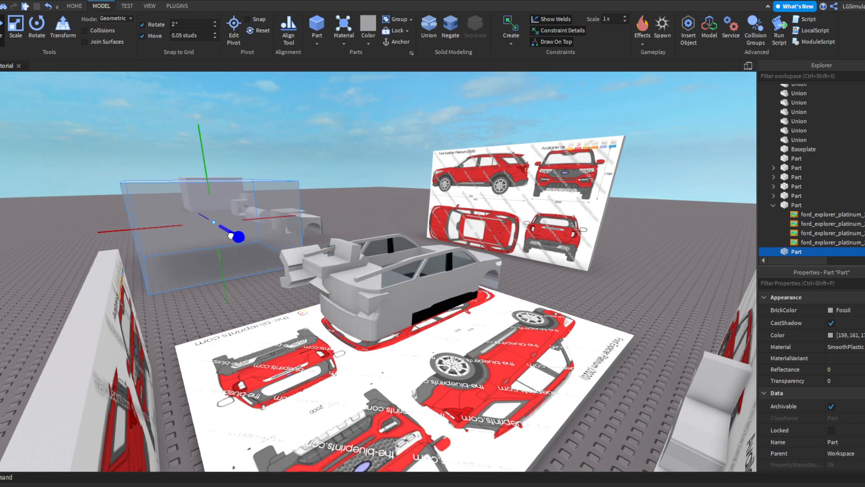
{"action": "key", "text": "ctrl+d"}
{"action": "left_click_drag", "start_coordinate": [231, 229], "coordinate": [351, 289]}
Move the rear-view tail light union across toward the body's opposite rear corner.
{"action": "key", "text": "w"}
{"action": "right_click_drag", "start_coordinate": [352, 289], "coordinate": [349, 257]}
{"action": "key", "text": "s"}
{"action": "key", "text": "w"}
{"action": "key", "text": "s"}
{"action": "key", "text": "s"}
{"action": "key", "text": "w"}
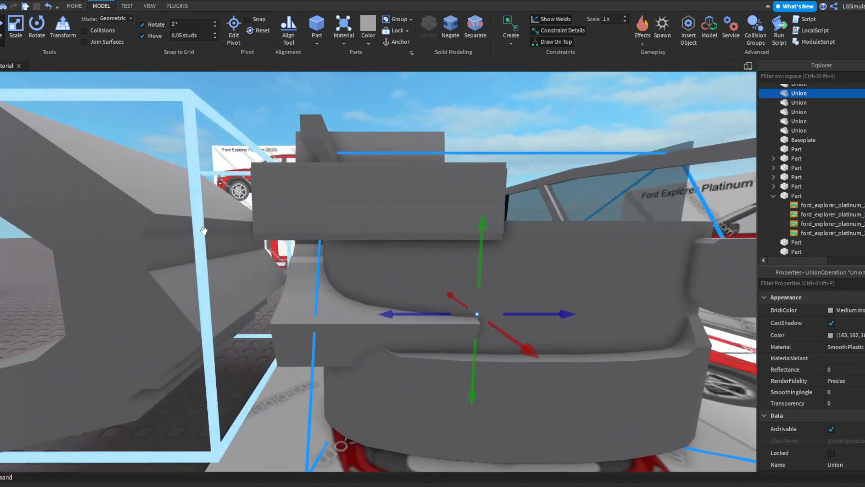
{"action": "left_click", "coordinate": [208, 232]}
{"action": "left_click_drag", "start_coordinate": [245, 267], "coordinate": [393, 268]}
{"action": "left_click_drag", "start_coordinate": [332, 279], "coordinate": [327, 275]}
{"action": "key", "text": "w"}
{"action": "right_click_drag", "start_coordinate": [321, 278], "coordinate": [327, 275]}
{"action": "left_click_drag", "start_coordinate": [327, 276], "coordinate": [348, 289]}
{"action": "right_click_drag", "start_coordinate": [327, 275], "coordinate": [291, 290]}
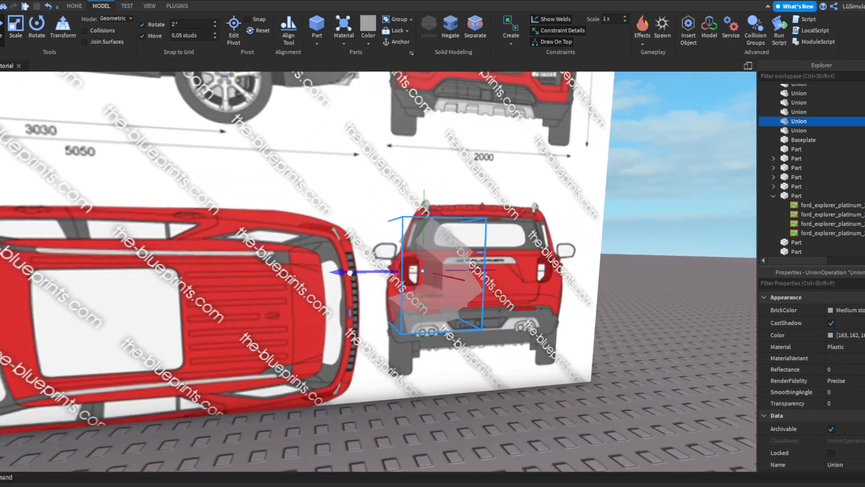
Fine-position the moved tail light union so it lines up with the opposite rear corner of the body.
{"action": "scroll", "coordinate": [271, 278], "scroll_direction": "up", "scroll_amount": 5}
{"action": "left_click_drag", "start_coordinate": [271, 277], "coordinate": [299, 278]}
{"action": "key", "text": "w"}
{"action": "key", "text": "a"}
{"action": "left_click_drag", "start_coordinate": [476, 275], "coordinate": [483, 277]}
{"action": "right_click_drag", "start_coordinate": [479, 275], "coordinate": [482, 276]}
{"action": "key", "text": "s"}
{"action": "left_click_drag", "start_coordinate": [482, 276], "coordinate": [487, 274]}
{"action": "right_click_drag", "start_coordinate": [482, 276], "coordinate": [486, 274]}
{"action": "left_click_drag", "start_coordinate": [486, 275], "coordinate": [315, 276]}
{"action": "key", "text": "w"}
{"action": "right_click_drag", "start_coordinate": [315, 277], "coordinate": [346, 267]}
{"action": "left_click_drag", "start_coordinate": [309, 271], "coordinate": [275, 271]}
{"action": "key", "text": "a"}
Separate the copied tail light union into its block and cutters, and delete the extra negated shapes.
{"action": "left_click", "coordinate": [475, 38]}
{"action": "left_click", "coordinate": [219, 243]}
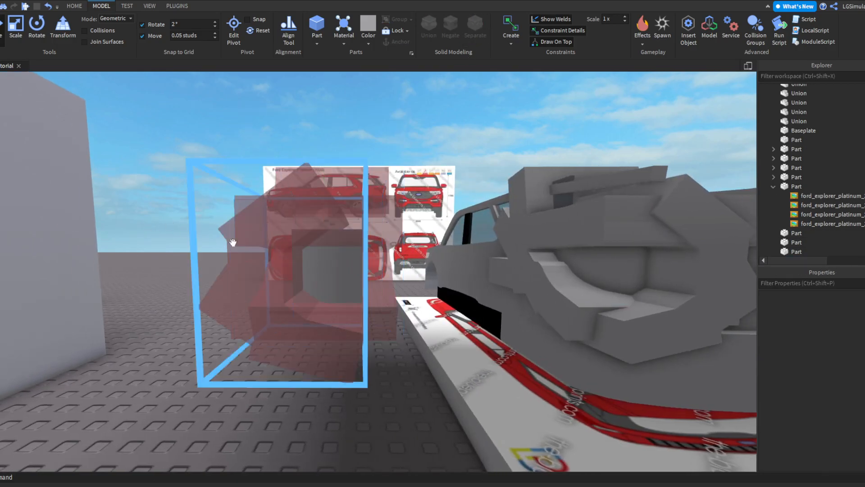
{"action": "left_click", "coordinate": [305, 253]}
{"action": "key", "text": "Delete"}
{"action": "left_click", "coordinate": [274, 221]}
{"action": "key", "text": "Delete"}
Move the remaining tail light block into the opening formed by the unions at the opposite rear corner.
{"action": "left_click", "coordinate": [329, 259]}
{"action": "scroll", "coordinate": [346, 267], "scroll_direction": "up", "scroll_amount": 2}
{"action": "left_click_drag", "start_coordinate": [275, 265], "coordinate": [374, 265]}
{"action": "key", "text": "d"}
{"action": "scroll", "coordinate": [344, 267], "scroll_direction": "down", "scroll_amount": 2}
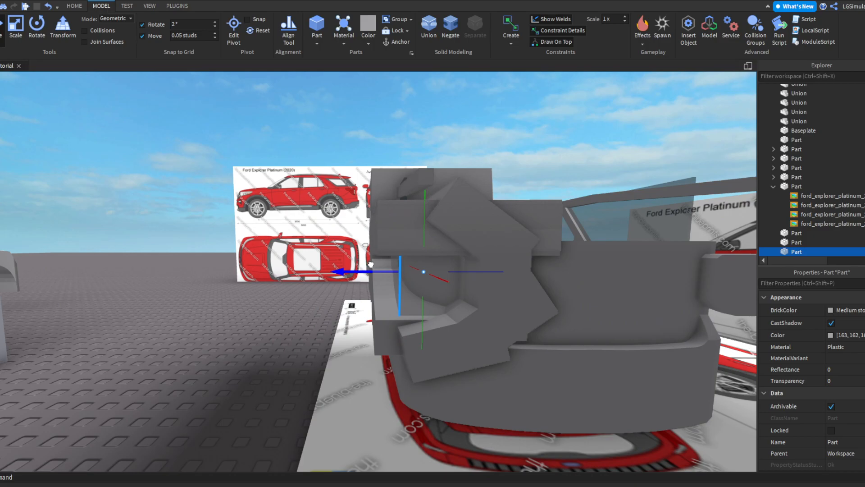
Cut the opposite tail light by negating the surrounding shape unions and joining them with the block.
{"action": "left_click", "coordinate": [413, 247]}
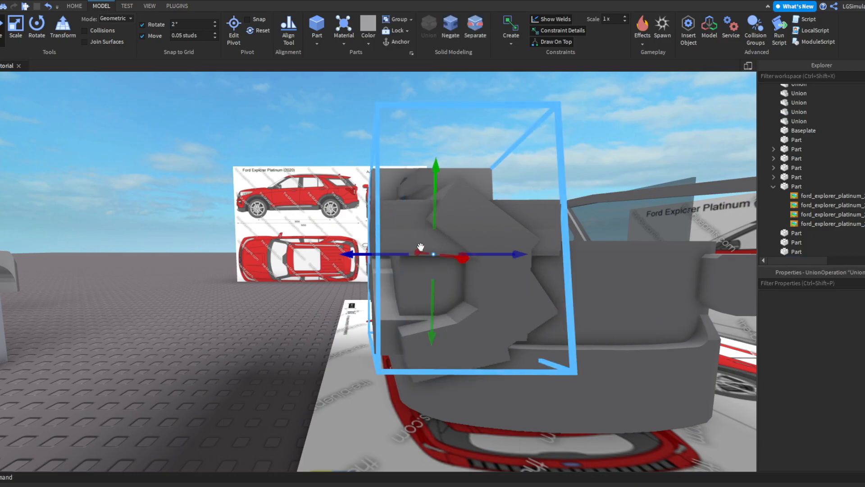
{"action": "left_click", "coordinate": [431, 275]}
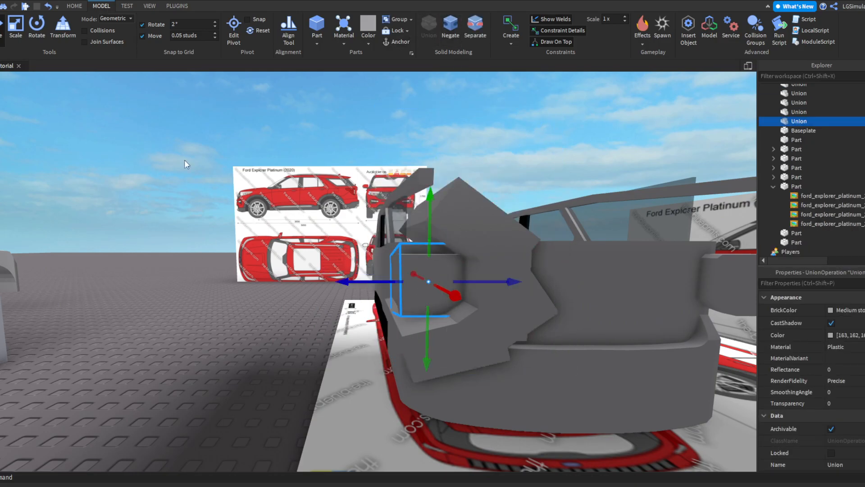
{"action": "left_click", "coordinate": [458, 26]}
{"action": "left_click", "coordinate": [431, 285], "text": "ctrl"}
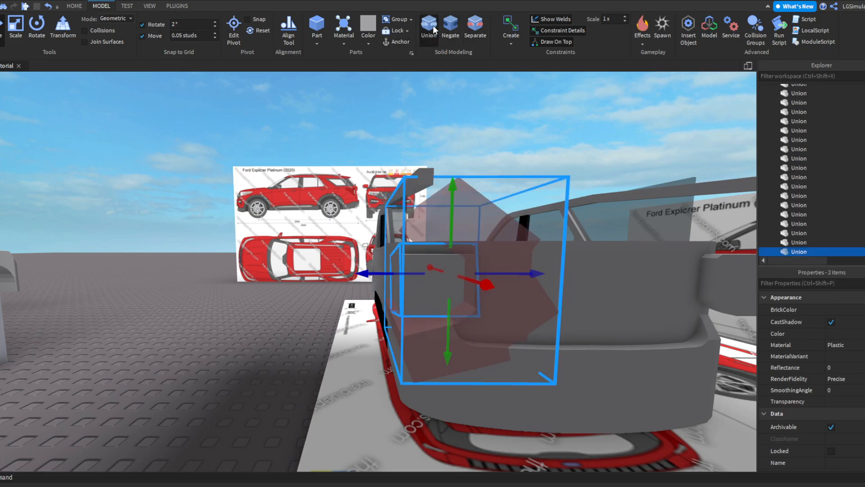
{"action": "left_click", "coordinate": [433, 25]}
Select the finished tail lights on both rear corners and union them into one object.
{"action": "right_click_drag", "start_coordinate": [388, 272], "coordinate": [418, 280]}
{"action": "key", "text": "d"}
{"action": "key", "text": "d"}
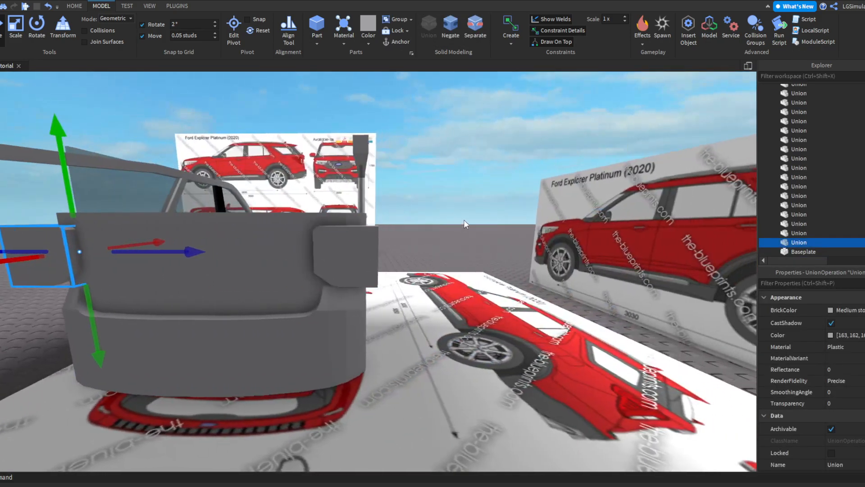
{"action": "left_click", "coordinate": [463, 220]}
{"action": "key", "text": "a"}
{"action": "right_click_drag", "start_coordinate": [302, 256], "coordinate": [252, 240]}
{"action": "key", "text": "a"}
{"action": "left_click", "coordinate": [280, 235]}
{"action": "key", "text": "d"}
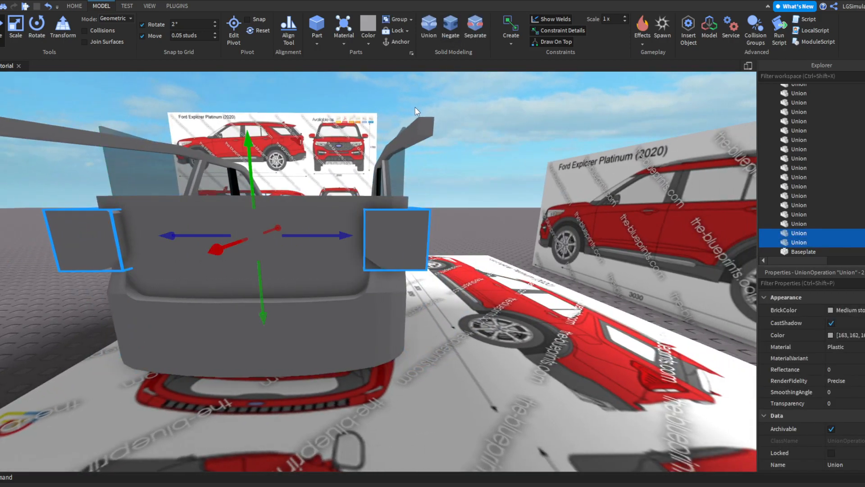
{"action": "right_click_drag", "start_coordinate": [415, 107], "coordinate": [418, 135]}
{"action": "key", "text": "a"}
{"action": "right_click_drag", "start_coordinate": [333, 195], "coordinate": [332, 197]}
{"action": "key", "text": "d"}
{"action": "key", "text": "d"}
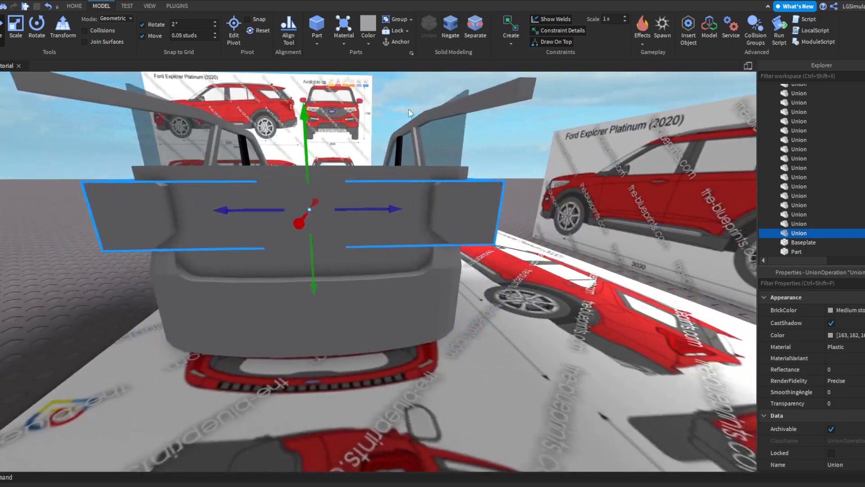
Negate the joined tail light union and union it with the rear body piece to cut both openings.
{"action": "key", "text": "a"}
{"action": "right_click_drag", "start_coordinate": [440, 167], "coordinate": [487, 123]}
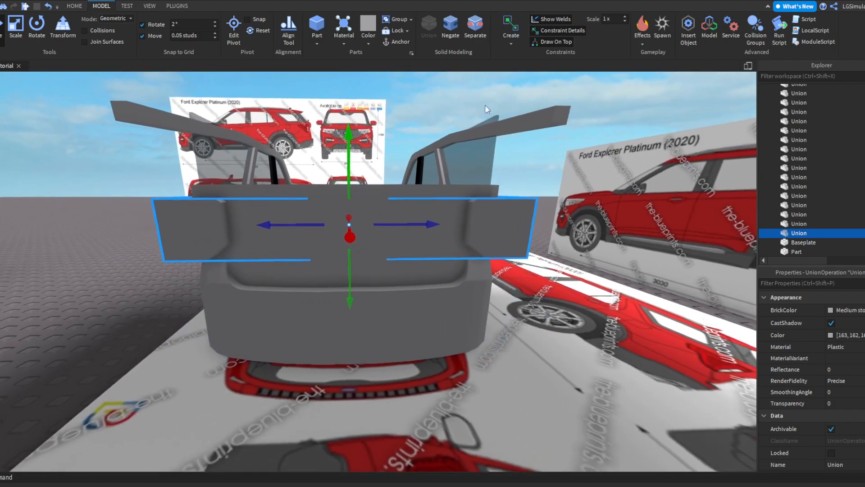
{"action": "right_click_drag", "start_coordinate": [456, 73], "coordinate": [456, 78]}
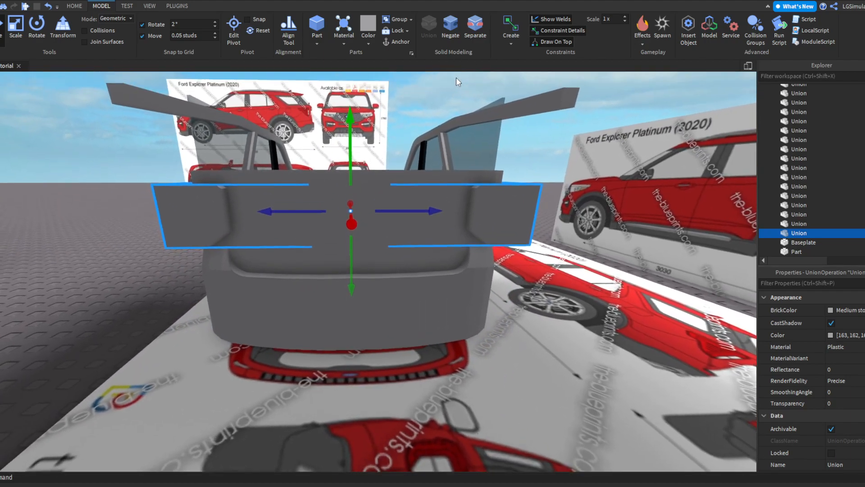
{"action": "left_click", "coordinate": [448, 26]}
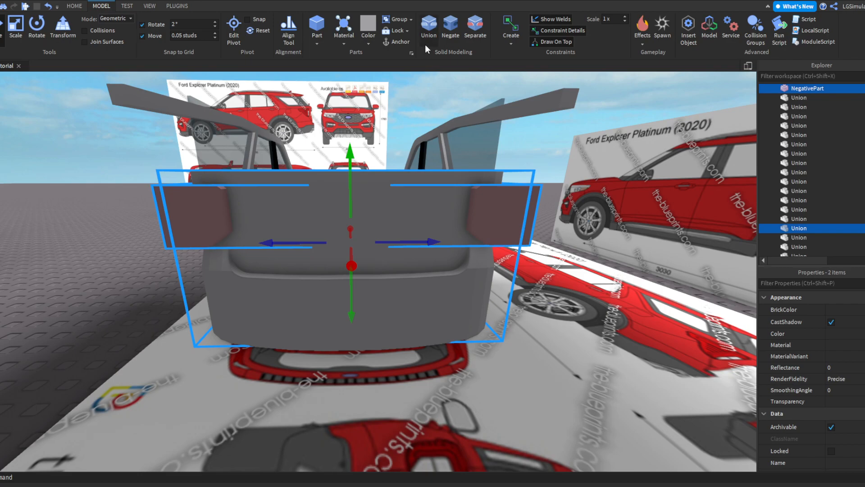
{"action": "left_click", "coordinate": [425, 45]}
{"action": "left_click", "coordinate": [90, 240]}
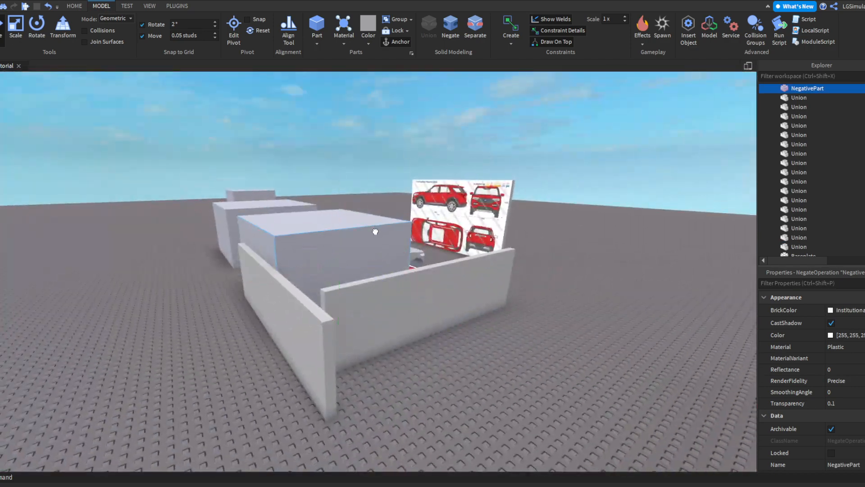
{"action": "left_click", "coordinate": [329, 120]}
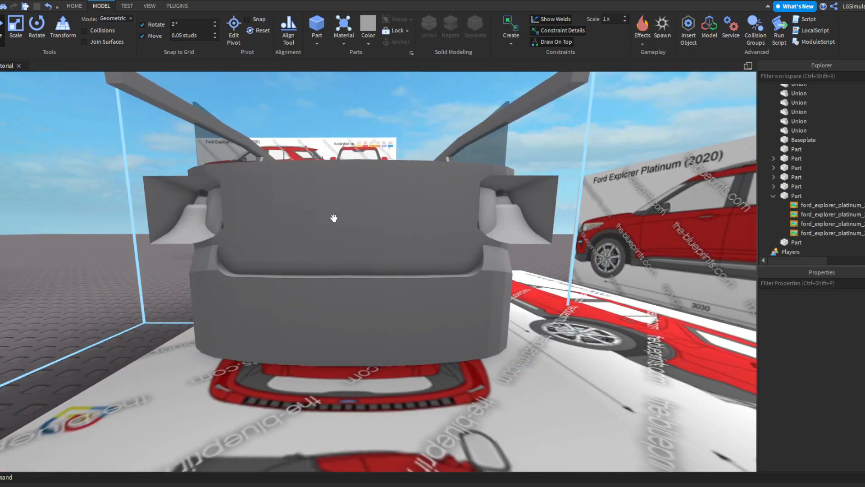
Separate the rear body union that has the tail light cutouts, and undo the separation.
{"action": "left_click", "coordinate": [283, 211]}
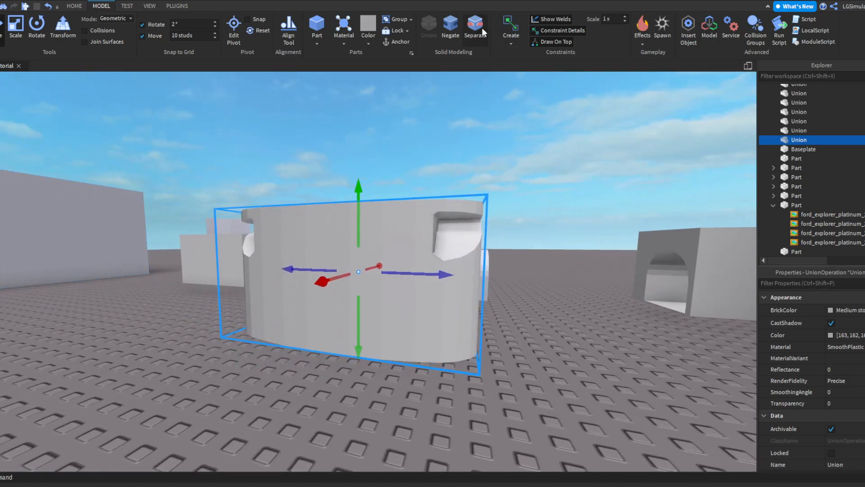
{"action": "left_click", "coordinate": [480, 28]}
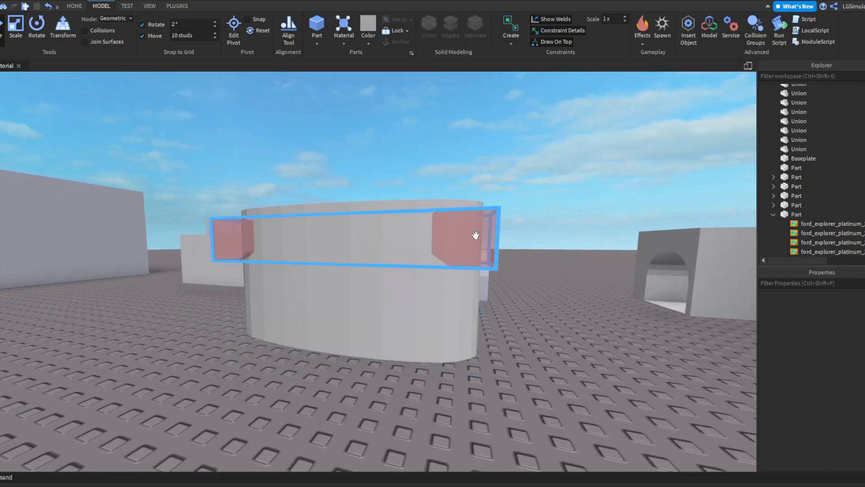
{"action": "key", "text": "ctrl+z"}
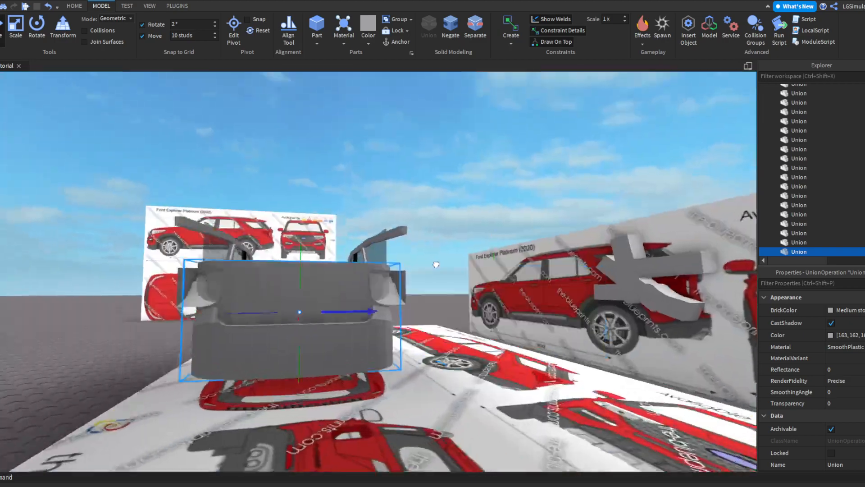
Negate the large block around the rear, move the displaced union back onto the body and union the two.
{"action": "key", "text": "f"}
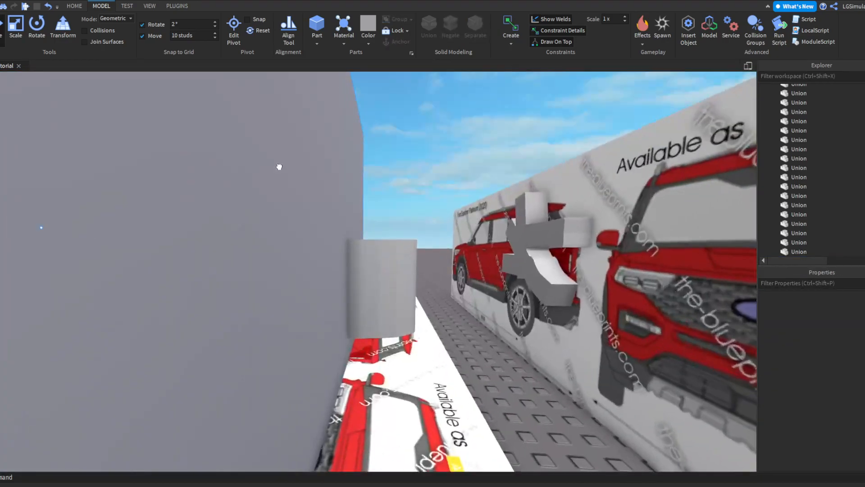
{"action": "left_click", "coordinate": [450, 42]}
{"action": "left_click", "coordinate": [391, 275]}
{"action": "left_click_drag", "start_coordinate": [388, 279], "coordinate": [218, 278]}
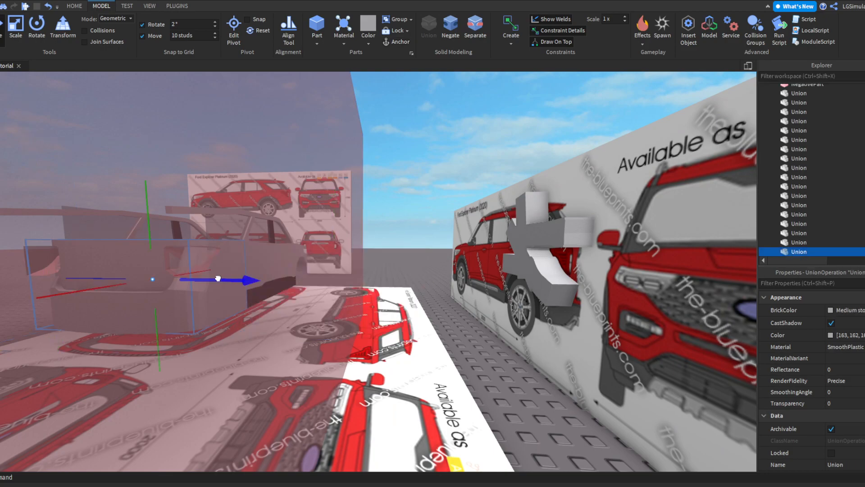
{"action": "left_click", "coordinate": [332, 223], "text": "ctrl"}
{"action": "left_click", "coordinate": [429, 36]}
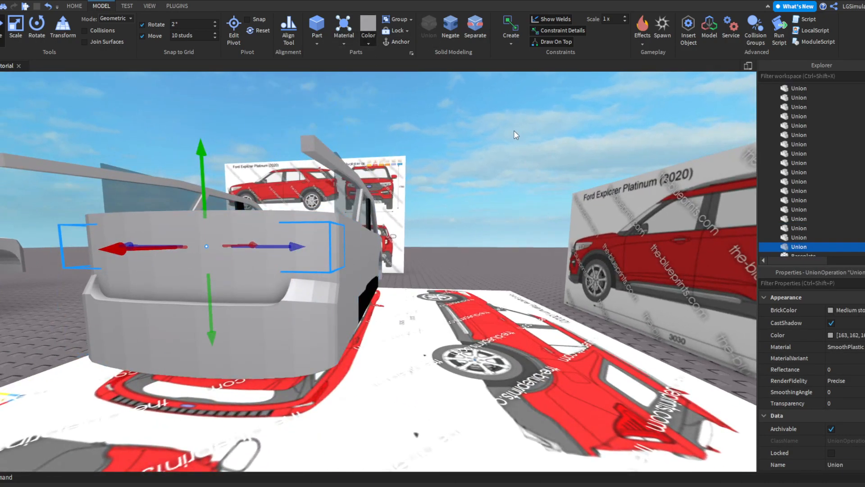
Color the tail light union red.
{"action": "scroll", "coordinate": [802, 353], "scroll_direction": "down", "scroll_amount": 5}
{"action": "left_click", "coordinate": [831, 357]}
{"action": "left_click", "coordinate": [486, 187]}
Set the move snap increment to 0.05 studs.
{"action": "right_click_drag", "start_coordinate": [486, 187], "coordinate": [488, 186]}
{"action": "scroll", "coordinate": [487, 185], "scroll_direction": "up", "scroll_amount": 10}
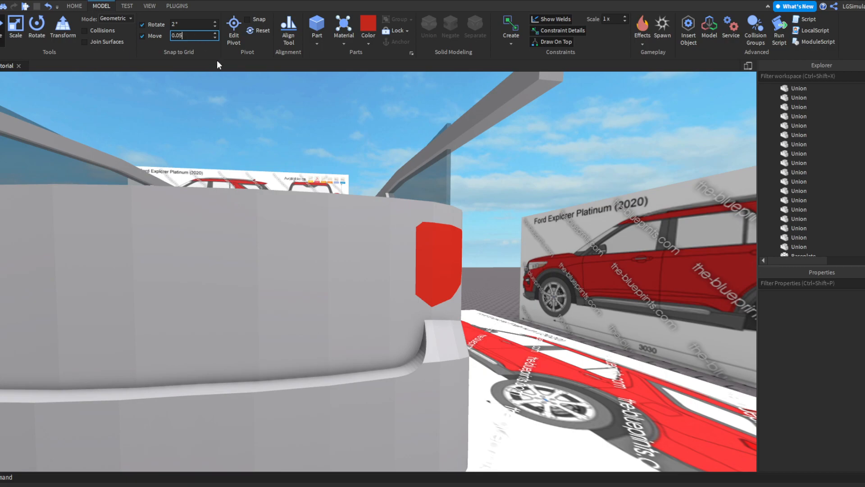
{"action": "left_click", "coordinate": [264, 127]}
{"action": "scroll", "coordinate": [268, 125], "scroll_direction": "down", "scroll_amount": 8}
{"action": "right_click_drag", "start_coordinate": [273, 120], "coordinate": [270, 285]}
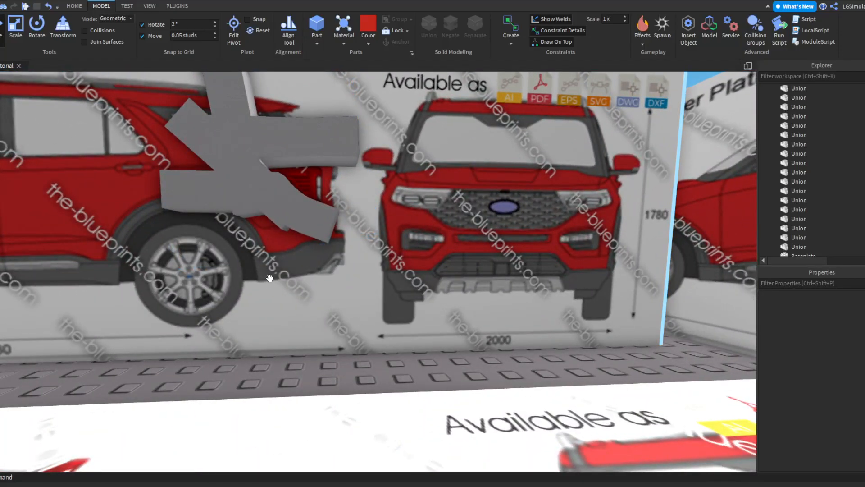
Move the police car reference model next to the Explorer body and rotate it in line with the build.
{"action": "right_click_drag", "start_coordinate": [345, 263], "coordinate": [360, 235]}
{"action": "key", "text": "s"}
{"action": "key", "text": "s"}
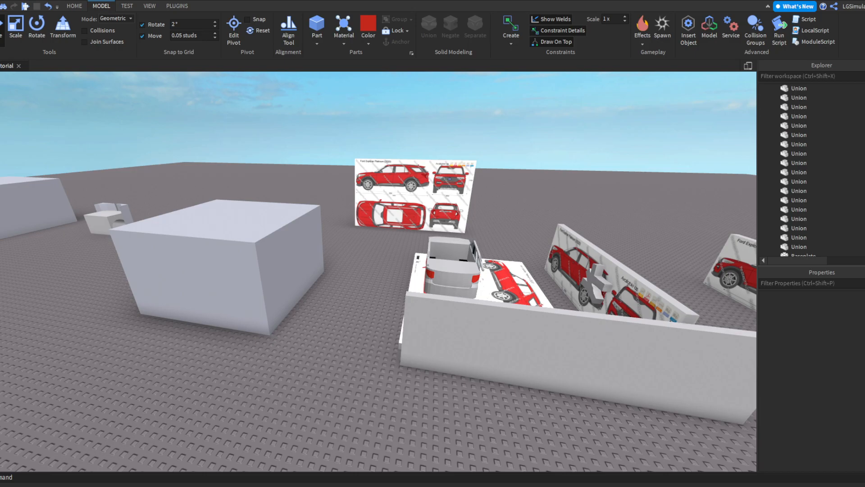
{"action": "right_click_drag", "start_coordinate": [155, 203], "coordinate": [156, 204]}
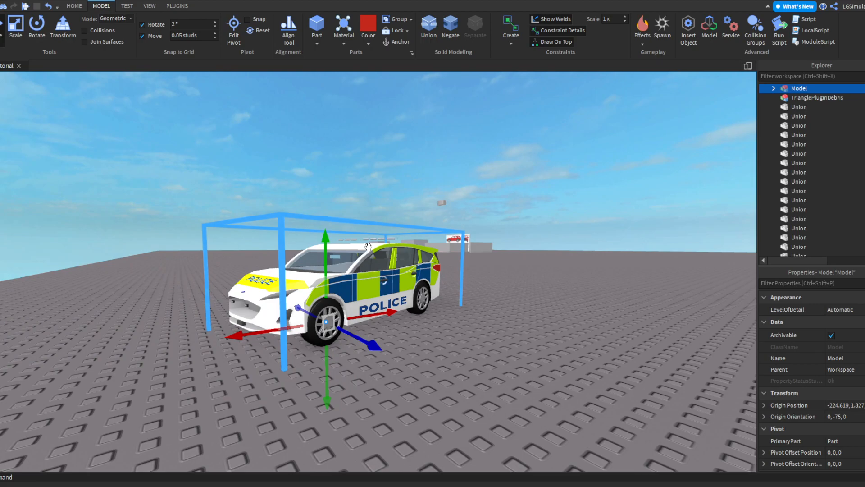
{"action": "left_click_drag", "start_coordinate": [398, 287], "coordinate": [166, 376]}
{"action": "key", "text": "w"}
{"action": "right_click_drag", "start_coordinate": [166, 376], "coordinate": [167, 376]}
{"action": "key", "text": "d"}
{"action": "left_click_drag", "start_coordinate": [234, 325], "coordinate": [323, 340]}
{"action": "key", "text": "w"}
{"action": "key", "text": "s"}
{"action": "key", "text": "ctrl+r"}
{"action": "key", "text": "ctrl+r"}
{"action": "left_click", "coordinate": [286, 212]}
Examine the police car's side, rear end and tail light for comparison, and delete the reference model.
{"action": "key", "text": "w"}
{"action": "right_click_drag", "start_coordinate": [286, 212], "coordinate": [285, 212]}
{"action": "key", "text": "s"}
{"action": "key", "text": "d"}
{"action": "left_click", "coordinate": [251, 120]}
{"action": "key", "text": "w"}
{"action": "right_click_drag", "start_coordinate": [251, 120], "coordinate": [251, 120]}
{"action": "left_click", "coordinate": [258, 372]}
{"action": "key", "text": "a"}
{"action": "right_click_drag", "start_coordinate": [256, 372], "coordinate": [255, 372]}
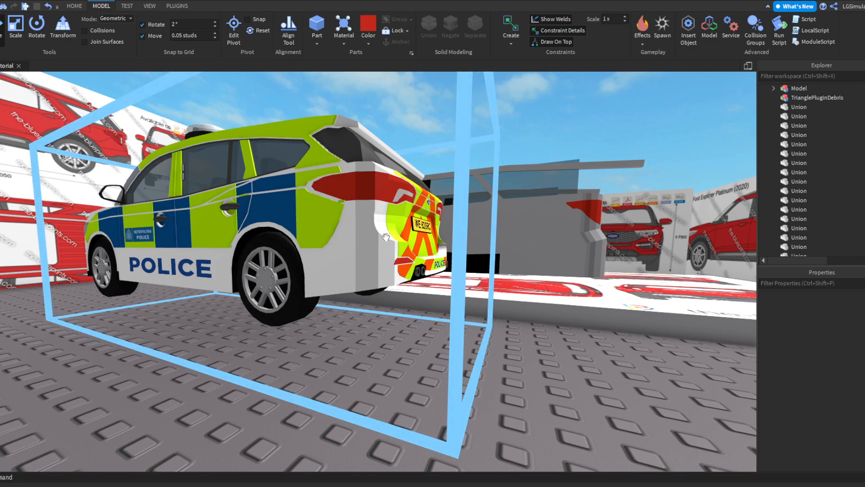
{"action": "key", "text": "d"}
{"action": "right_click_drag", "start_coordinate": [384, 236], "coordinate": [383, 237]}
{"action": "left_click", "coordinate": [383, 237]}
{"action": "key", "text": "Delete"}
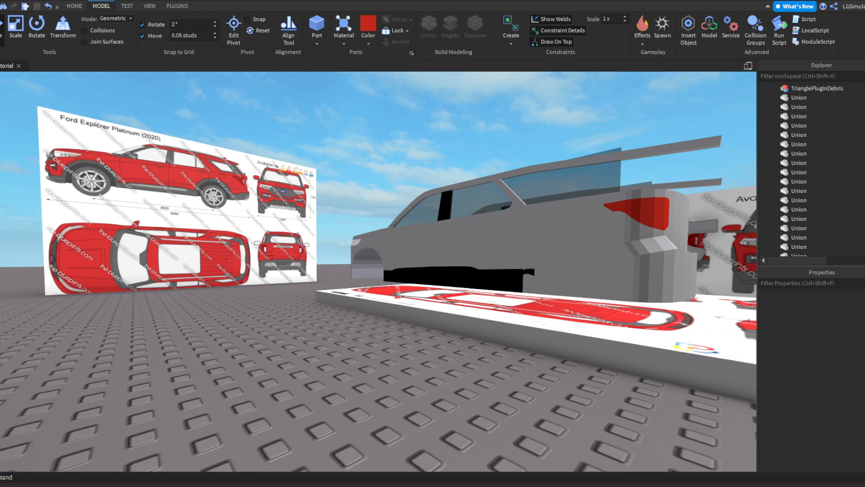
Paste the Volkswagen SUV reference model and place it on the open baseplate.
{"action": "key", "text": "ctrl+v"}
{"action": "key", "text": "f"}
{"action": "right_click_drag", "start_coordinate": [344, 305], "coordinate": [423, 299]}
{"action": "left_click_drag", "start_coordinate": [424, 299], "coordinate": [197, 265]}
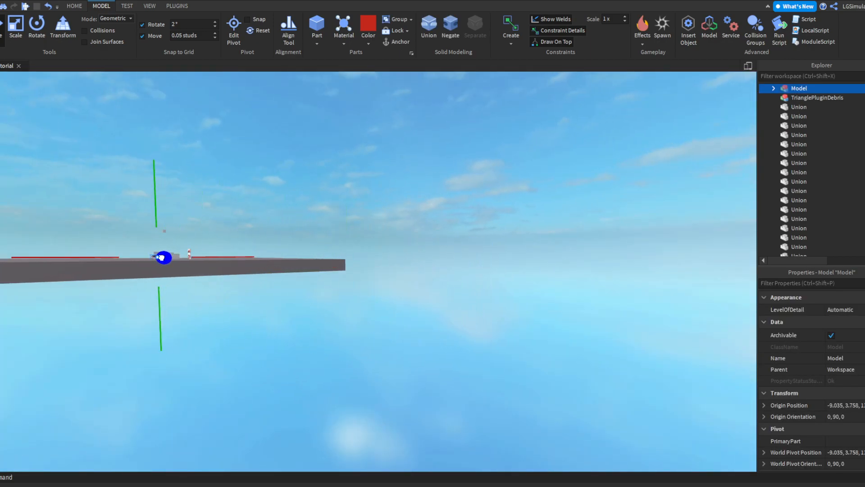
{"action": "key", "text": "f"}
{"action": "left_click", "coordinate": [183, 247]}
{"action": "key", "text": "a"}
{"action": "right_click_drag", "start_coordinate": [179, 248], "coordinate": [179, 247]}
{"action": "key", "text": "w"}
{"action": "key", "text": "a"}
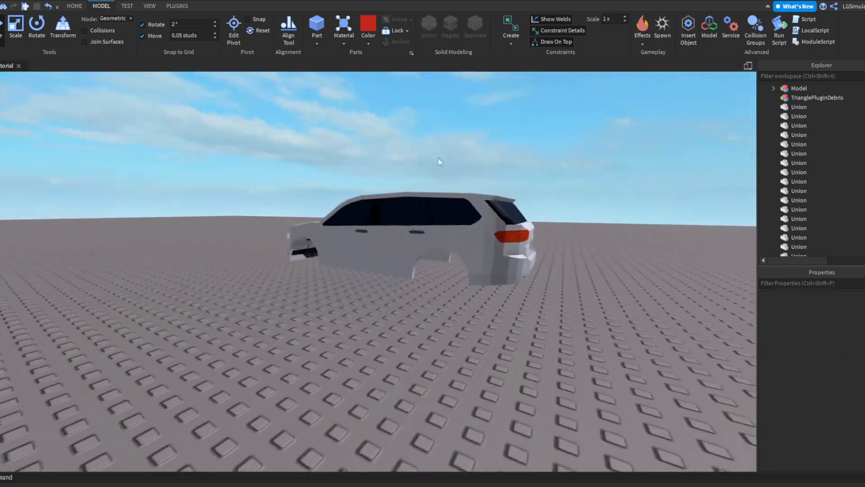
Examine the overall shape of the Volkswagen reference model's side and rear, including both tail lights.
{"action": "key", "text": "d"}
{"action": "right_click_drag", "start_coordinate": [441, 147], "coordinate": [439, 147]}
{"action": "key", "text": "a"}
{"action": "key", "text": "w"}
{"action": "key", "text": "d"}
{"action": "key", "text": "a"}
{"action": "key", "text": "d"}
{"action": "key", "text": "a"}
{"action": "right_click_drag", "start_coordinate": [330, 292], "coordinate": [320, 299]}
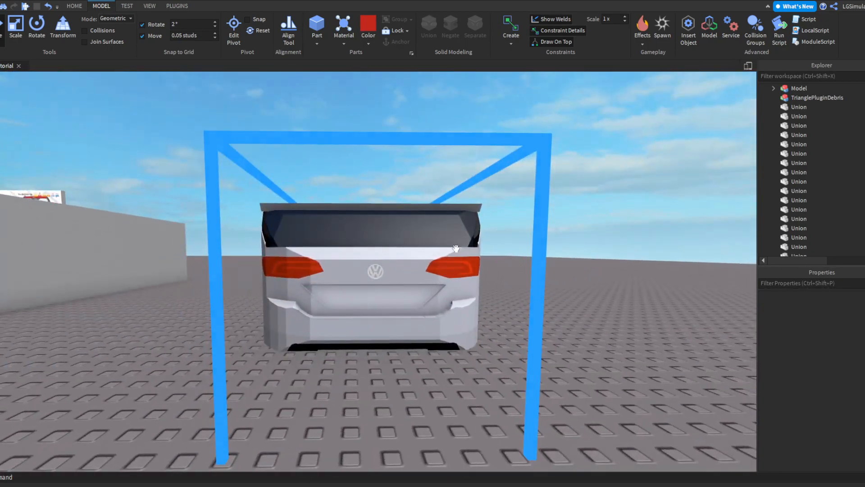
{"action": "key", "text": "w"}
{"action": "right_click_drag", "start_coordinate": [437, 290], "coordinate": [439, 290]}
{"action": "key", "text": "s"}
{"action": "key", "text": "a"}
{"action": "key", "text": "w"}
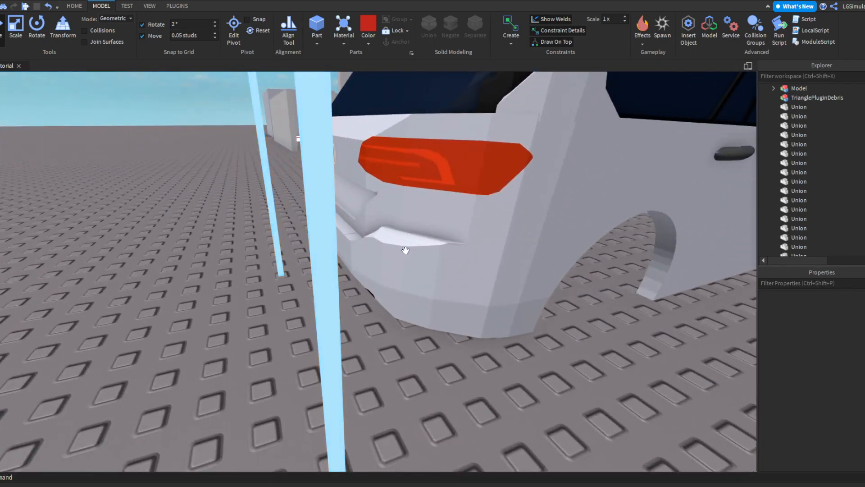
Examine the Volkswagen reference model's rear bumper corner and tail light up close, and delete the model.
{"action": "right_click_drag", "start_coordinate": [380, 245], "coordinate": [385, 239]}
{"action": "key", "text": "s"}
{"action": "key", "text": "a"}
{"action": "key", "text": "w"}
{"action": "right_click_drag", "start_coordinate": [363, 212], "coordinate": [365, 226]}
{"action": "key", "text": "s"}
{"action": "key", "text": "a"}
{"action": "key", "text": "w"}
{"action": "left_click", "coordinate": [366, 212]}
{"action": "key", "text": "Delete"}
Ungroup the model on the side of the Explorer's cabin and clear the selection.
{"action": "key", "text": "w"}
{"action": "right_click_drag", "start_coordinate": [447, 226], "coordinate": [380, 269]}
{"action": "key", "text": "w"}
{"action": "key", "text": "d"}
{"action": "key", "text": "w"}
{"action": "key", "text": "w"}
{"action": "key", "text": "d"}
{"action": "left_click", "coordinate": [265, 244]}
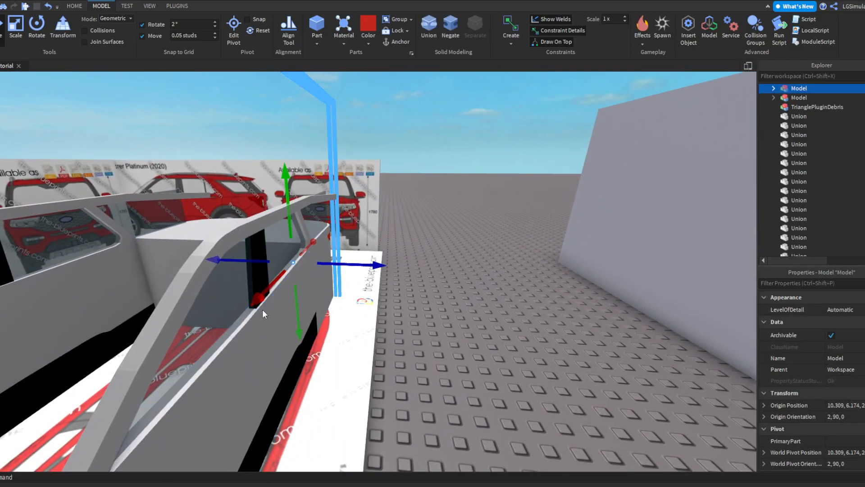
{"action": "key", "text": "ctrl+u"}
{"action": "left_click", "coordinate": [458, 321]}
Examine the Explorer body's rear, both red tail lights and side windows against the blueprints.
{"action": "key", "text": "w"}
{"action": "right_click_drag", "start_coordinate": [457, 321], "coordinate": [415, 227]}
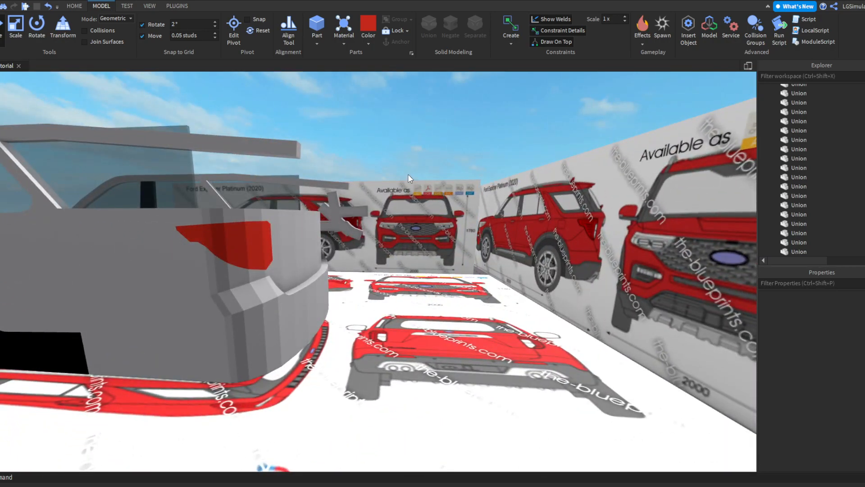
{"action": "key", "text": "s"}
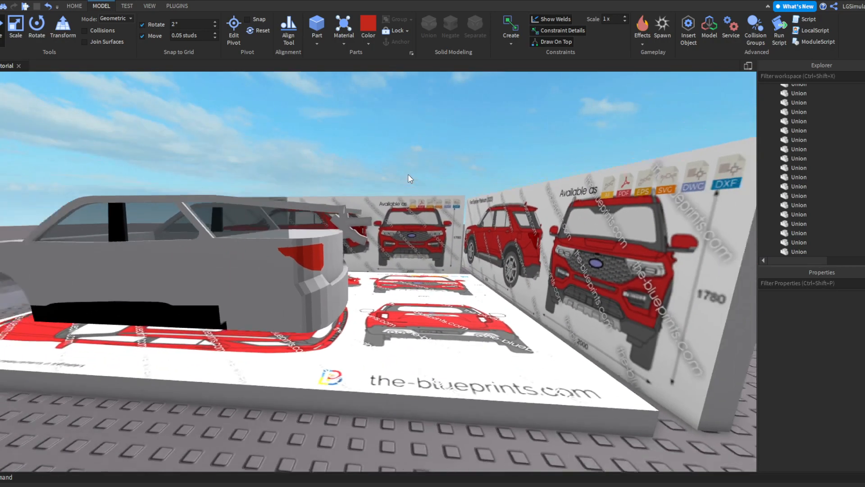
{"action": "key", "text": "w"}
{"action": "right_click_drag", "start_coordinate": [409, 192], "coordinate": [410, 191]}
{"action": "key", "text": "d"}
{"action": "key", "text": "d"}
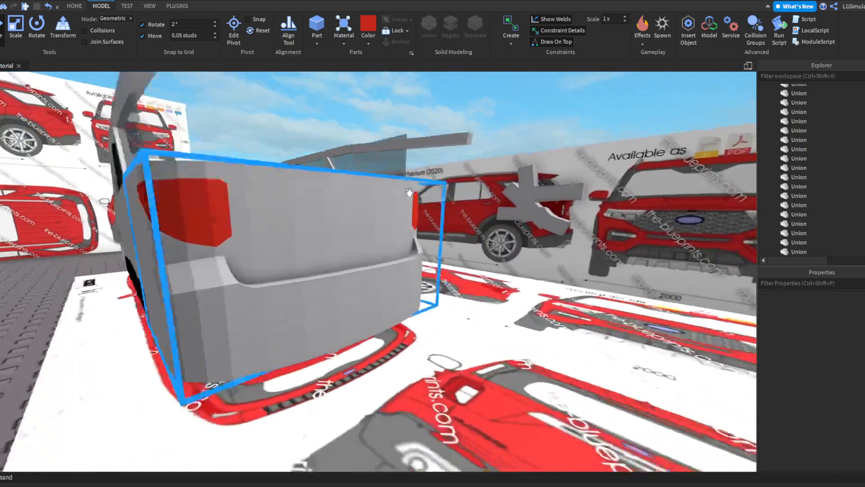
{"action": "right_click_drag", "start_coordinate": [476, 138], "coordinate": [476, 137]}
{"action": "right_click_drag", "start_coordinate": [428, 222], "coordinate": [428, 222]}
{"action": "key", "text": "d"}
{"action": "key", "text": "d"}
{"action": "right_click_drag", "start_coordinate": [572, 191], "coordinate": [572, 192]}
{"action": "key", "text": "a"}
{"action": "key", "text": "d"}
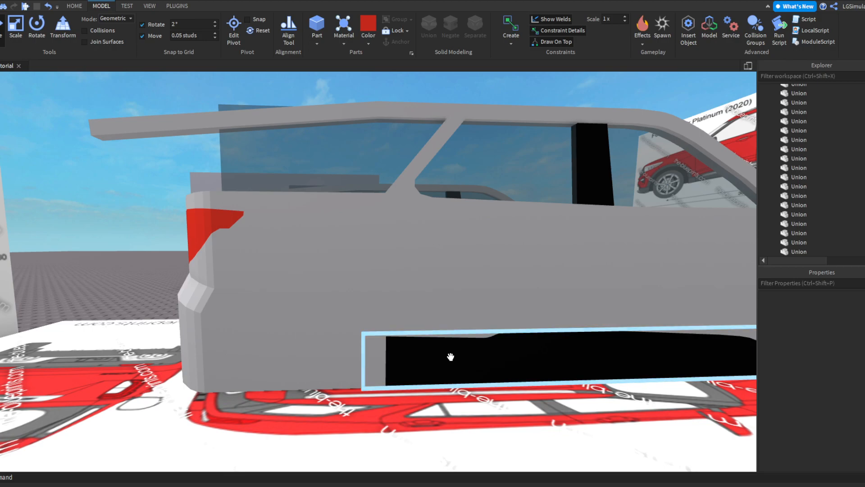
{"action": "scroll", "coordinate": [395, 351], "scroll_direction": "down", "scroll_amount": 2}
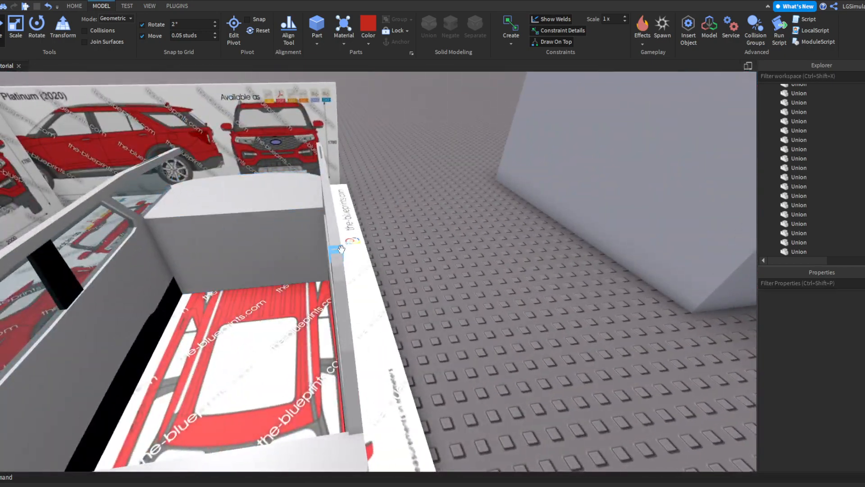
Stretch the front roof part across the cabin so it joins both roof rails as a crossbar.
{"action": "left_click", "coordinate": [341, 248]}
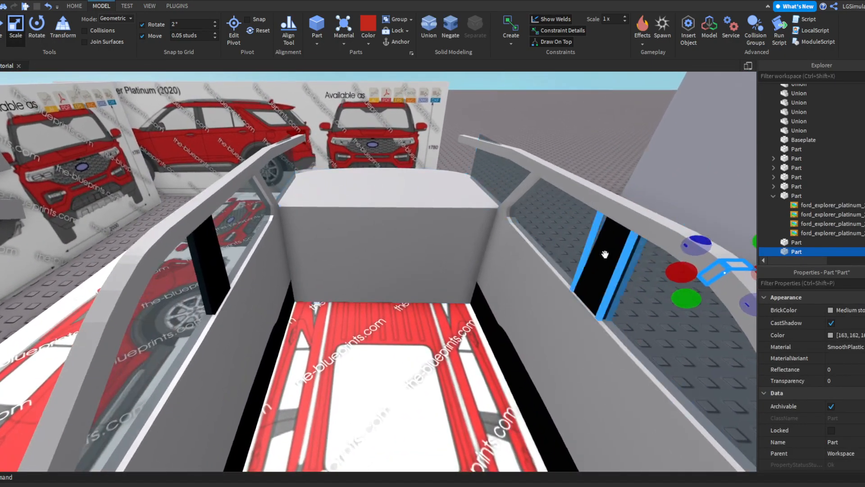
{"action": "key", "text": "ctrl+r"}
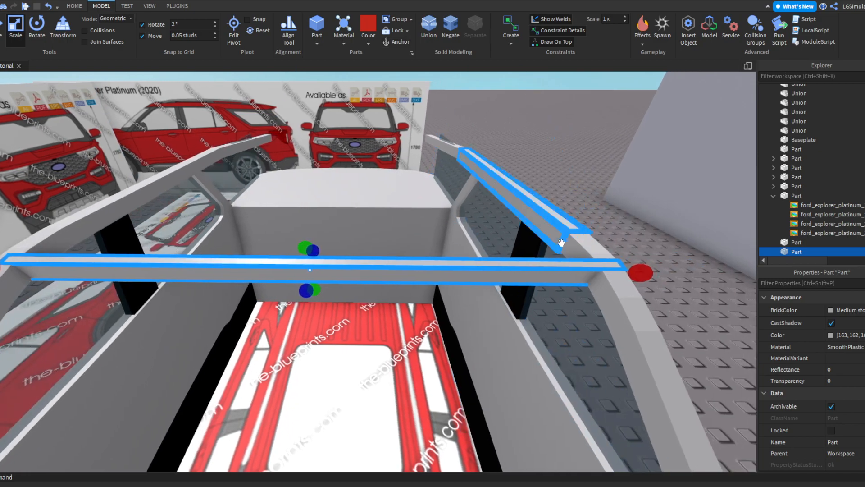
{"action": "left_click_drag", "start_coordinate": [127, 259], "coordinate": [23, 246]}
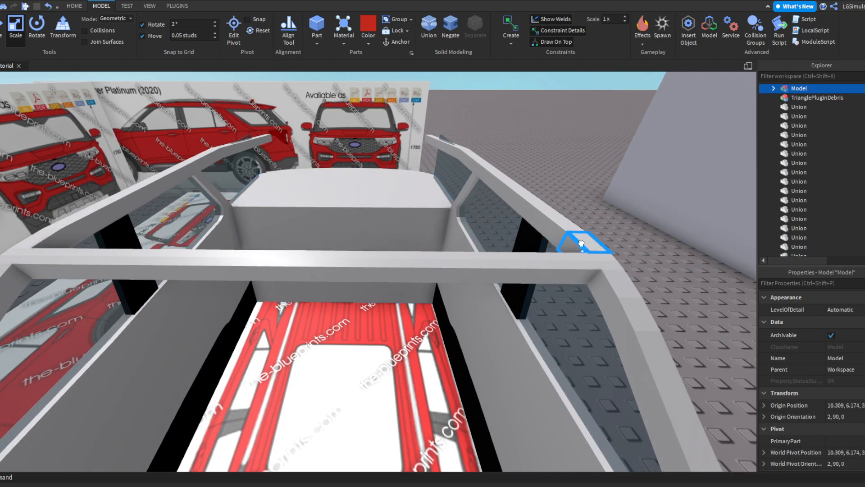
Resize the three roof rail parts together with F3X to 7.88 studs, using a 0.02 increment, to cover the cabin with a roof.
{"action": "left_click", "coordinate": [558, 228]}
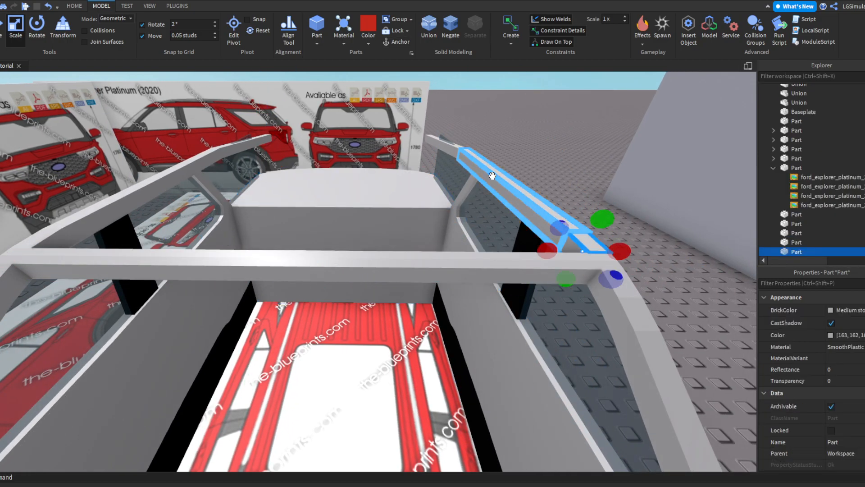
{"action": "left_click", "coordinate": [456, 140], "text": "ctrl"}
{"action": "left_click", "coordinate": [438, 143], "text": "ctrl"}
{"action": "left_click", "coordinate": [177, 6]}
{"action": "right_click_drag", "start_coordinate": [262, 80], "coordinate": [261, 80]}
{"action": "scroll", "coordinate": [432, 34], "scroll_direction": "down", "scroll_amount": 5}
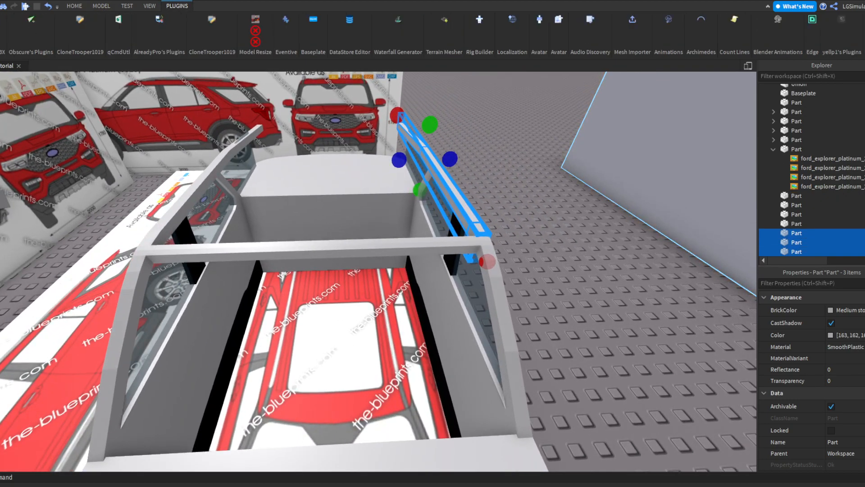
{"action": "left_click", "coordinate": [828, 20]}
{"action": "right_click_drag", "start_coordinate": [419, 219], "coordinate": [419, 219]}
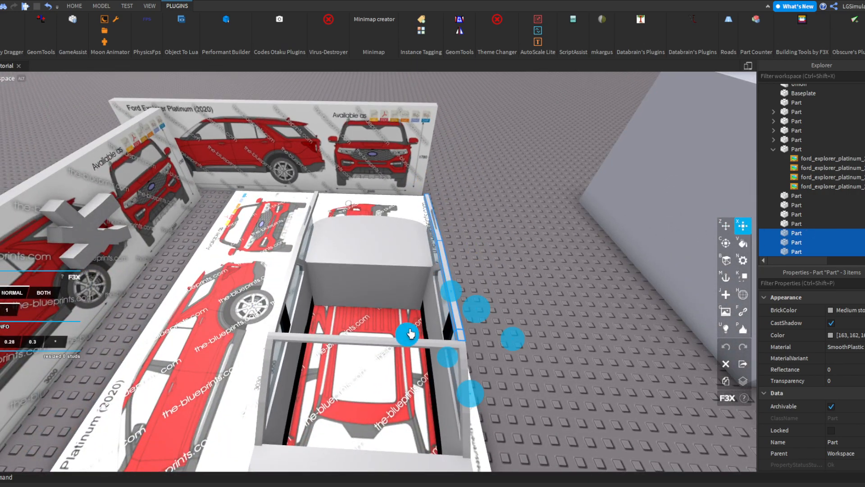
{"action": "left_click_drag", "start_coordinate": [397, 336], "coordinate": [226, 328]}
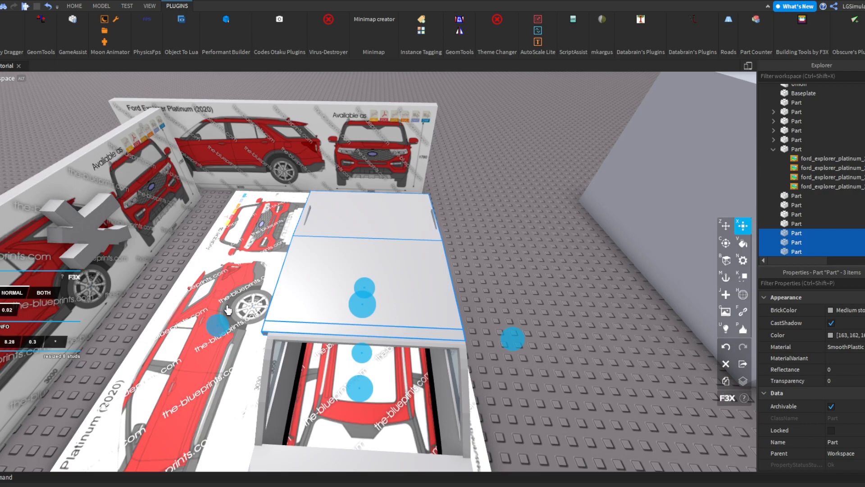
{"action": "left_click_drag", "start_coordinate": [227, 328], "coordinate": [226, 328]}
{"action": "right_click_drag", "start_coordinate": [225, 328], "coordinate": [225, 328]}
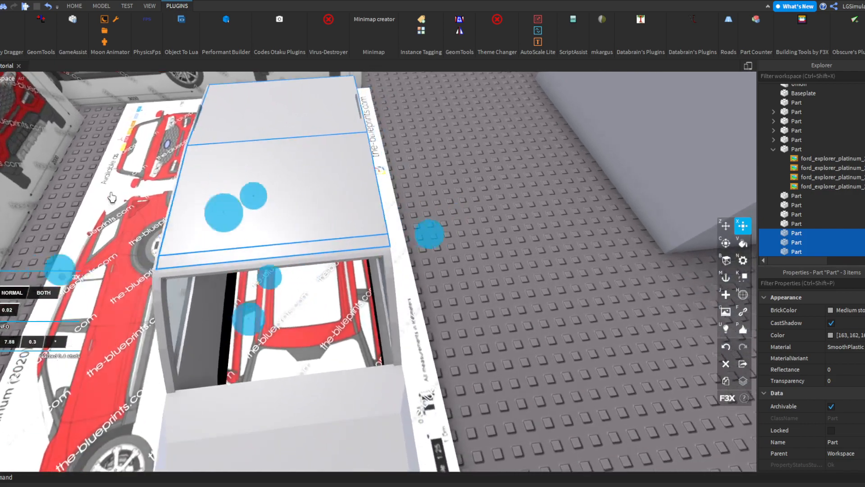
{"action": "scroll", "coordinate": [61, 245], "scroll_direction": "up", "scroll_amount": 2}
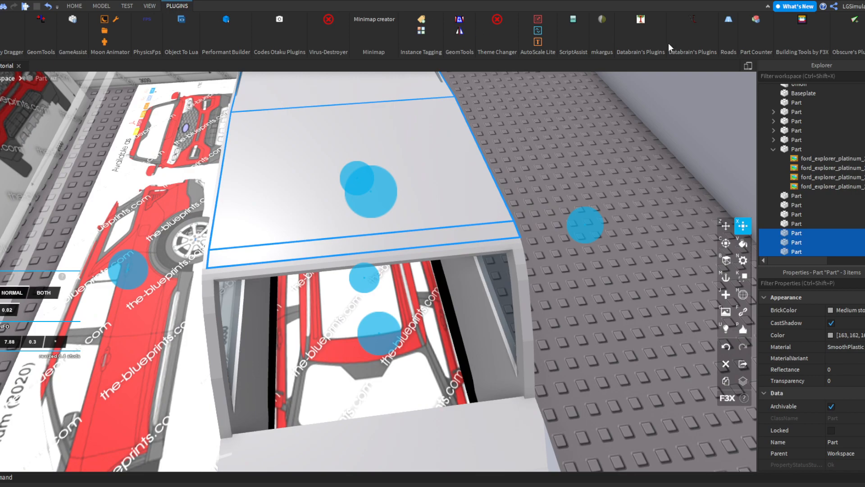
Close the F3X tools, deselect the roof parts and examine the roof, hood and side windows.
{"action": "left_click", "coordinate": [803, 20]}
{"action": "left_click", "coordinate": [622, 154]}
{"action": "right_click_drag", "start_coordinate": [622, 153], "coordinate": [623, 153]}
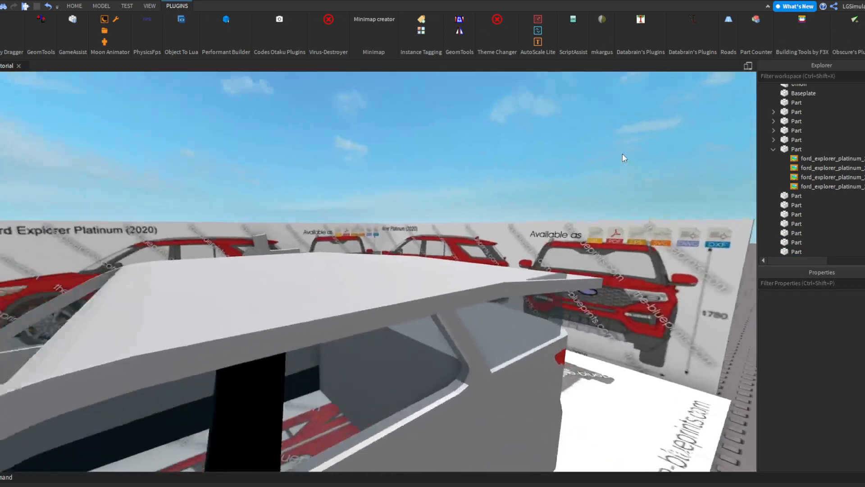
{"action": "scroll", "coordinate": [523, 183], "scroll_direction": "down", "scroll_amount": 5}
{"action": "scroll", "coordinate": [469, 194], "scroll_direction": "up", "scroll_amount": 8}
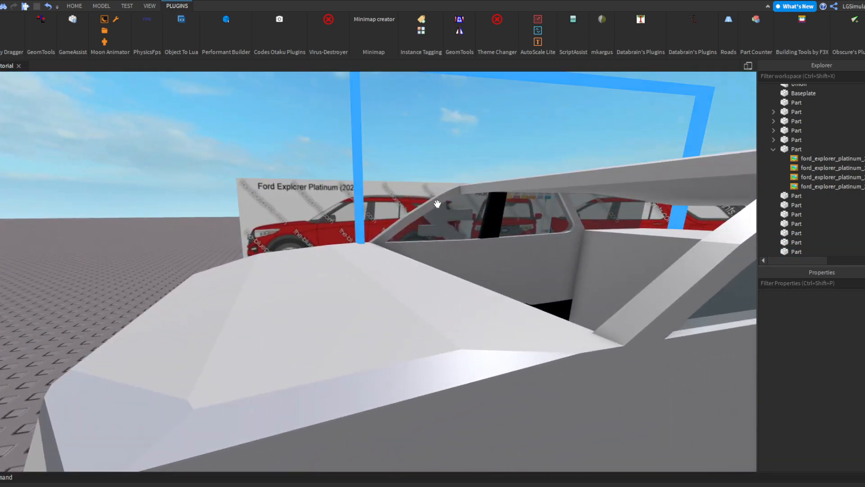
{"action": "scroll", "coordinate": [448, 196], "scroll_direction": "down", "scroll_amount": 8}
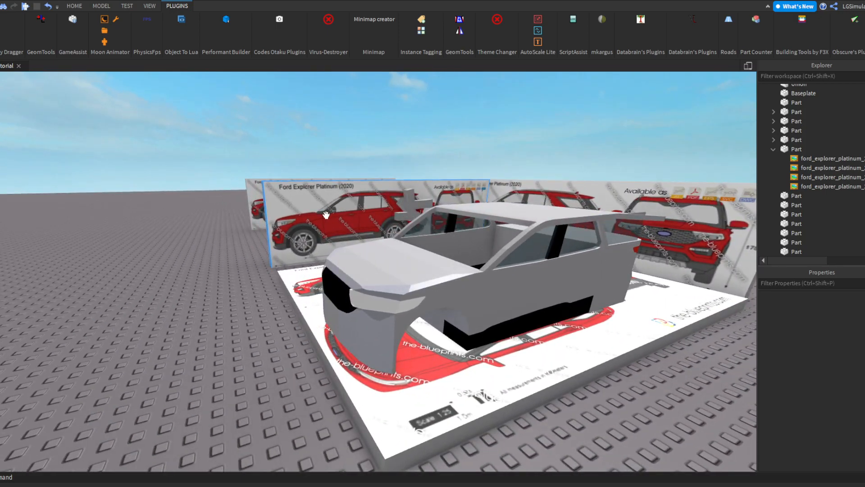
{"action": "scroll", "coordinate": [309, 203], "scroll_direction": "up", "scroll_amount": 10}
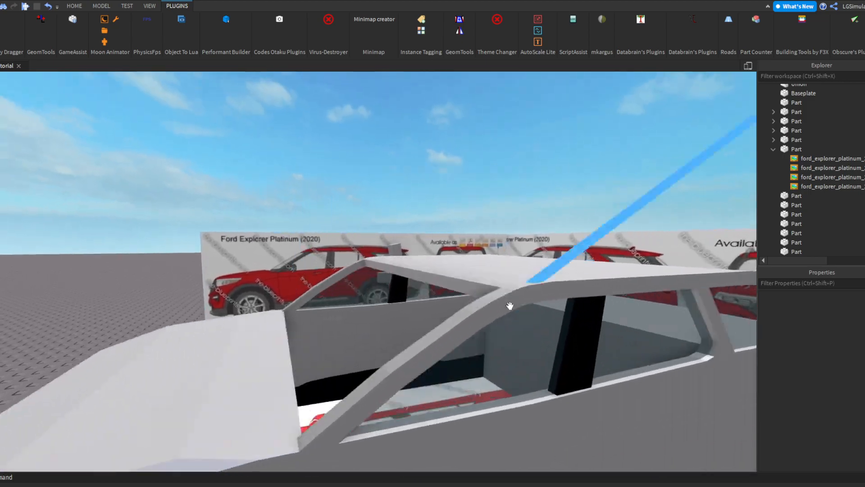
{"action": "left_click", "coordinate": [430, 324]}
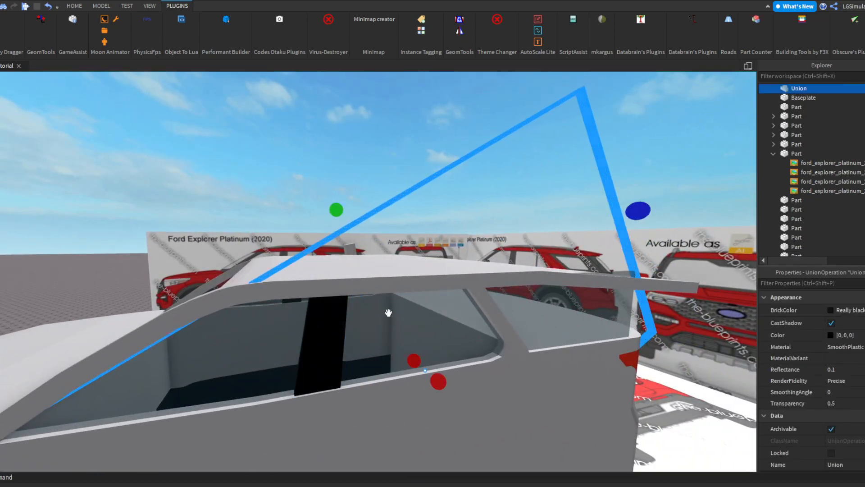
{"action": "left_click", "coordinate": [264, 189]}
Delete the leftover crossed grey blocks standing in front of the side-view blueprint.
{"action": "key", "text": "d"}
{"action": "right_click_drag", "start_coordinate": [263, 188], "coordinate": [372, 307]}
{"action": "key", "text": "w"}
{"action": "left_click", "coordinate": [370, 288]}
{"action": "key", "text": "Delete"}
Examine the Explorer body from the rear and side, checking the roof, tail lights and bumper against the blueprints.
{"action": "key", "text": "w"}
{"action": "key", "text": "d"}
{"action": "key", "text": "a"}
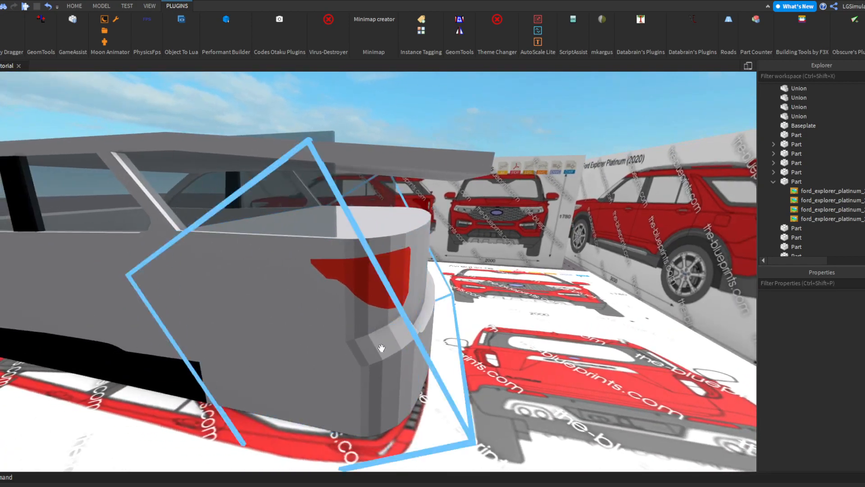
{"action": "key", "text": "d"}
{"action": "key", "text": "s"}
{"action": "key", "text": "s"}
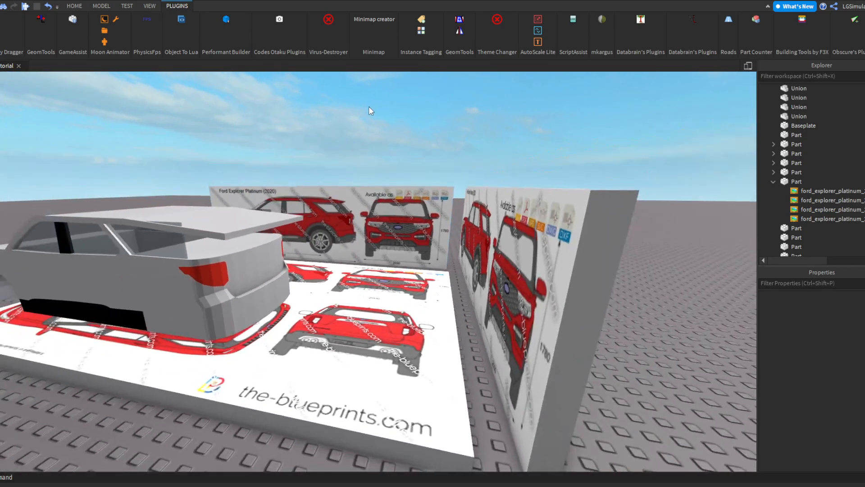
{"action": "right_click_drag", "start_coordinate": [372, 107], "coordinate": [364, 107]}
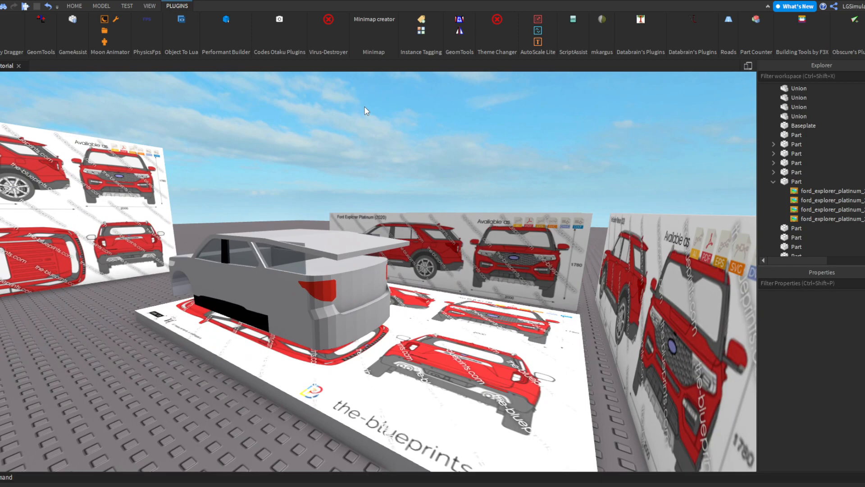
{"action": "key", "text": "w"}
{"action": "right_click_drag", "start_coordinate": [367, 111], "coordinate": [361, 108]}
{"action": "key", "text": "a"}
{"action": "key", "text": "w"}
{"action": "key", "text": "d"}
{"action": "right_click_drag", "start_coordinate": [218, 125], "coordinate": [219, 126]}
{"action": "key", "text": "a"}
{"action": "key", "text": "w"}
{"action": "key", "text": "s"}
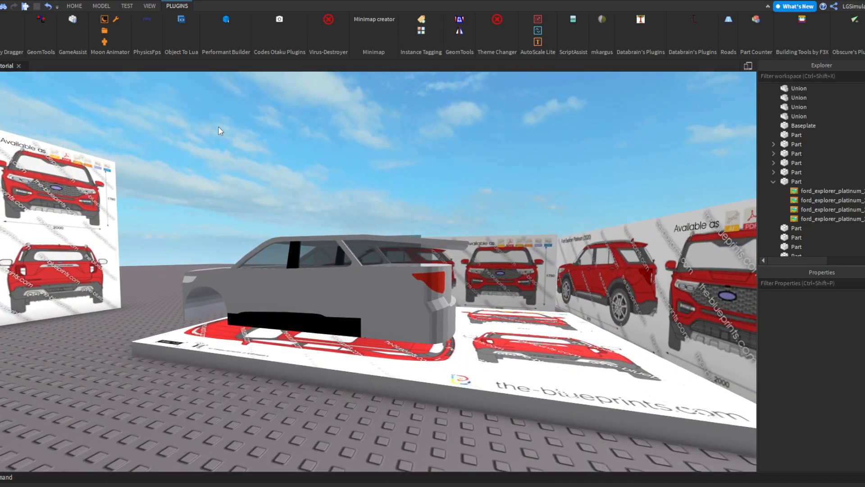
{"action": "key", "text": "s"}
{"action": "key", "text": "d"}
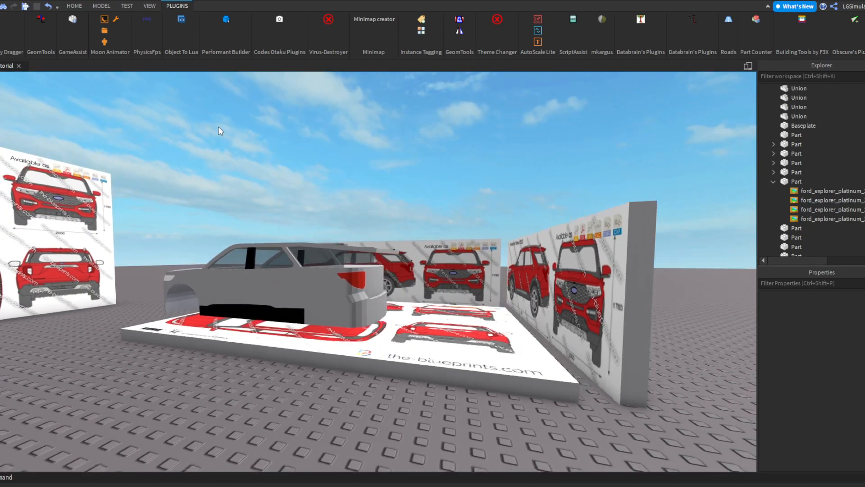
{"action": "key", "text": "w"}
{"action": "key", "text": "a"}
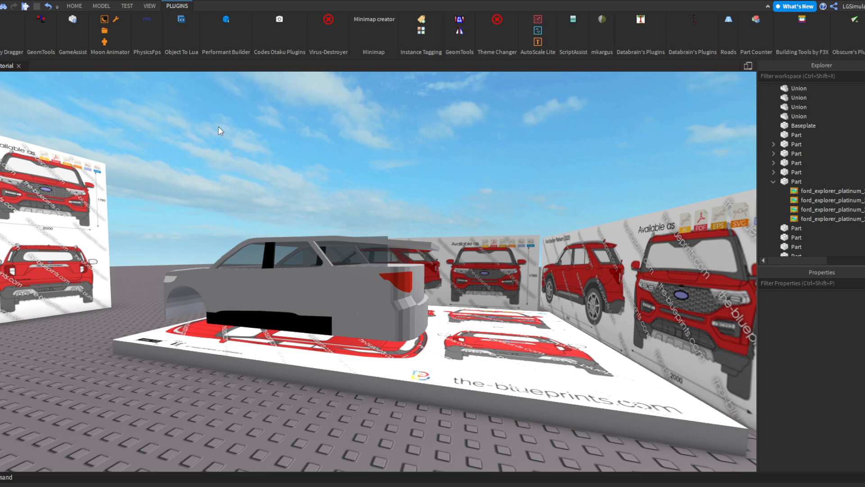
{"action": "key", "text": "d"}
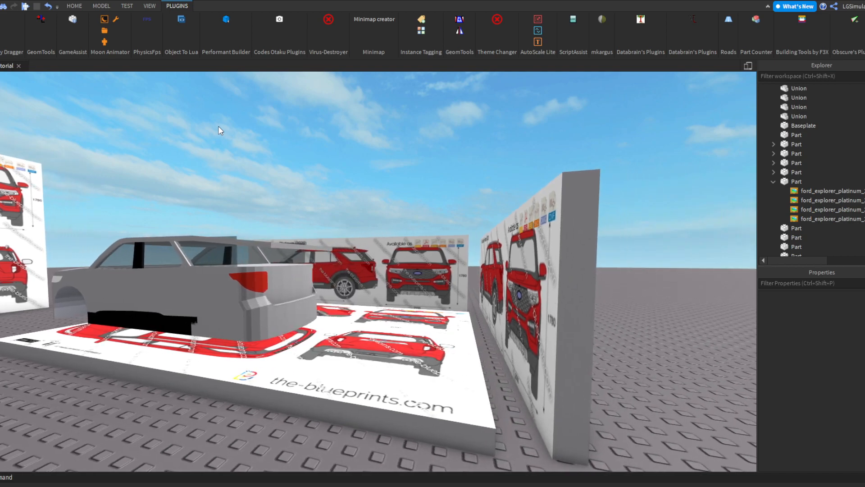
Examine the Explorer body's front end and side, checking the hood, headlights, black grille opening and front bumper.
{"action": "key", "text": "w"}
{"action": "key", "text": "a"}
{"action": "key", "text": "a"}
{"action": "right_click_drag", "start_coordinate": [280, 168], "coordinate": [285, 161]}
{"action": "key", "text": "w"}
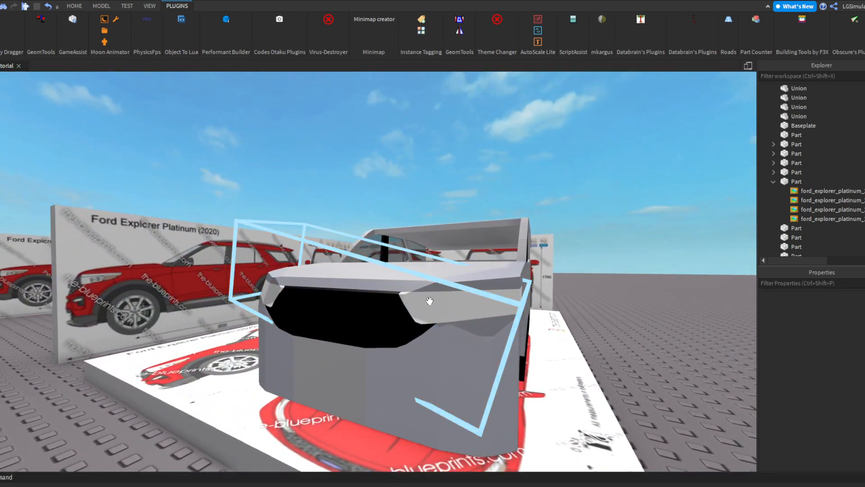
{"action": "key", "text": "d"}
{"action": "key", "text": "s"}
{"action": "key", "text": "d"}
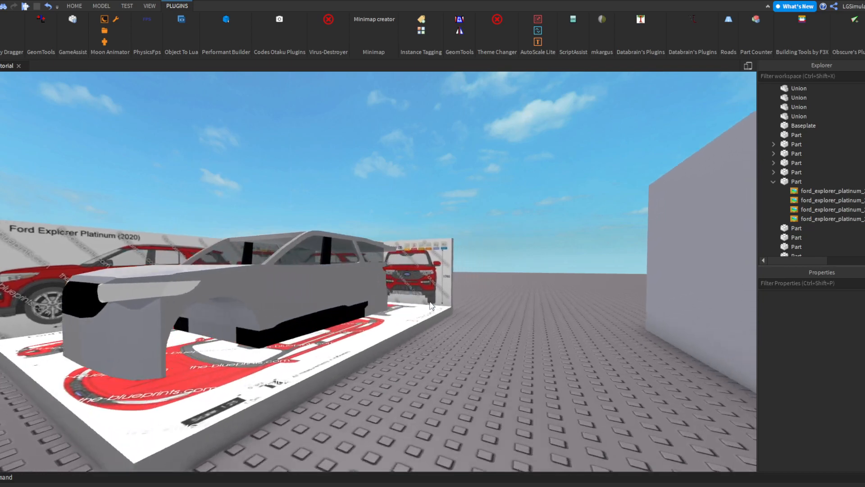
Study the front-view blueprint up close for the grille, headlights, fog lights and lower bumper shapes.
{"action": "key", "text": "w"}
{"action": "key", "text": "a"}
{"action": "key", "text": "w"}
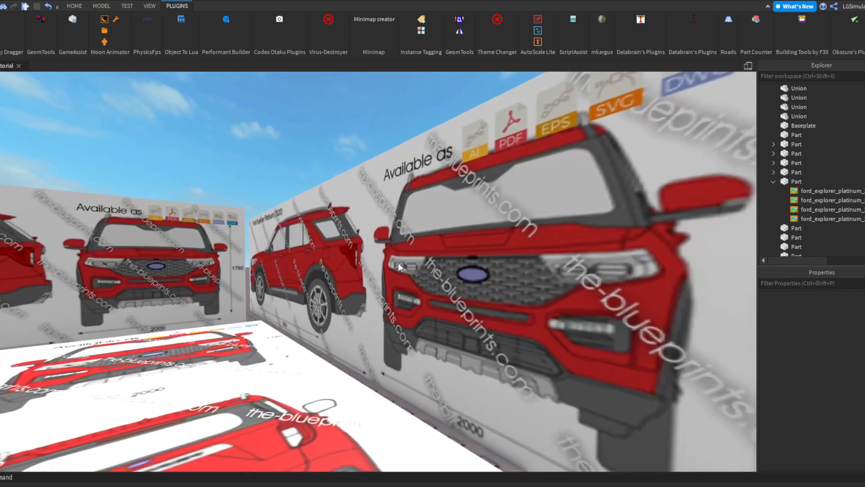
{"action": "key", "text": "s"}
{"action": "right_click_drag", "start_coordinate": [396, 271], "coordinate": [383, 267]}
{"action": "key", "text": "w"}
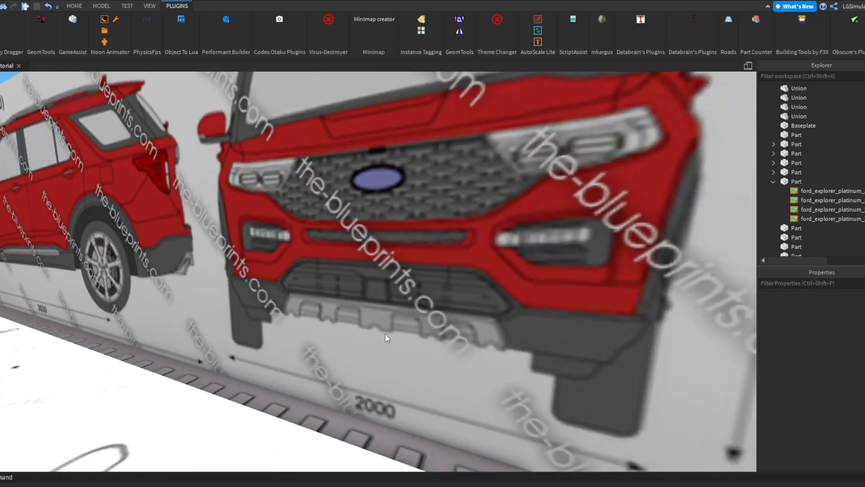
{"action": "key", "text": "s"}
{"action": "right_click_drag", "start_coordinate": [275, 304], "coordinate": [373, 297]}
{"action": "key", "text": "a"}
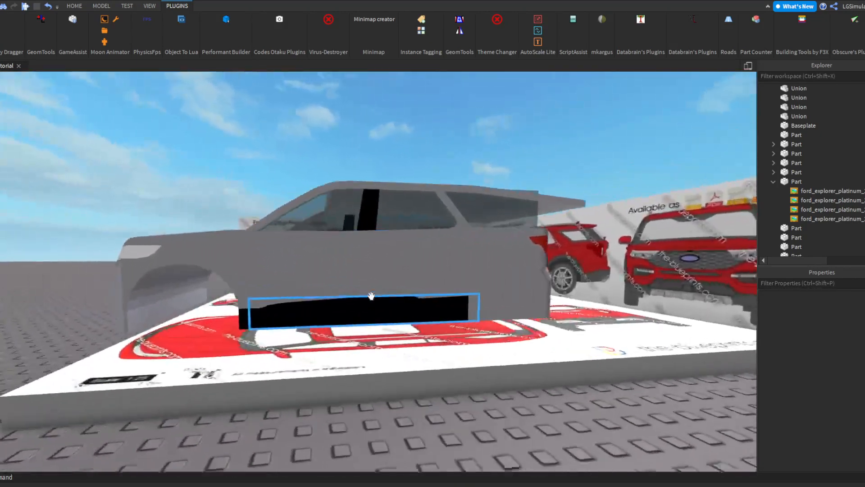
Examine the whole body from the side, checking the roofline, window pillars, black sill and tail light against the blueprints.
{"action": "key", "text": "s"}
{"action": "mouse_move", "coordinate": [254, 176]}
{"action": "right_mouse_down"}
{"action": "mouse_move", "coordinate": [246, 186]}
{"action": "mouse_move", "coordinate": [253, 186]}
{"action": "right_mouse_up"}
{"action": "key", "text": "s"}
{"action": "key", "text": "w"}
{"action": "key", "text": "e"}
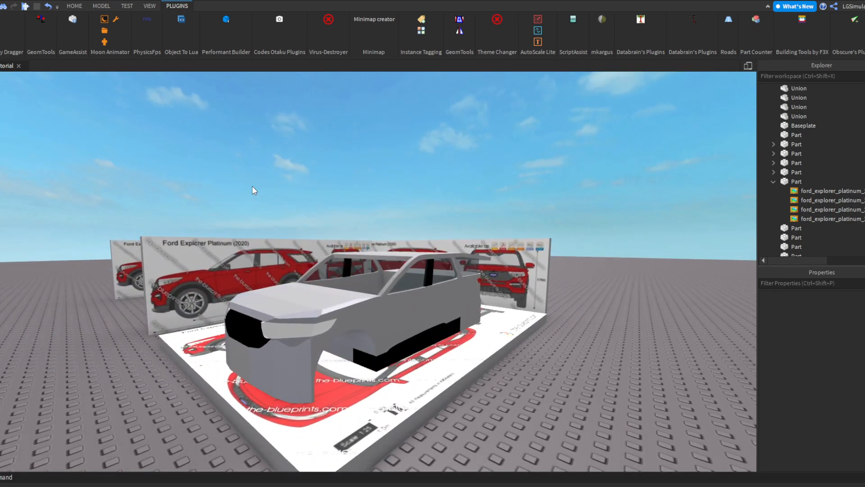
{"action": "key", "text": "d"}
{"action": "key", "text": "w"}
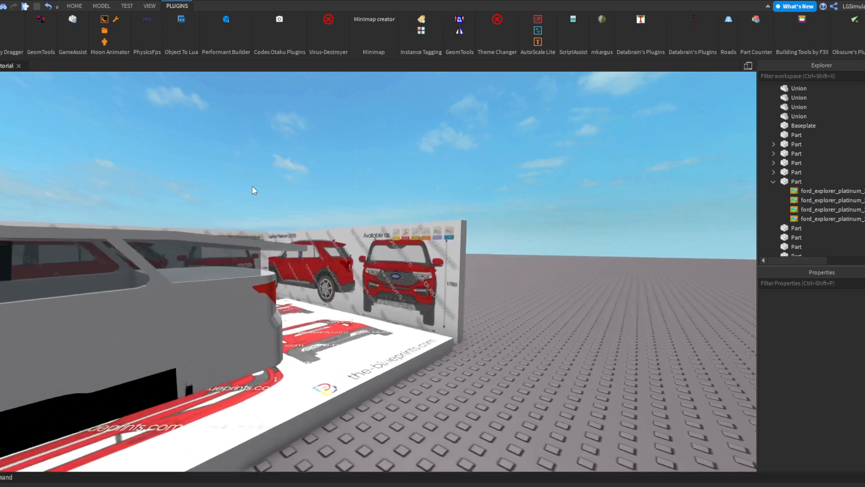
{"action": "key", "text": "d"}
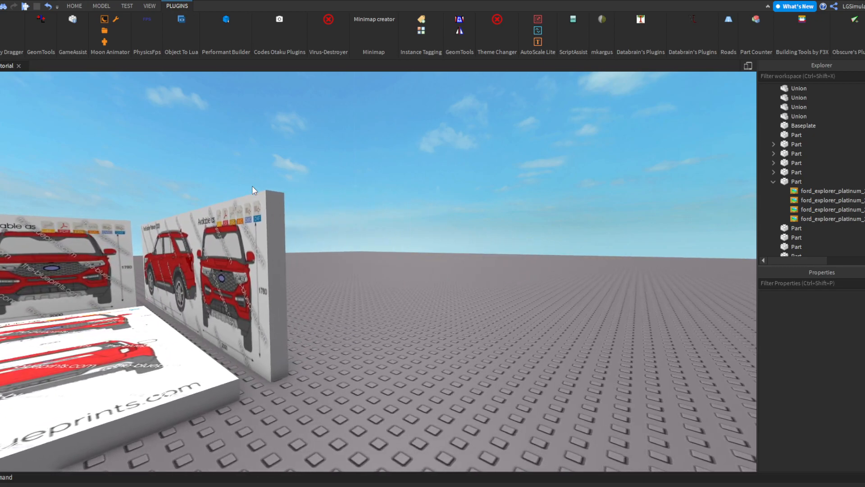
{"action": "key", "text": "d"}
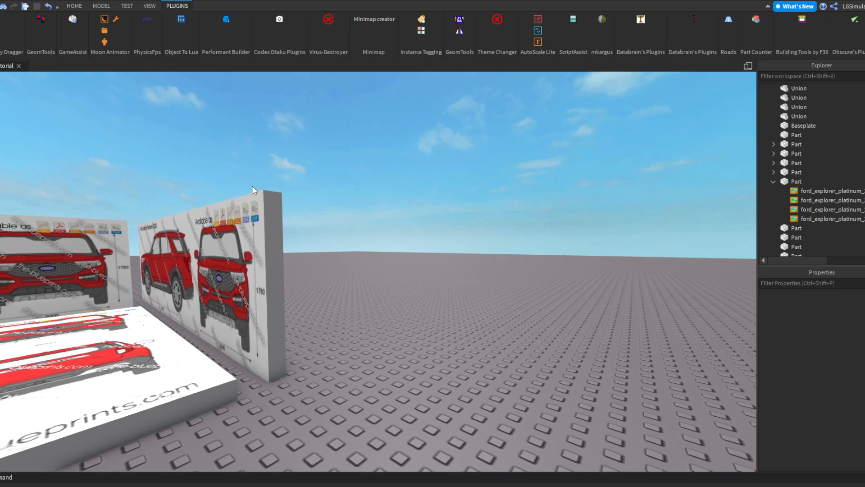
{"action": "key", "text": "a"}
{"action": "key", "text": "a"}
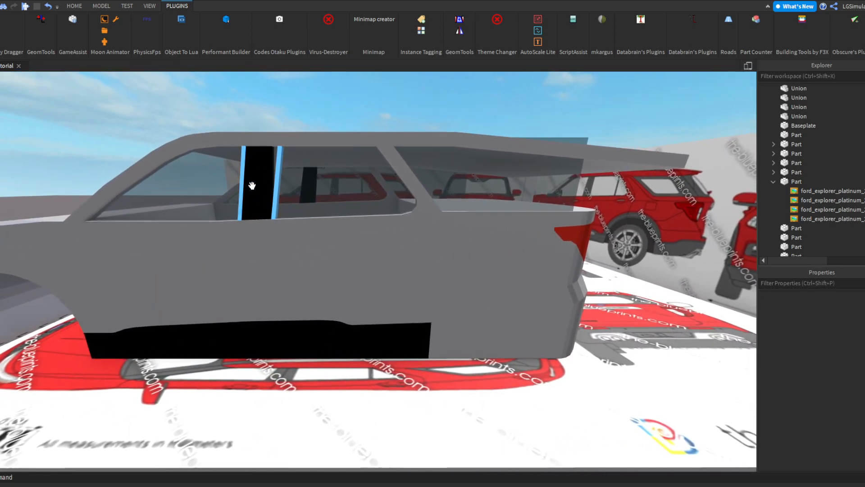
{"action": "key", "text": "s"}
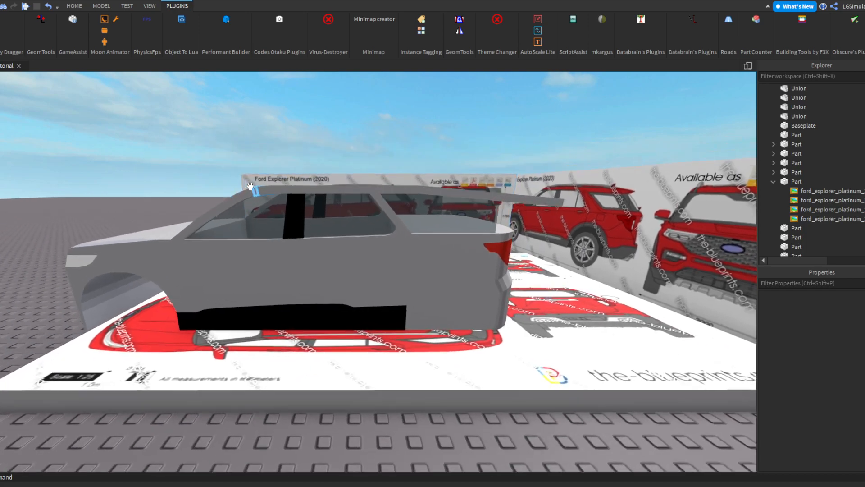
{"action": "key", "text": "w"}
{"action": "key", "text": "w"}
{"action": "key", "text": "q"}
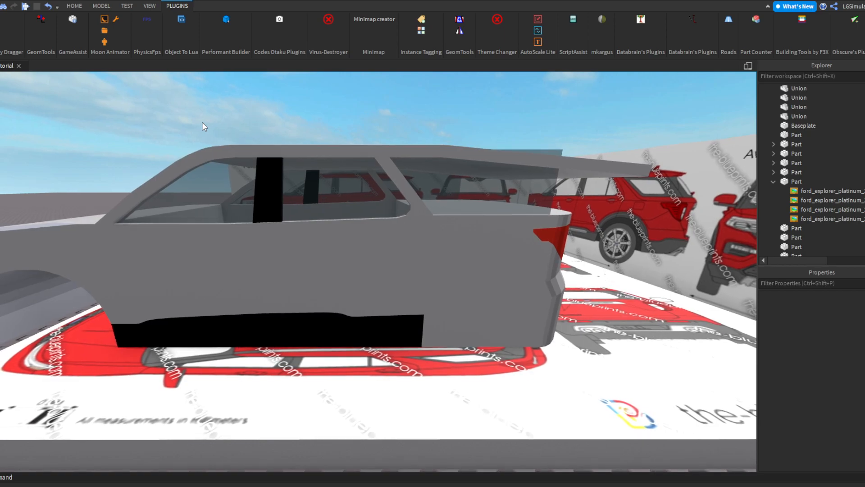
{"action": "key", "text": "s"}
{"action": "right_click_drag", "start_coordinate": [195, 118], "coordinate": [206, 127]}
{"action": "key", "text": "a"}
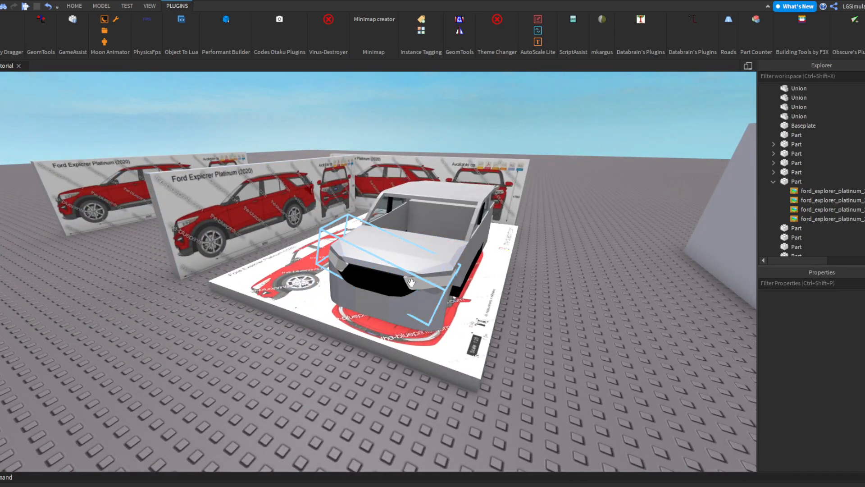
Inspect the front body part, clear the selection and review the hood, roof and cabin from above.
{"action": "left_click", "coordinate": [386, 266]}
{"action": "left_click", "coordinate": [212, 324]}
{"action": "key", "text": "w"}
{"action": "key", "text": "d"}
{"action": "right_click_drag", "start_coordinate": [198, 323], "coordinate": [239, 306]}
{"action": "key", "text": "s"}
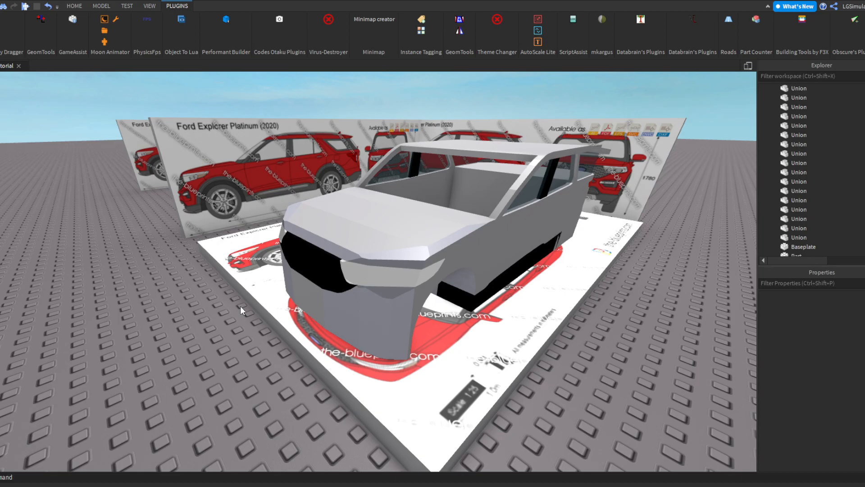
{"action": "right_click_drag", "start_coordinate": [240, 305], "coordinate": [335, 248]}
{"action": "key", "text": "s"}
{"action": "key", "text": "d"}
{"action": "key", "text": "a"}
{"action": "key", "text": "s"}
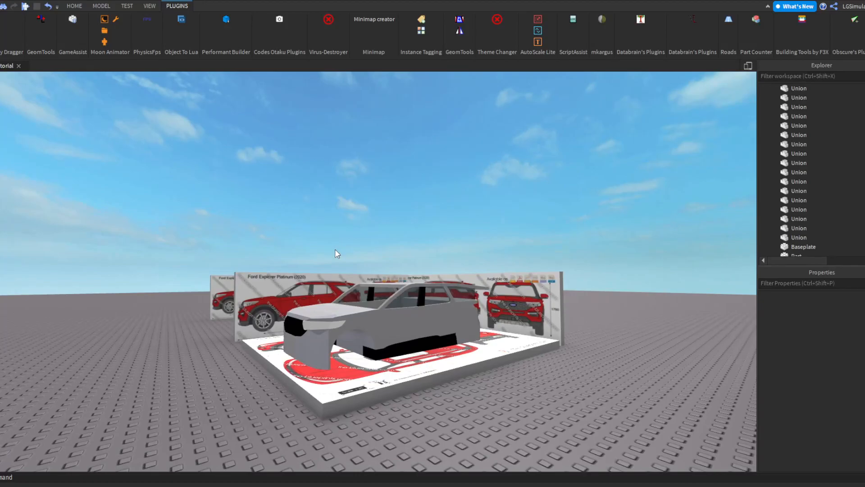
{"action": "key", "text": "d"}
{"action": "key", "text": "w"}
{"action": "right_click_drag", "start_coordinate": [335, 250], "coordinate": [333, 249]}
{"action": "key", "text": "a"}
{"action": "key", "text": "s"}
{"action": "right_click_drag", "start_coordinate": [325, 204], "coordinate": [355, 201]}
{"action": "key", "text": "w"}
{"action": "key", "text": "d"}
{"action": "key", "text": "a"}
{"action": "key", "text": "s"}
{"action": "key", "text": "w"}
{"action": "key", "text": "w"}
{"action": "key", "text": "s"}
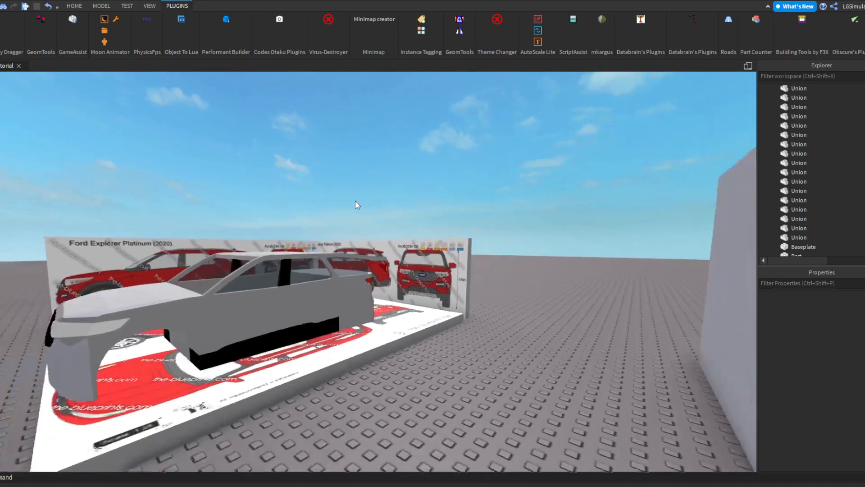
{"action": "left_click", "coordinate": [288, 251]}
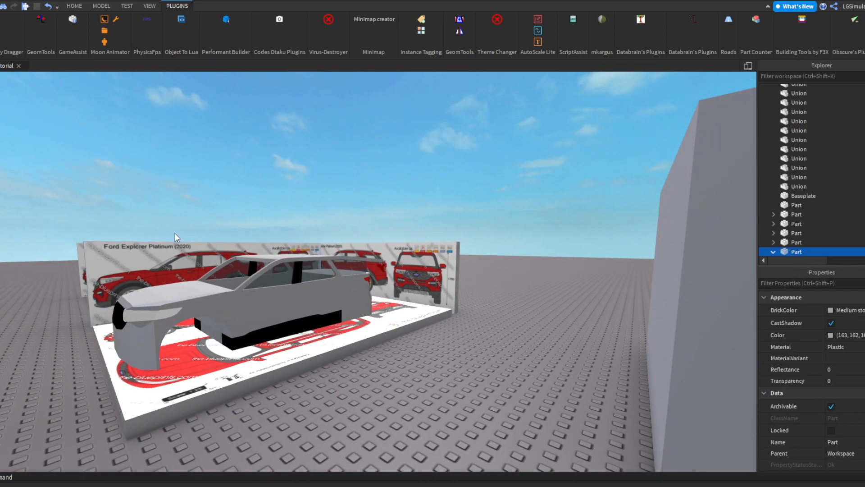
{"action": "left_click", "coordinate": [176, 234]}
{"action": "key", "text": "a"}
{"action": "key", "text": "w"}
{"action": "left_click", "coordinate": [181, 255]}
{"action": "left_click", "coordinate": [64, 268]}
{"action": "key", "text": "s"}
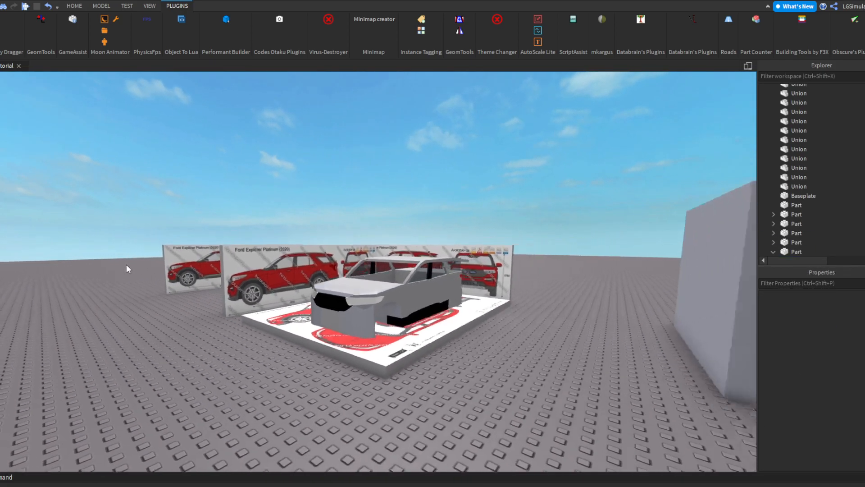
{"action": "key", "text": "d"}
{"action": "key", "text": "w"}
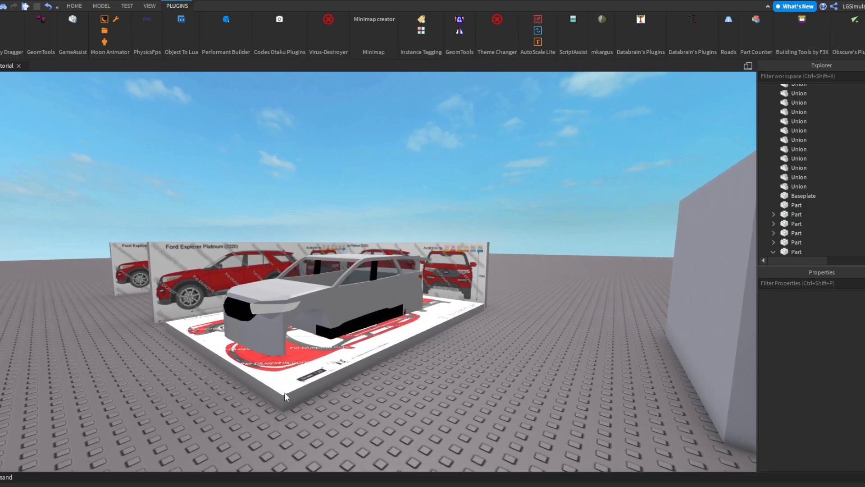
{"action": "key", "text": "d"}
{"action": "key", "text": "w"}
{"action": "right_click_drag", "start_coordinate": [458, 188], "coordinate": [458, 189]}
{"action": "key", "text": "a"}
{"action": "key", "text": "s"}
{"action": "key", "text": "e"}
{"action": "key", "text": "w"}
{"action": "key", "text": "w"}
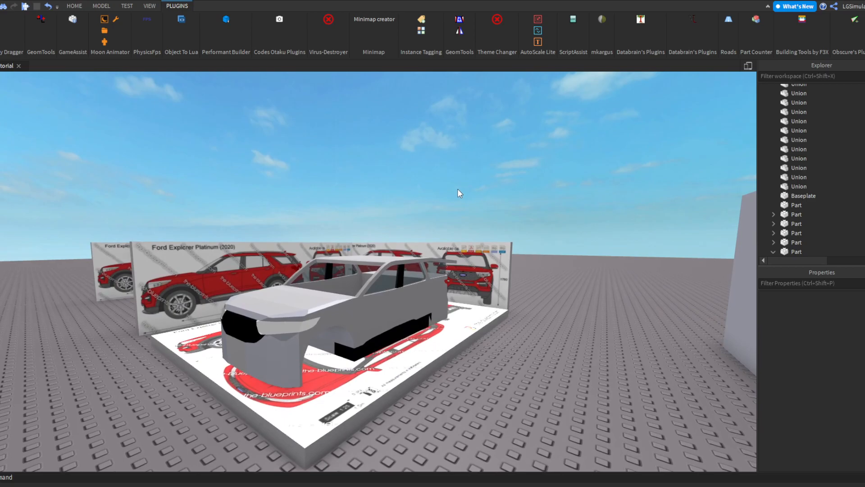